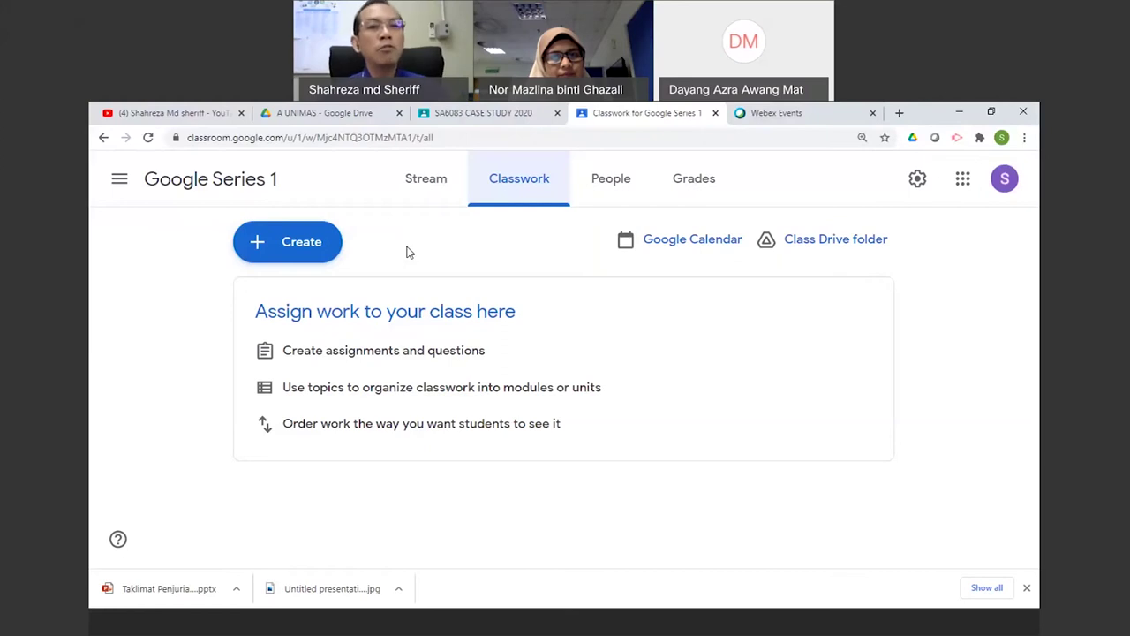
Add a classwork topic named "Topic 1 Google classroom".
{"action": "left_click", "coordinate": [304, 251]}
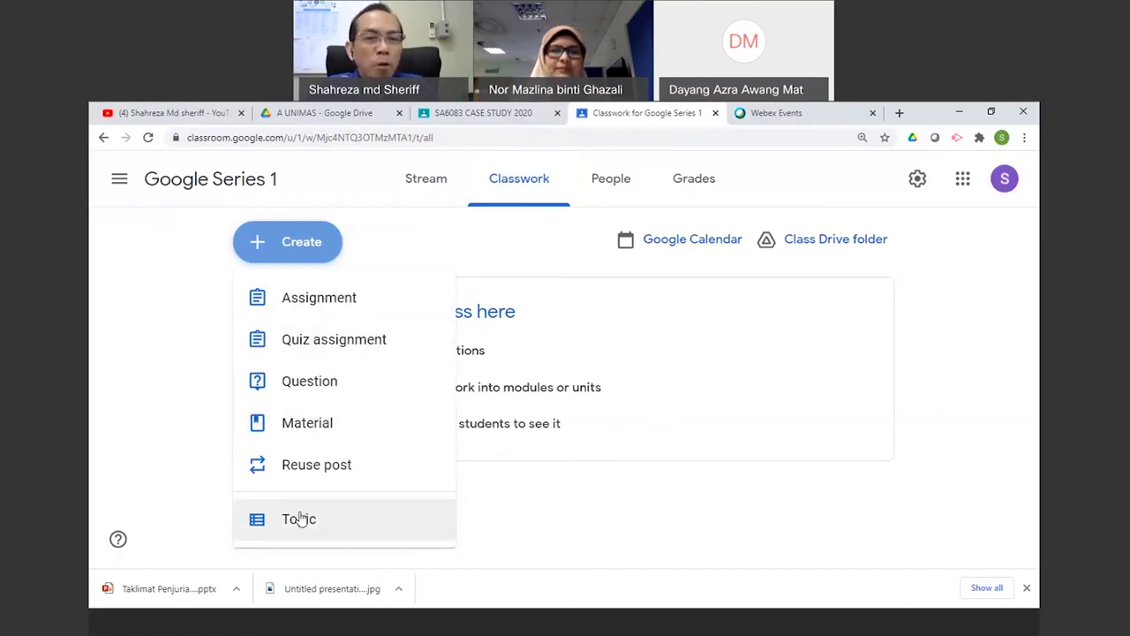
{"action": "left_click", "coordinate": [317, 246]}
{"action": "left_click", "coordinate": [319, 248]}
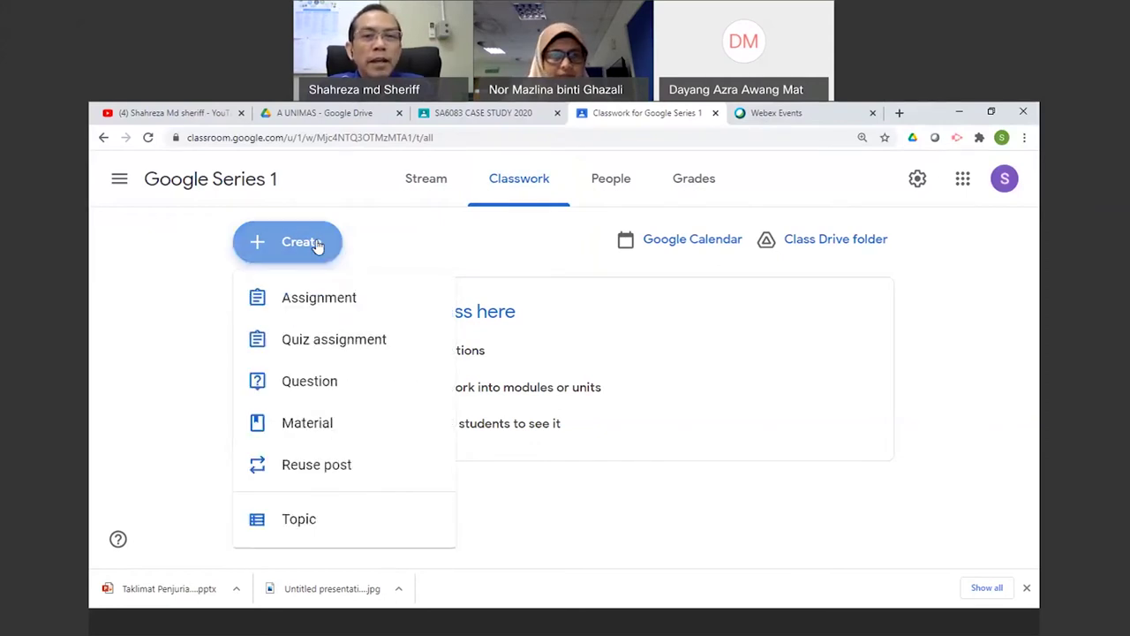
{"action": "left_click", "coordinate": [294, 523]}
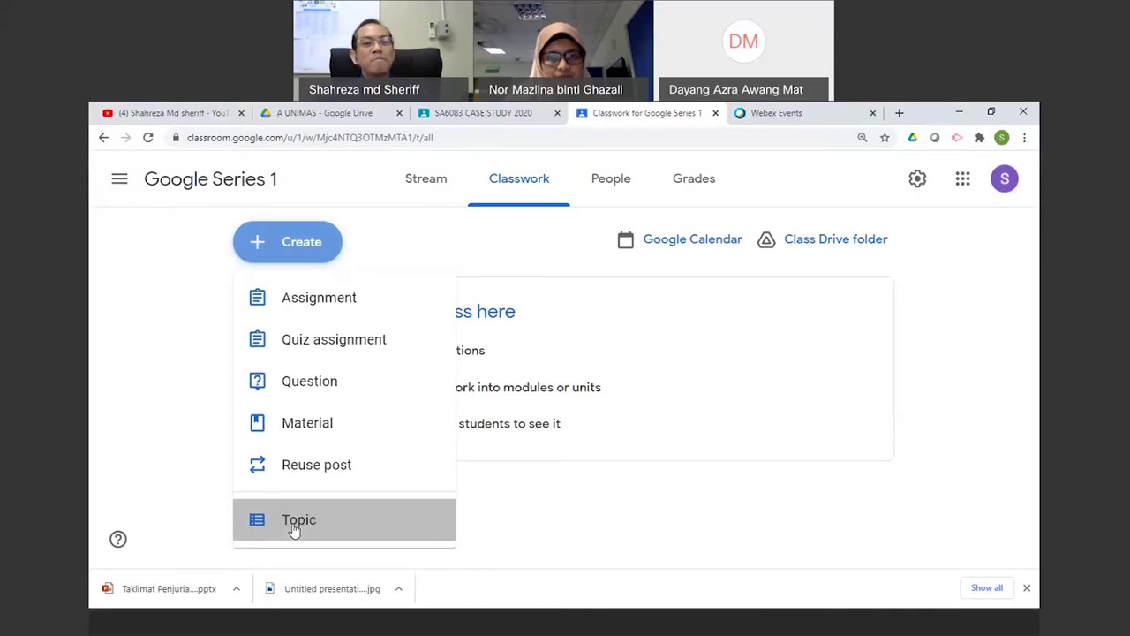
{"action": "type", "text": "Topic"}
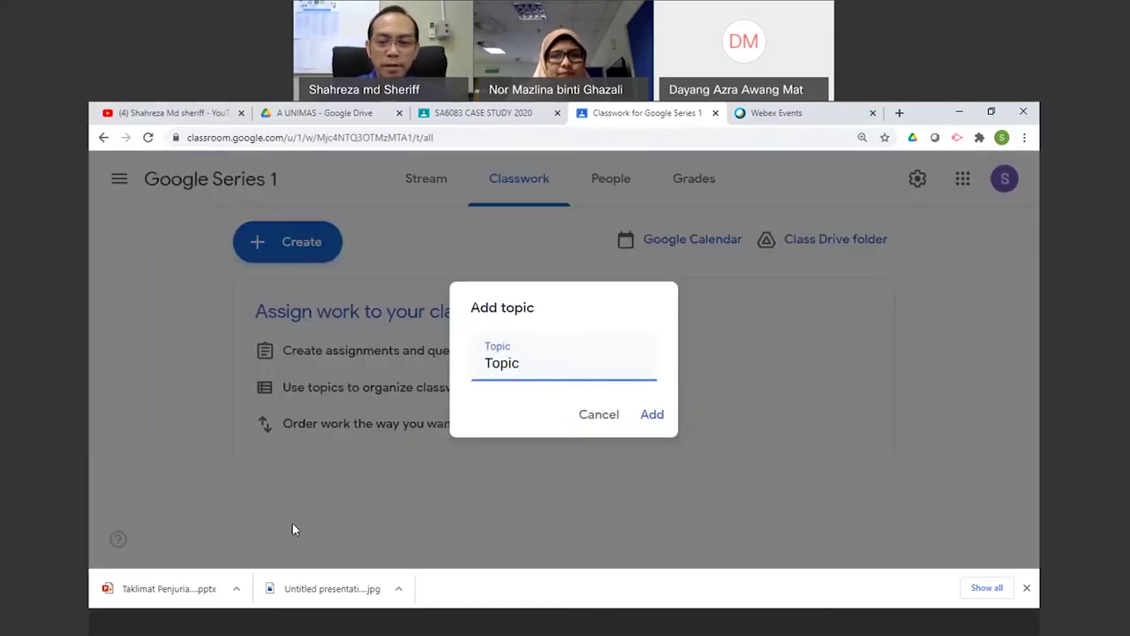
{"action": "type", "text": " :"}
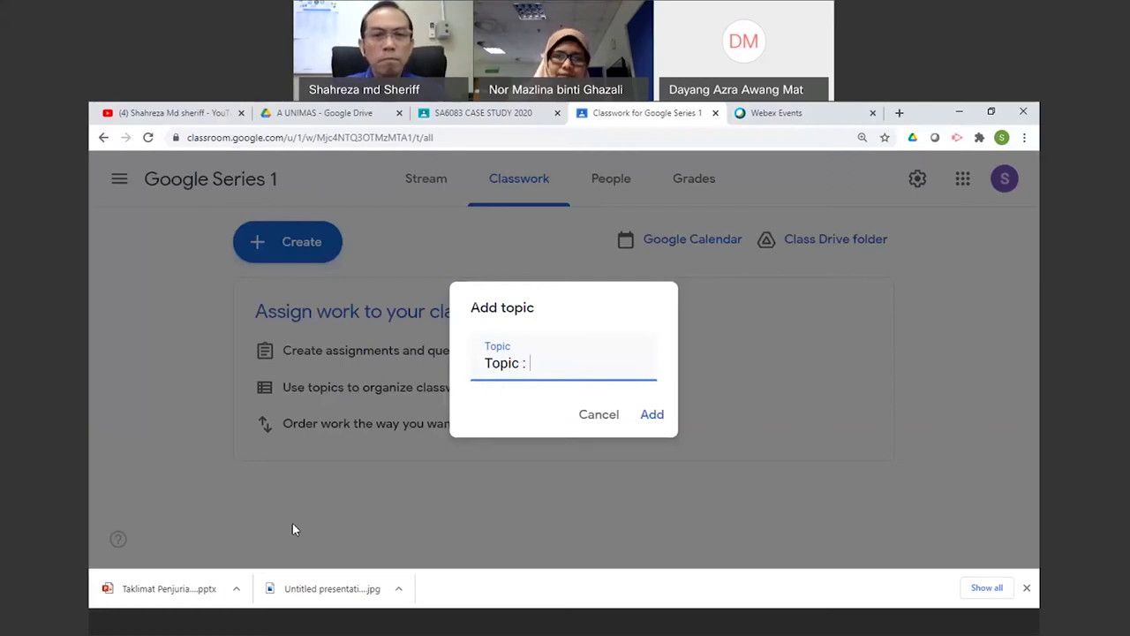
{"action": "type", "text": "1"}
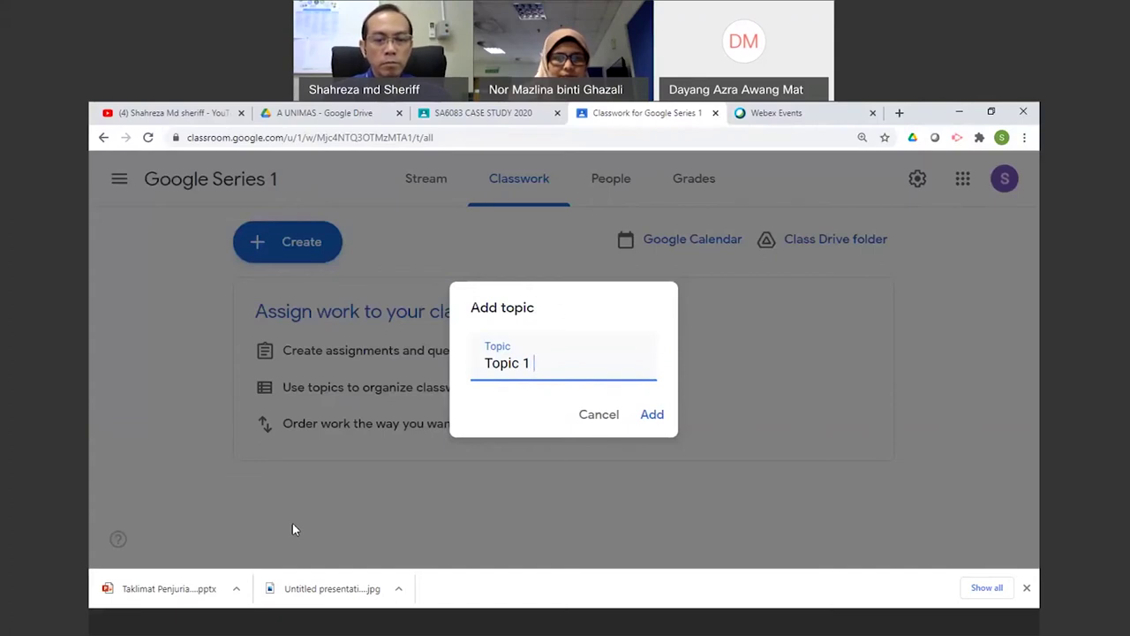
{"action": "type", "text": " Go"}
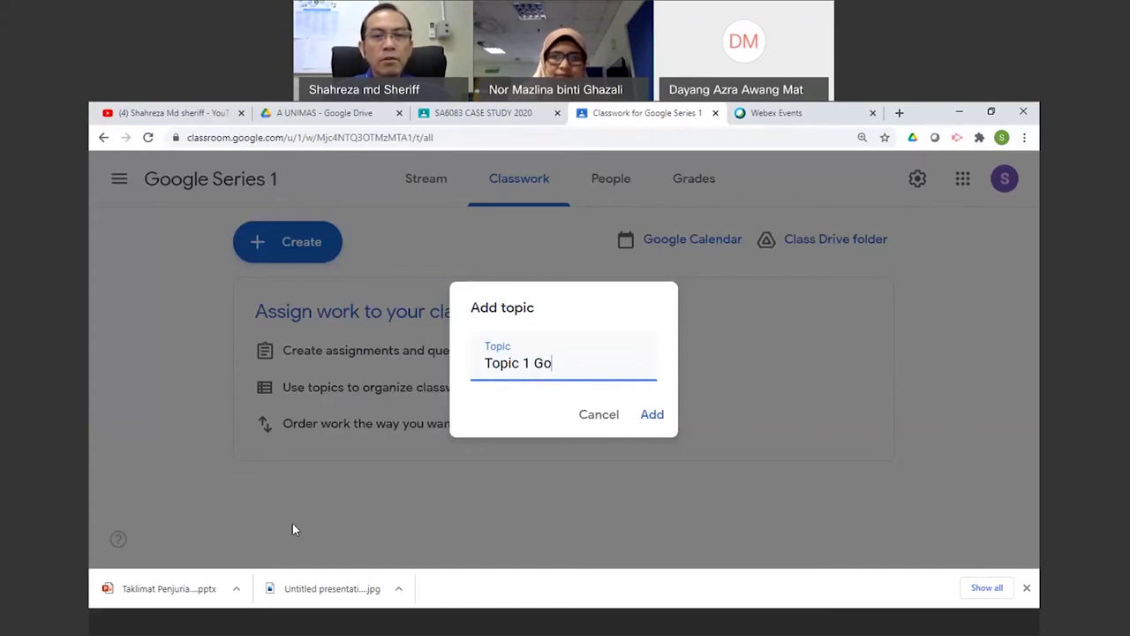
{"action": "type", "text": "o"}
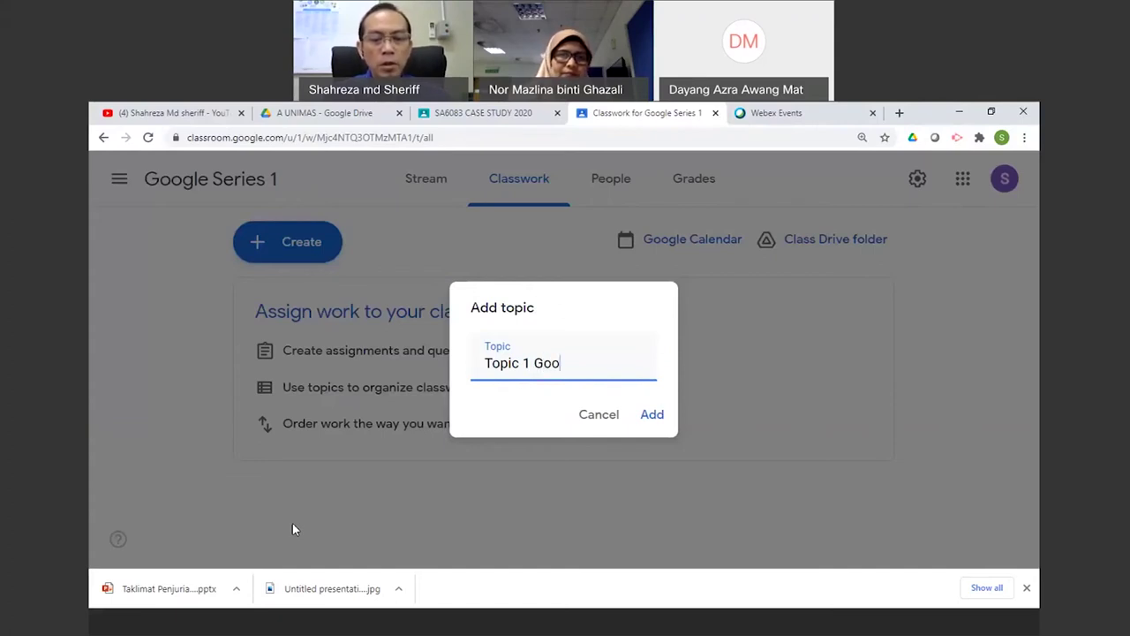
{"action": "type", "text": "gleclassroom"}
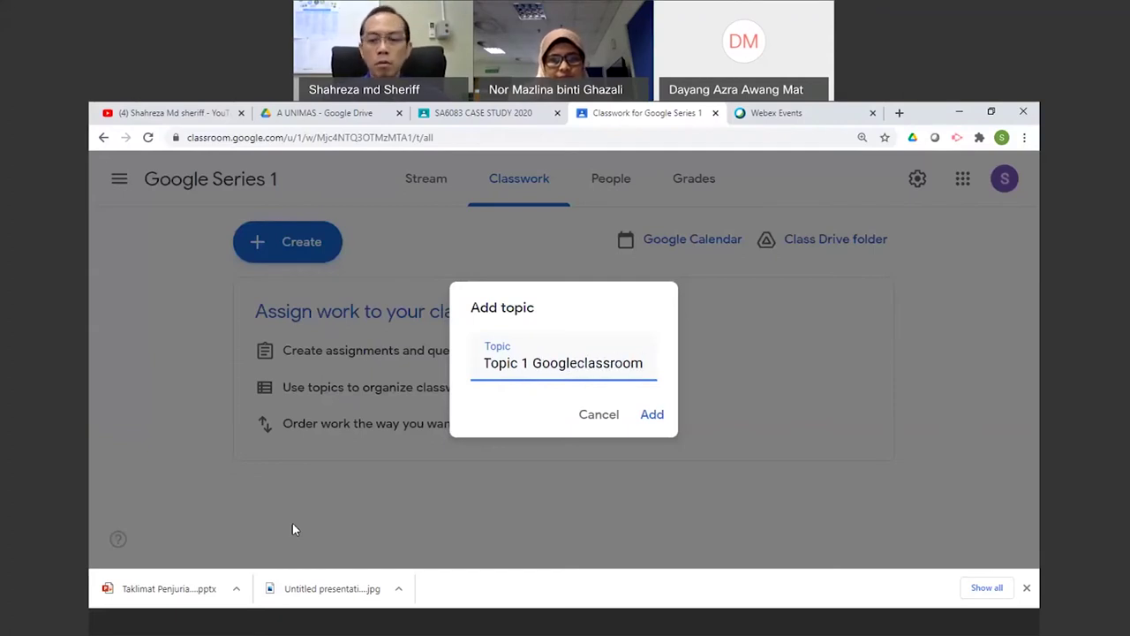
{"action": "key", "text": "Left"}
{"action": "key", "text": "Left"}
{"action": "key", "text": "Left"}
{"action": "key", "text": "Left"}
{"action": "key", "text": "Left"}
{"action": "key", "text": "Left"}
{"action": "key", "text": "Left"}
{"action": "key", "text": "Left"}
{"action": "key", "text": "Left"}
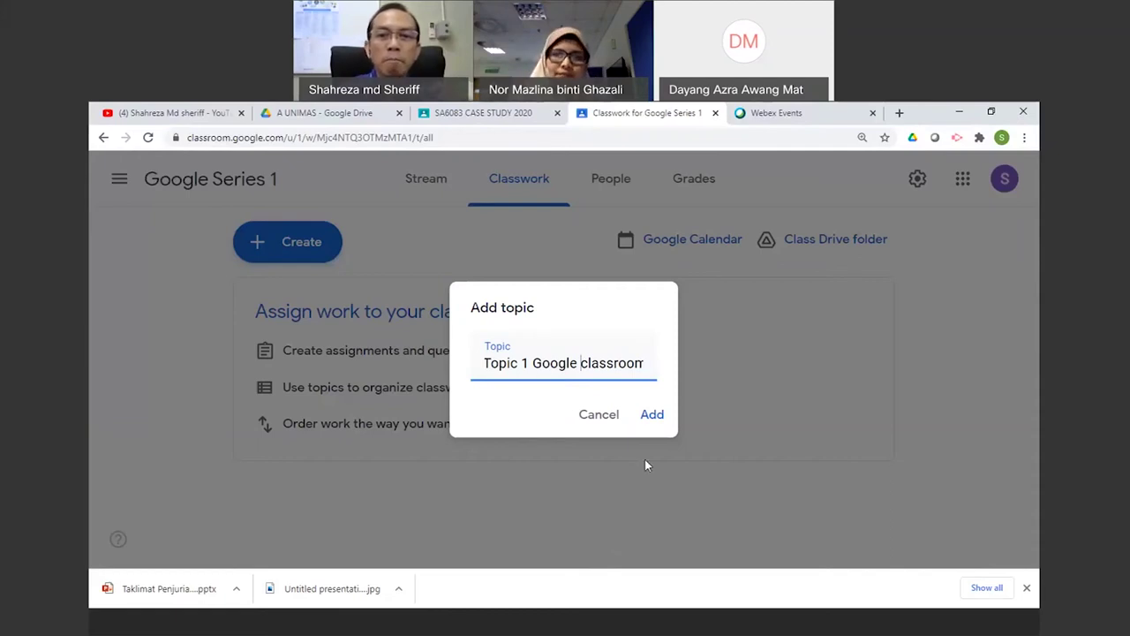
{"action": "left_click", "coordinate": [653, 415]}
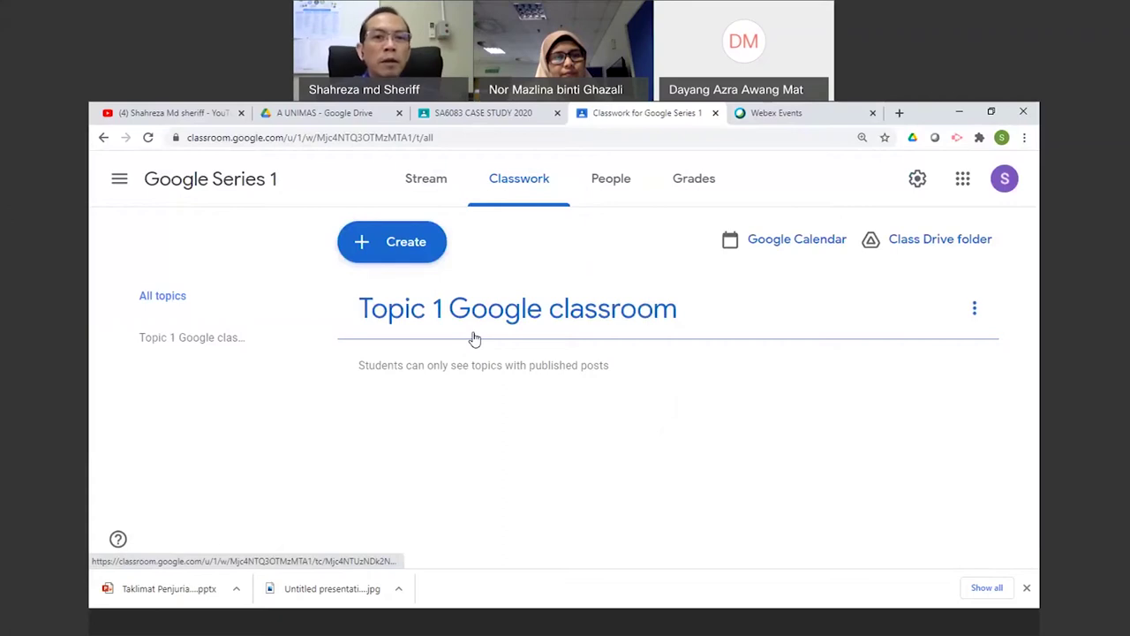
Add a second classwork topic named "Topic 2 : YouTube".
{"action": "left_click", "coordinate": [406, 250]}
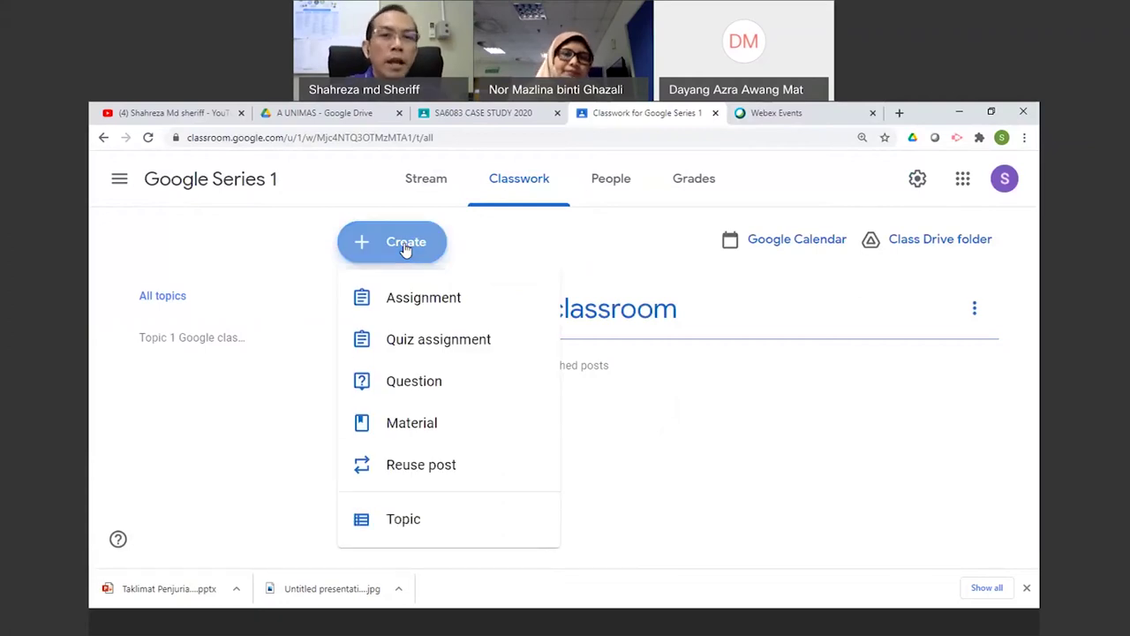
{"action": "left_click", "coordinate": [407, 521]}
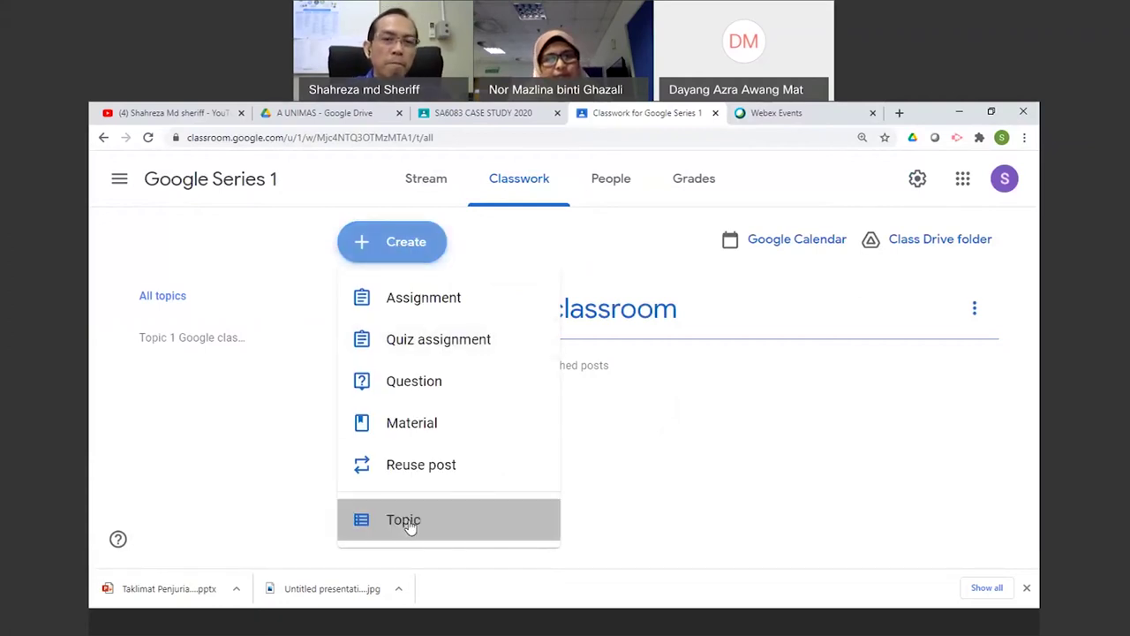
{"action": "type", "text": "Topic 2 : YouT"}
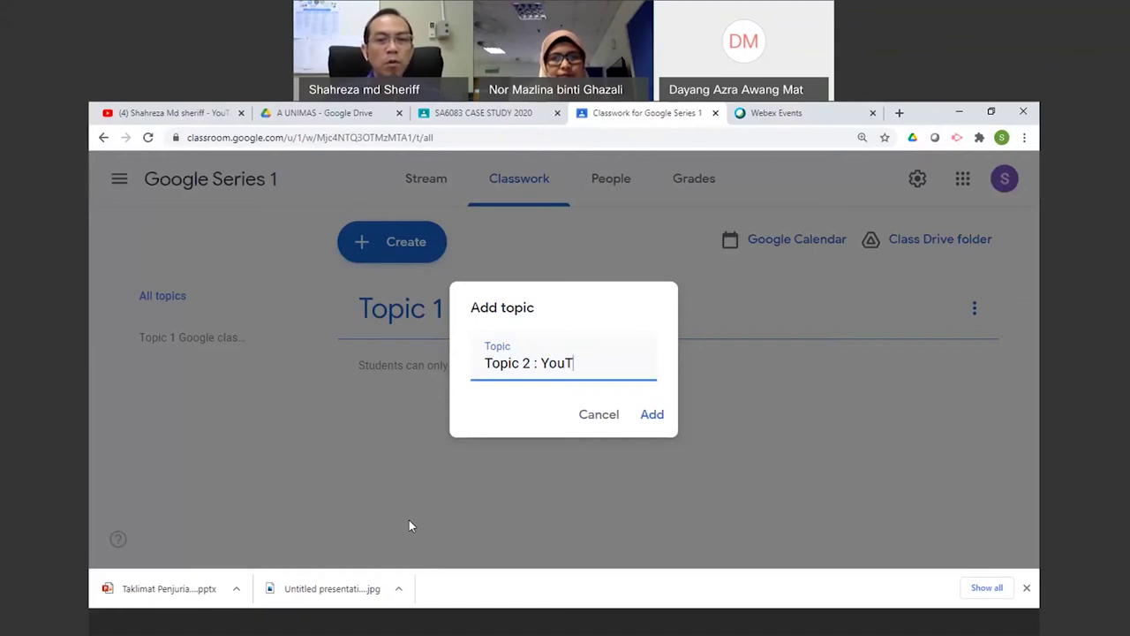
{"action": "type", "text": "ube"}
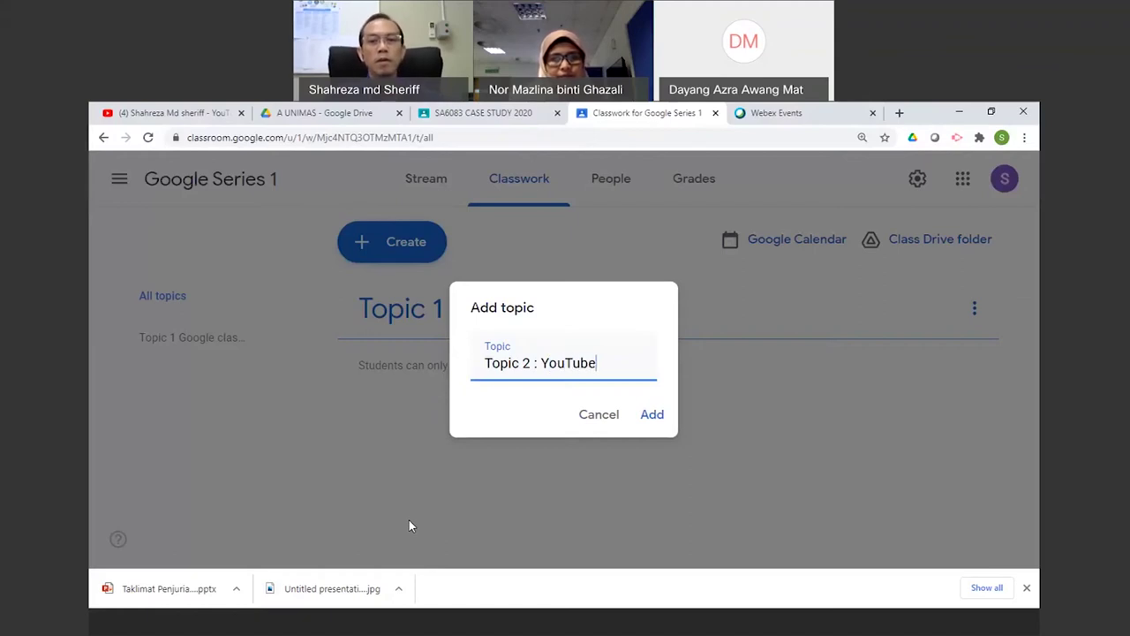
{"action": "left_click", "coordinate": [658, 414]}
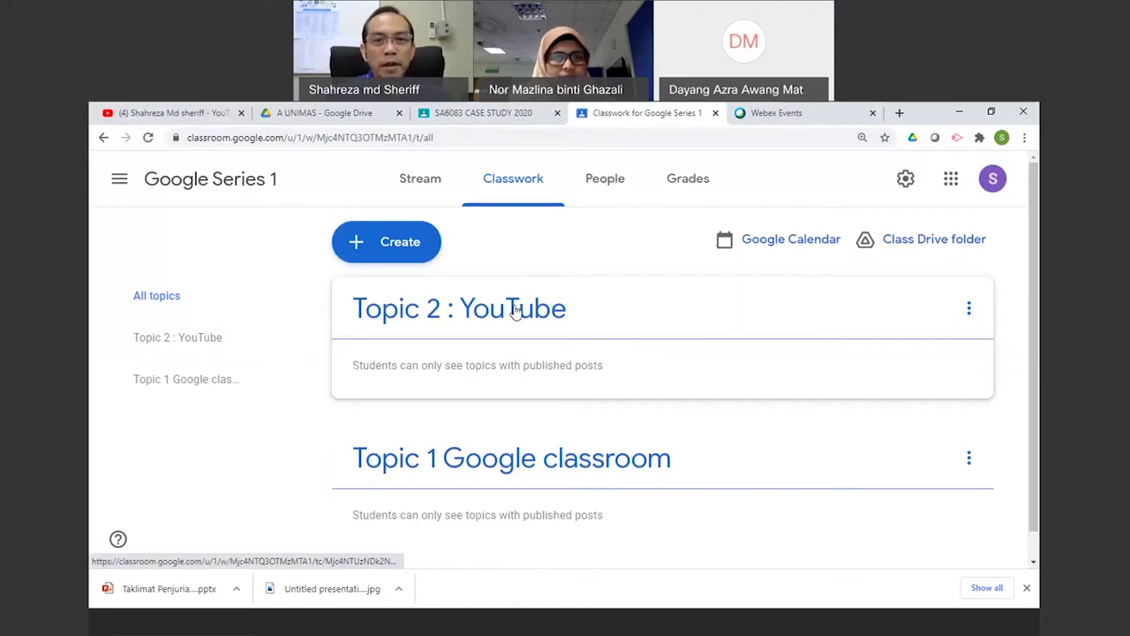
Reorder the classwork topics so that "Topic 2 : YouTube" sits below "Topic 1 Google classroom".
{"action": "left_click_drag", "start_coordinate": [523, 350], "coordinate": [523, 450]}
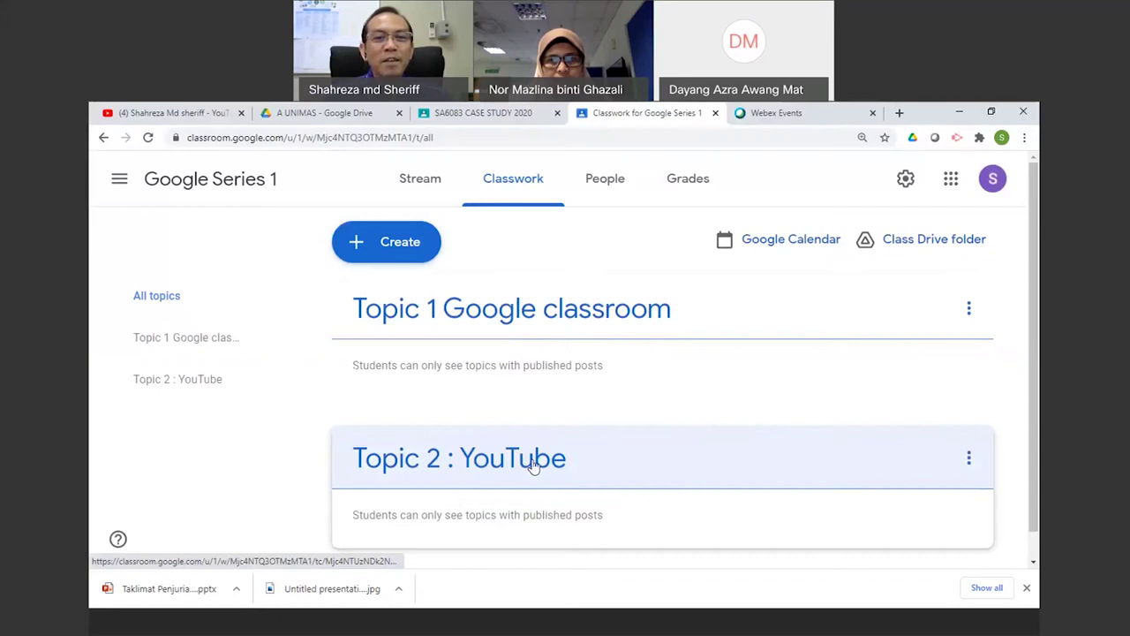
{"action": "left_click_drag", "start_coordinate": [533, 467], "coordinate": [512, 310]}
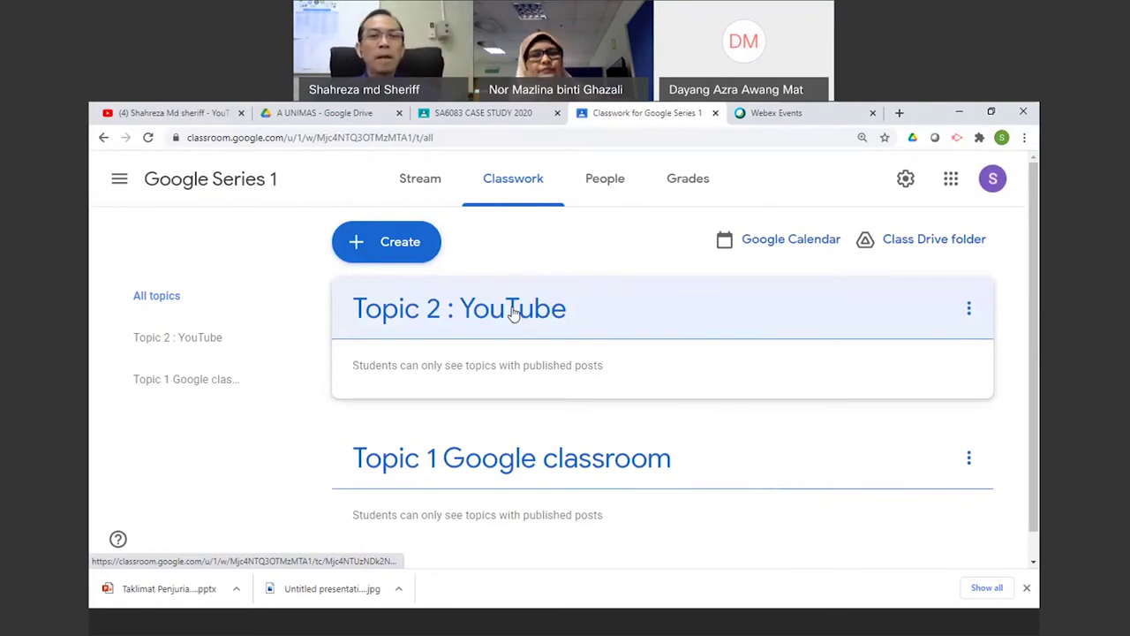
{"action": "left_click_drag", "start_coordinate": [513, 320], "coordinate": [512, 434]}
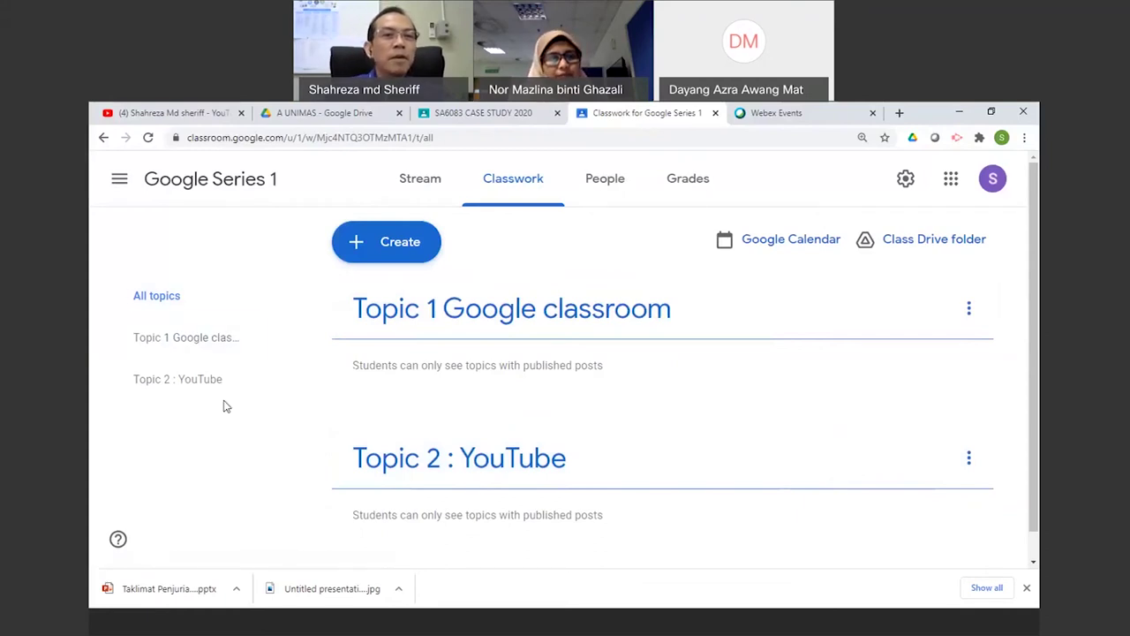
View the YouTube and Google classroom topics individually and return to the list of all topics.
{"action": "left_click", "coordinate": [176, 369]}
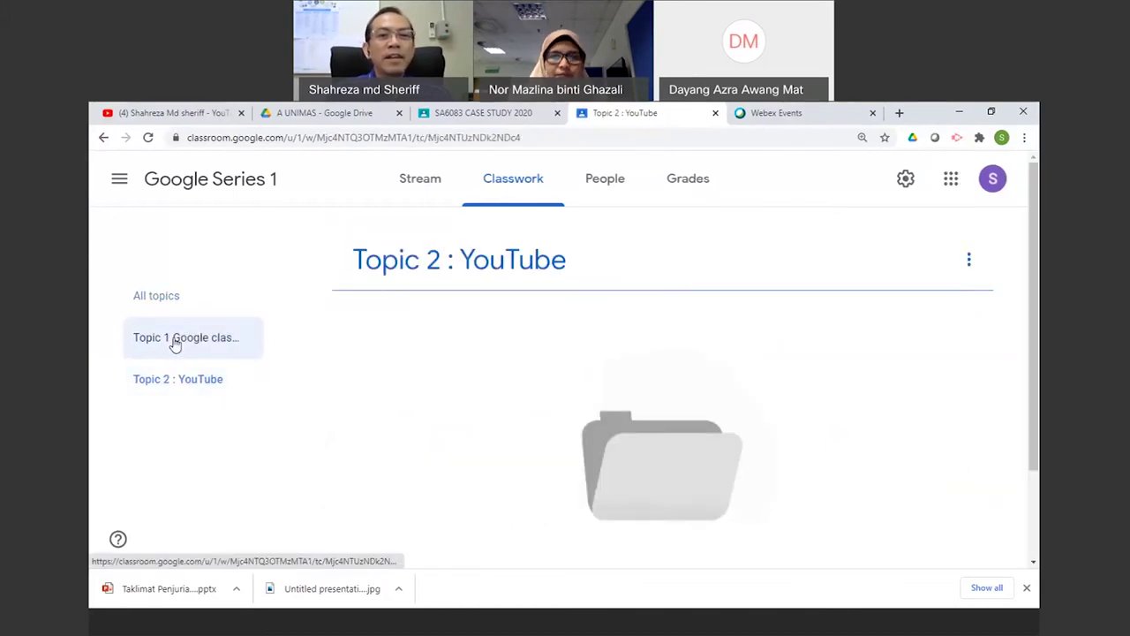
{"action": "left_click", "coordinate": [168, 334]}
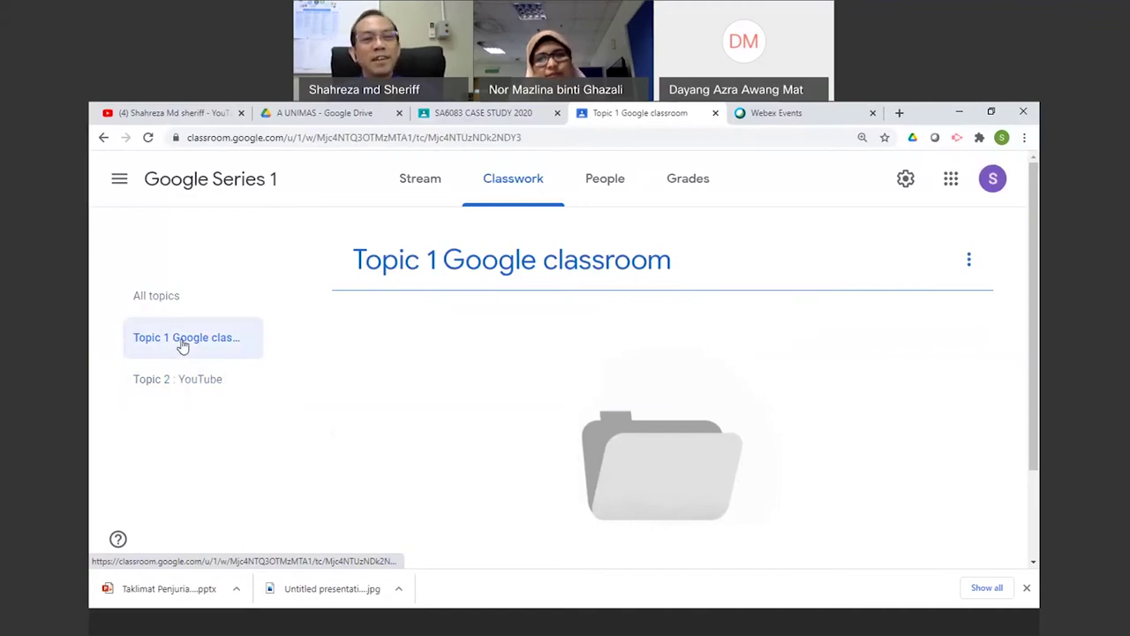
{"action": "left_click", "coordinate": [183, 383]}
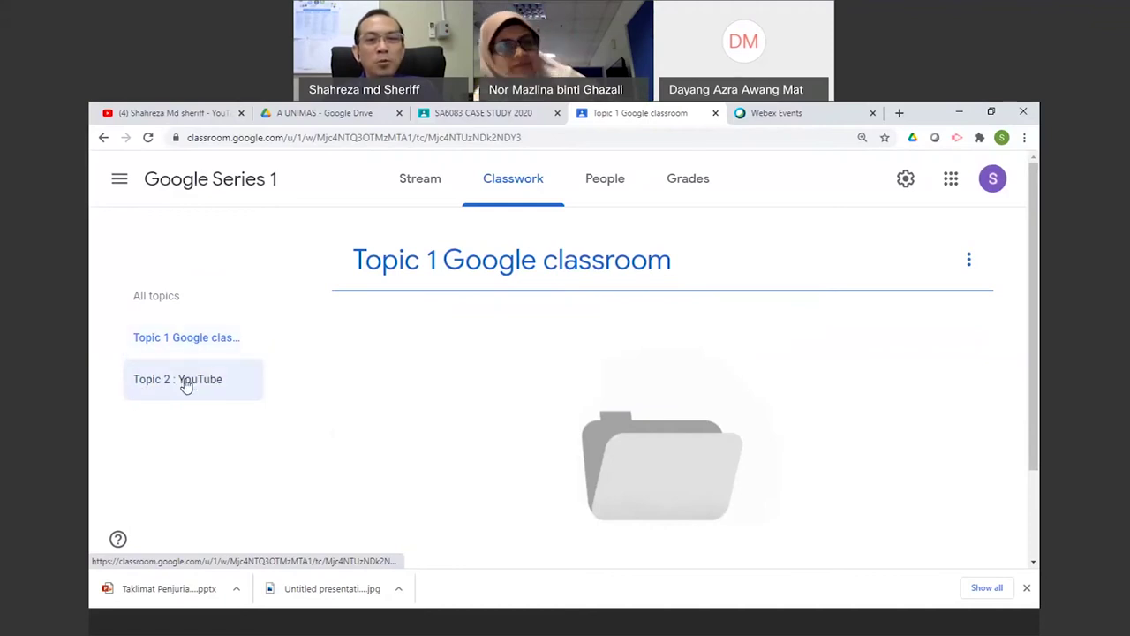
{"action": "left_click", "coordinate": [155, 301]}
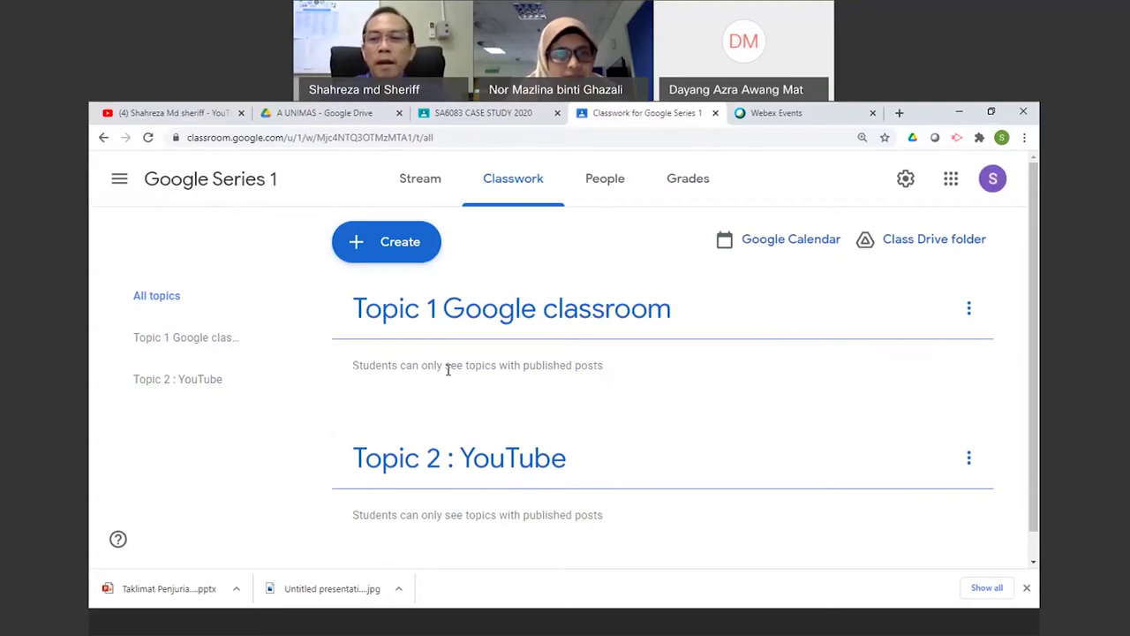
Close the browser's downloads bar and start a new classwork material titled "Reading Materials for Topic 1".
{"action": "left_click", "coordinate": [1026, 588]}
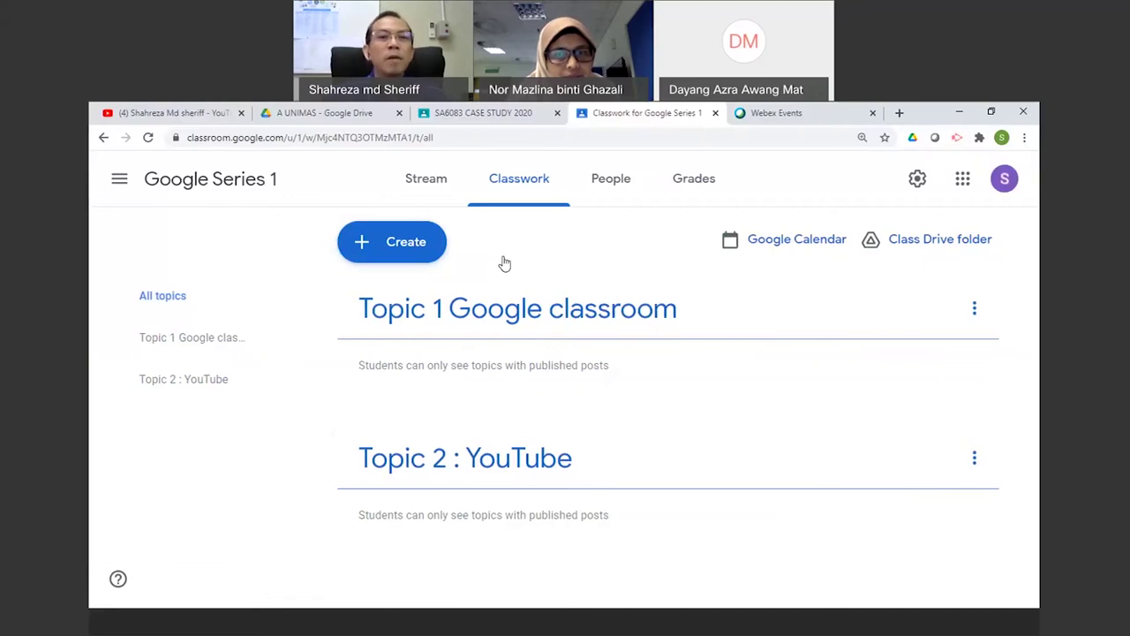
{"action": "left_click", "coordinate": [413, 248]}
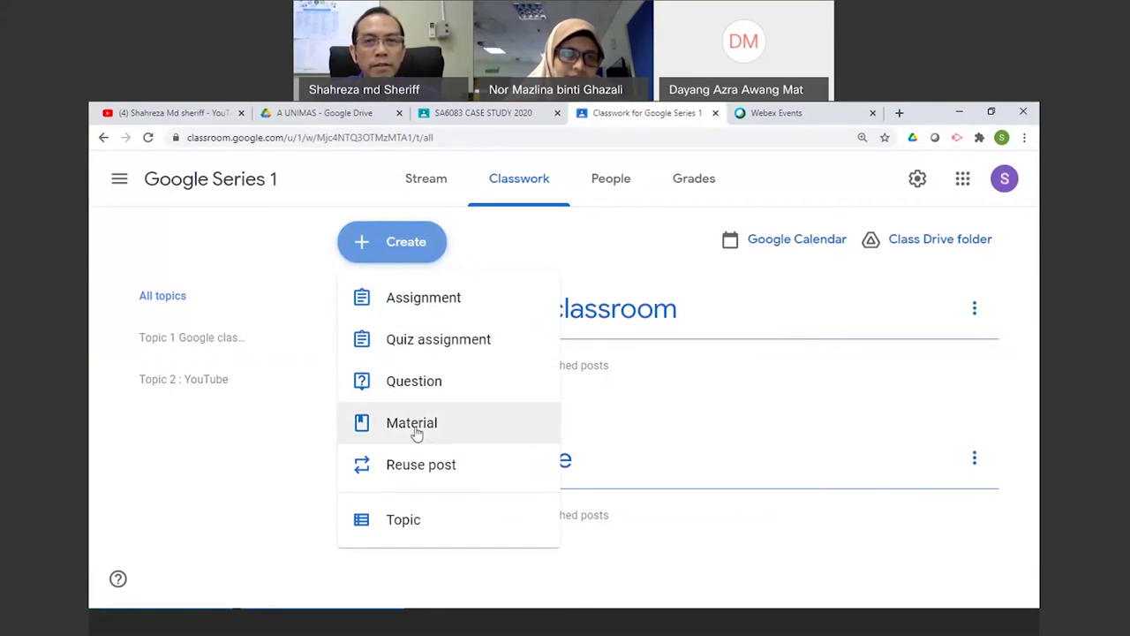
{"action": "left_click", "coordinate": [418, 245]}
{"action": "left_click", "coordinate": [418, 246]}
{"action": "left_click", "coordinate": [402, 427]}
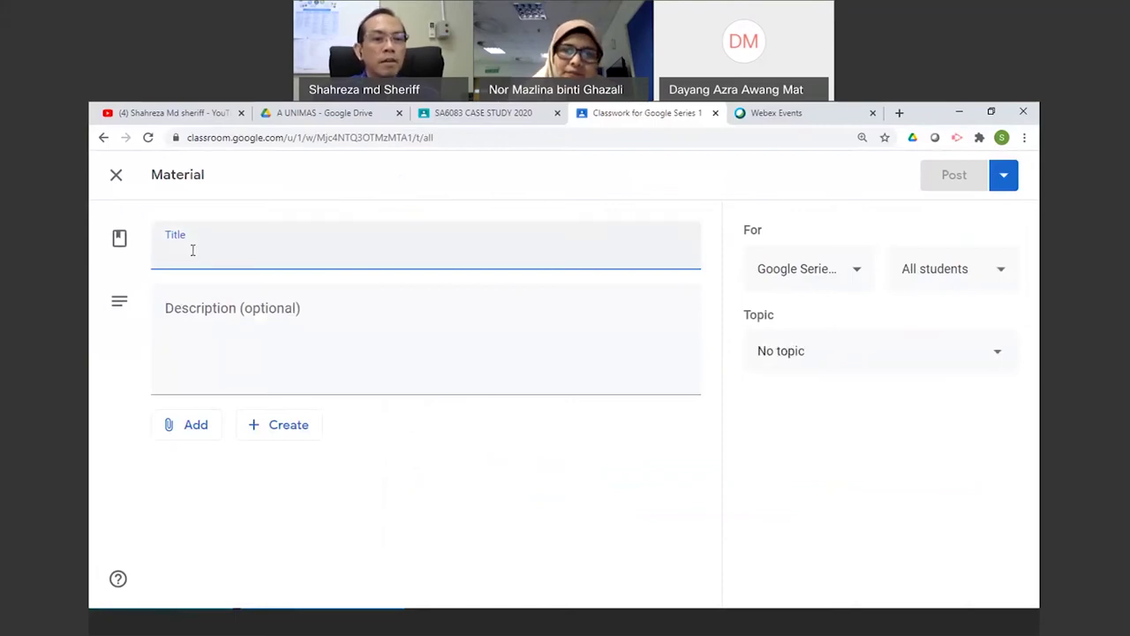
{"action": "type", "text": "Readi"}
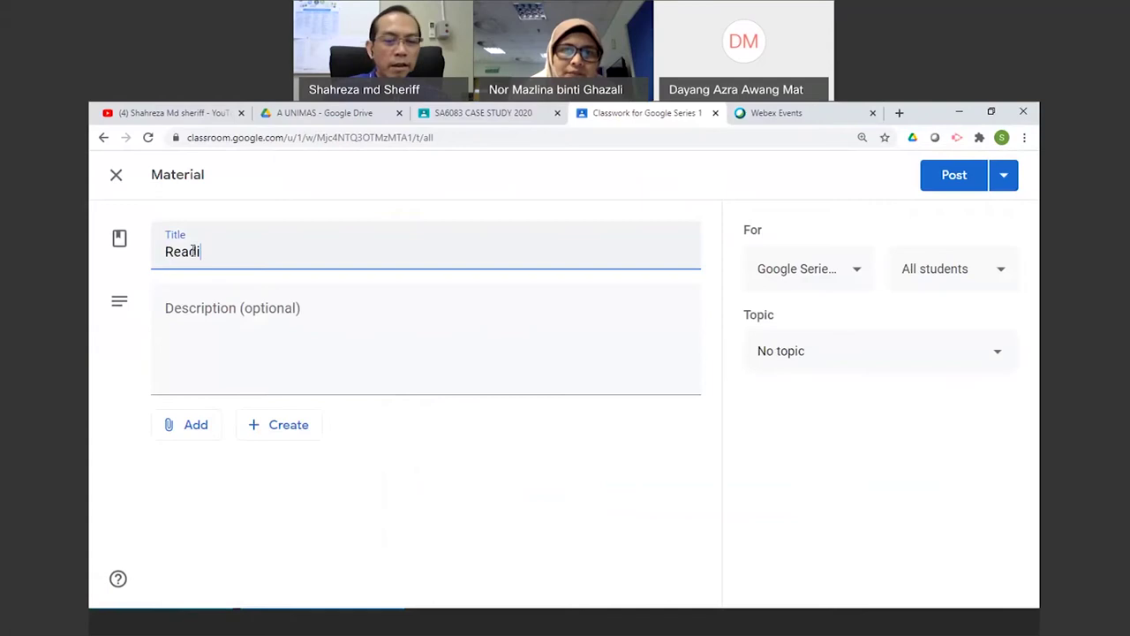
{"action": "type", "text": "ng M"}
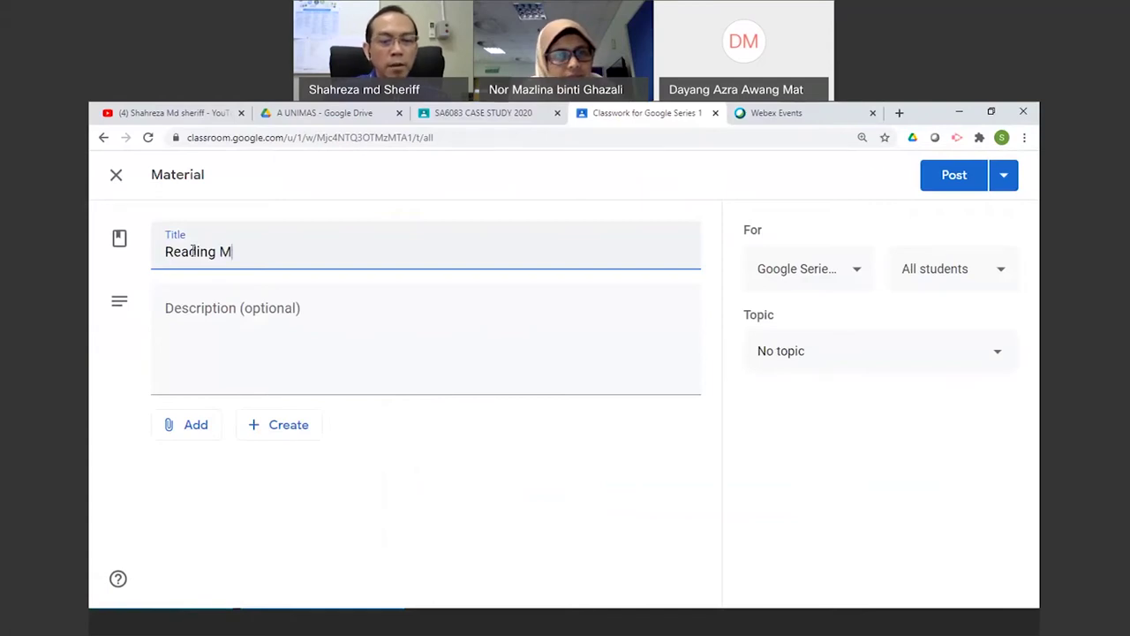
{"action": "type", "text": "aterials for t"}
{"action": "key", "text": "BackSpace"}
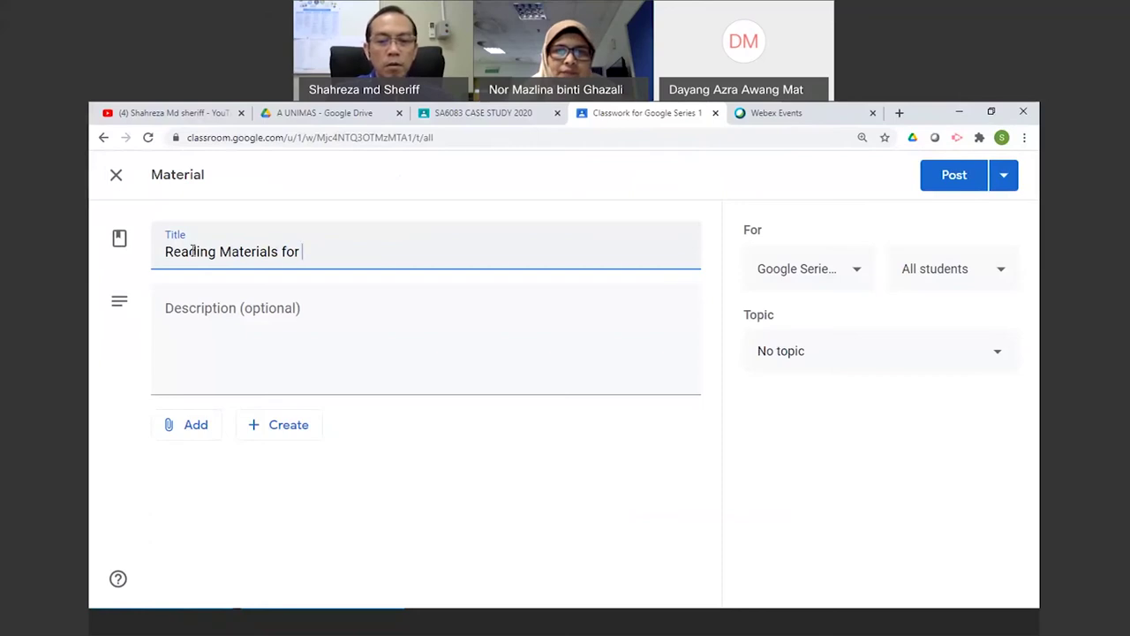
{"action": "type", "text": "Topic 1"}
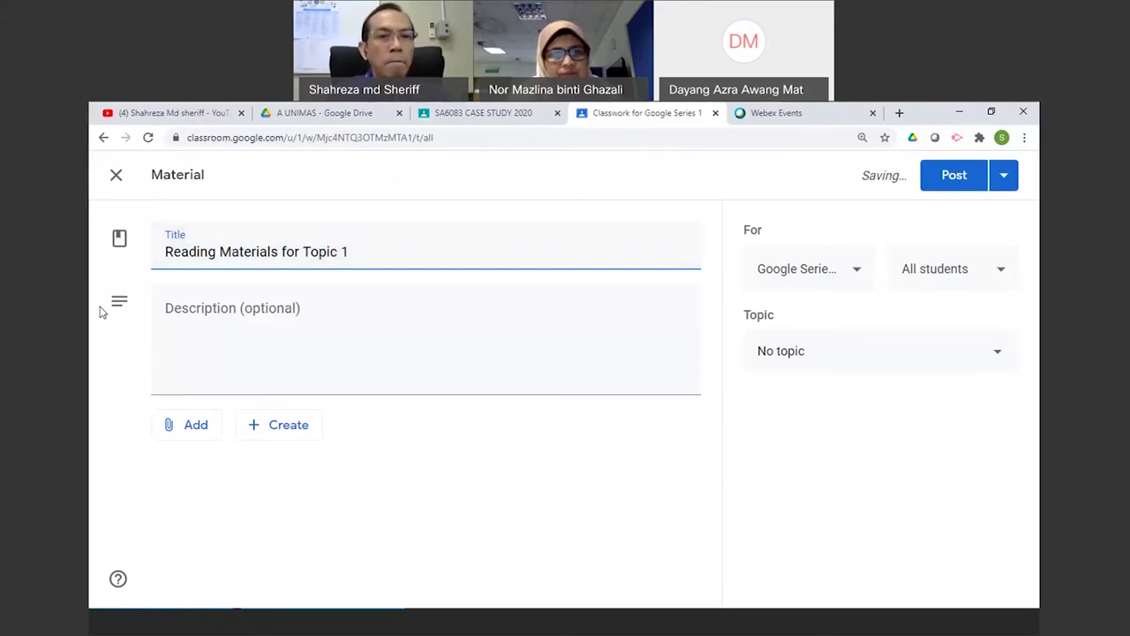
Assign the reading material to "Topic 1 Google classroom" and change its topic to "Topic 2 : YouTube".
{"action": "left_click", "coordinate": [207, 329]}
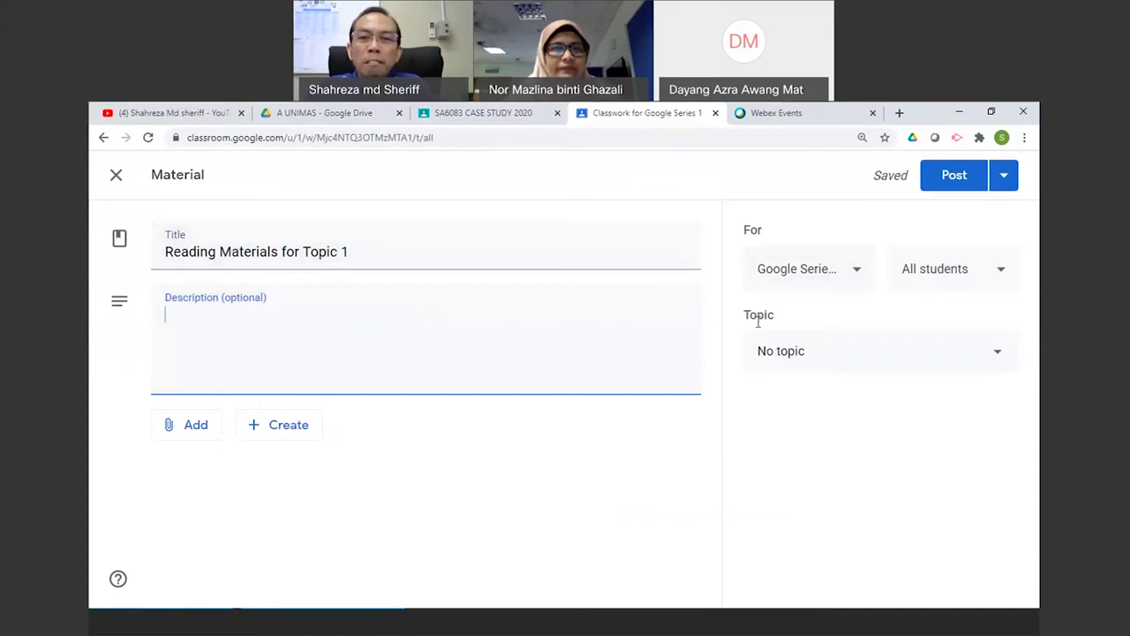
{"action": "left_click", "coordinate": [854, 353]}
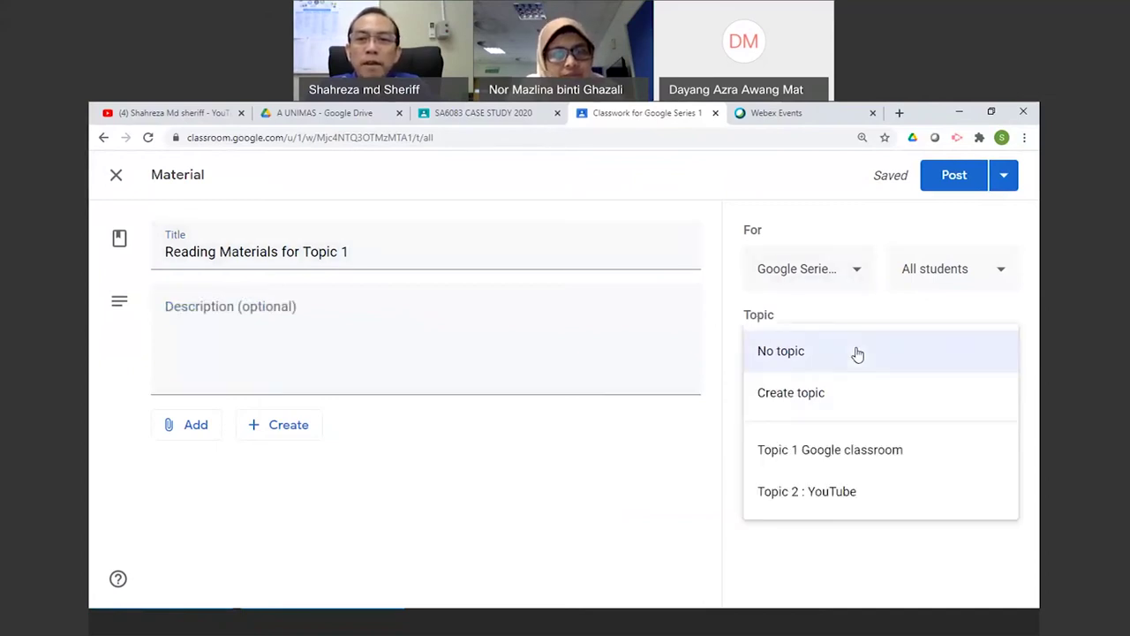
{"action": "left_click", "coordinate": [796, 457]}
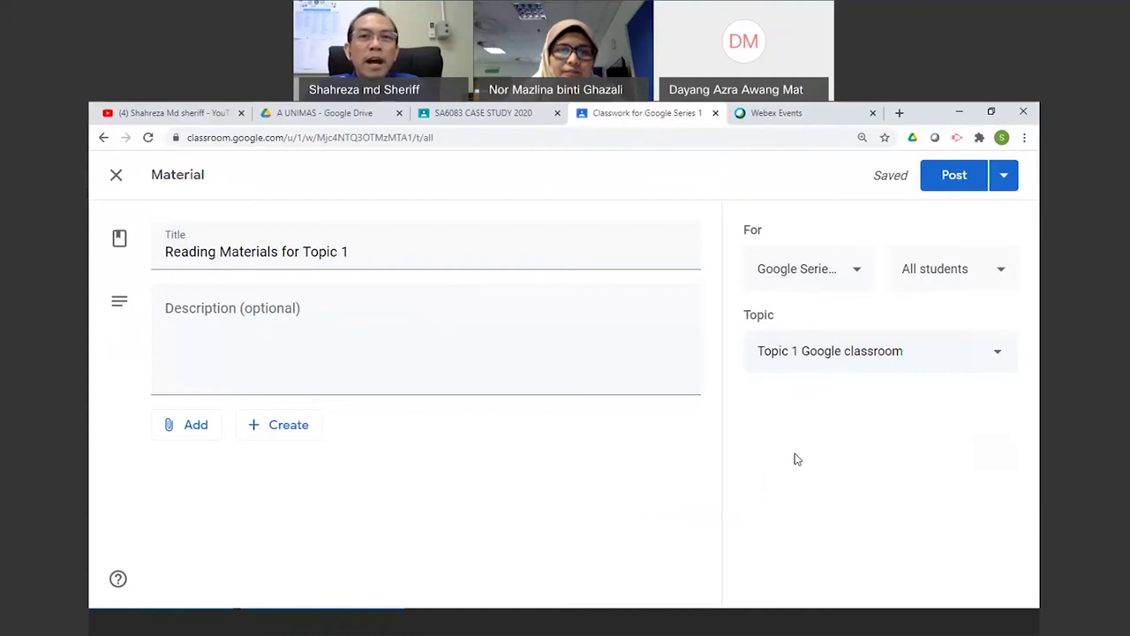
{"action": "left_click", "coordinate": [853, 359]}
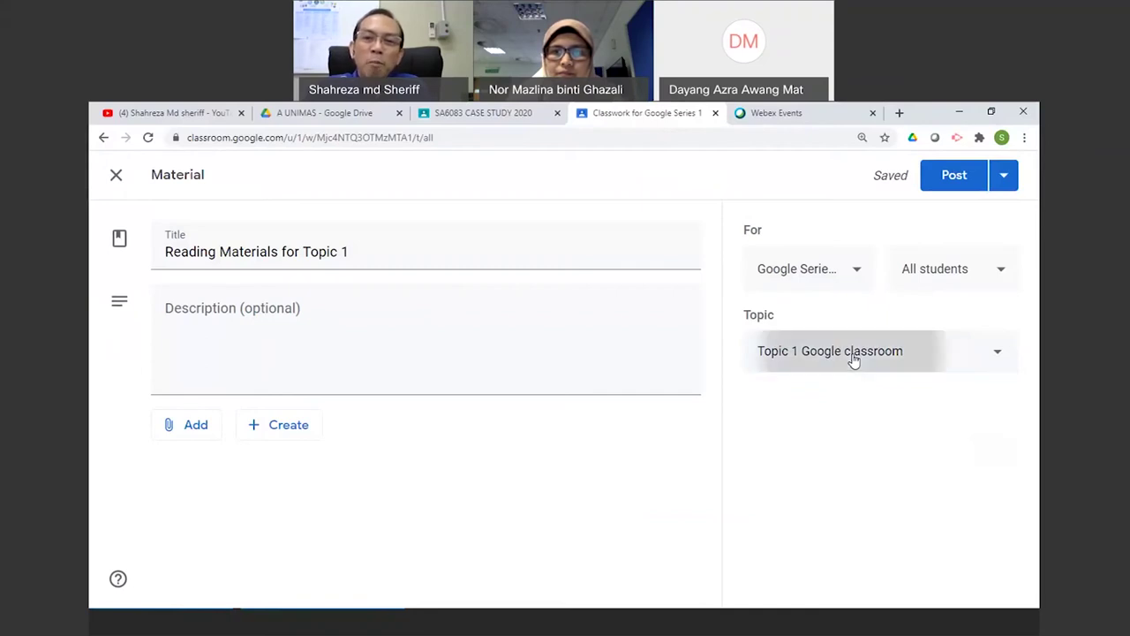
{"action": "left_click", "coordinate": [802, 546]}
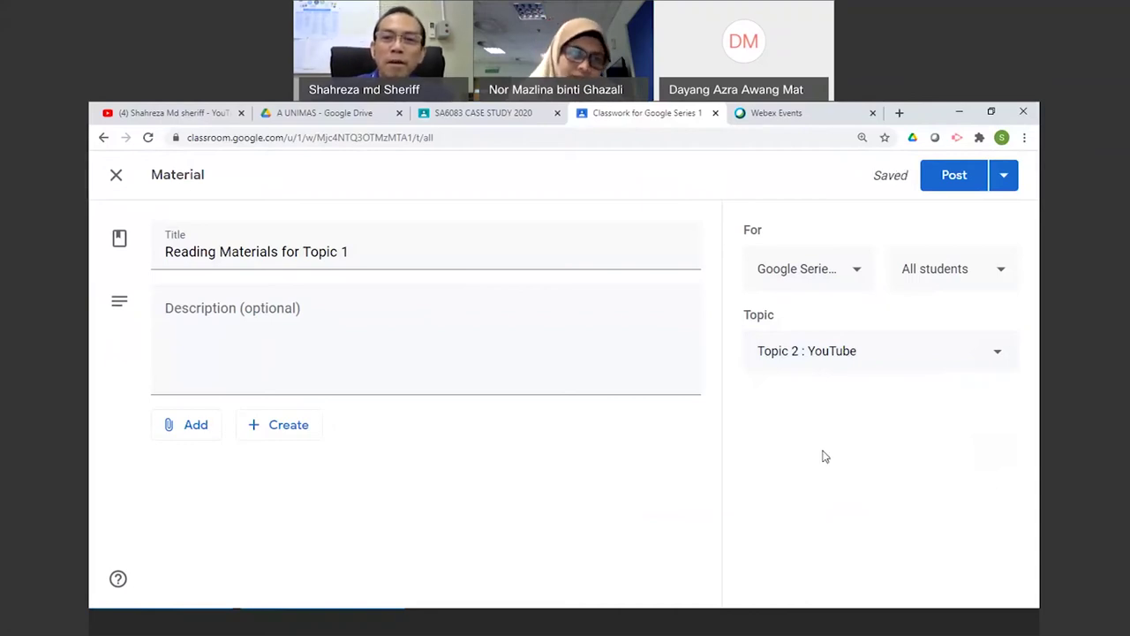
Set the material's topic to "Topic 1 Google classroom" and review the students and classes it can be assigned to.
{"action": "left_click", "coordinate": [812, 364]}
{"action": "left_click", "coordinate": [804, 310]}
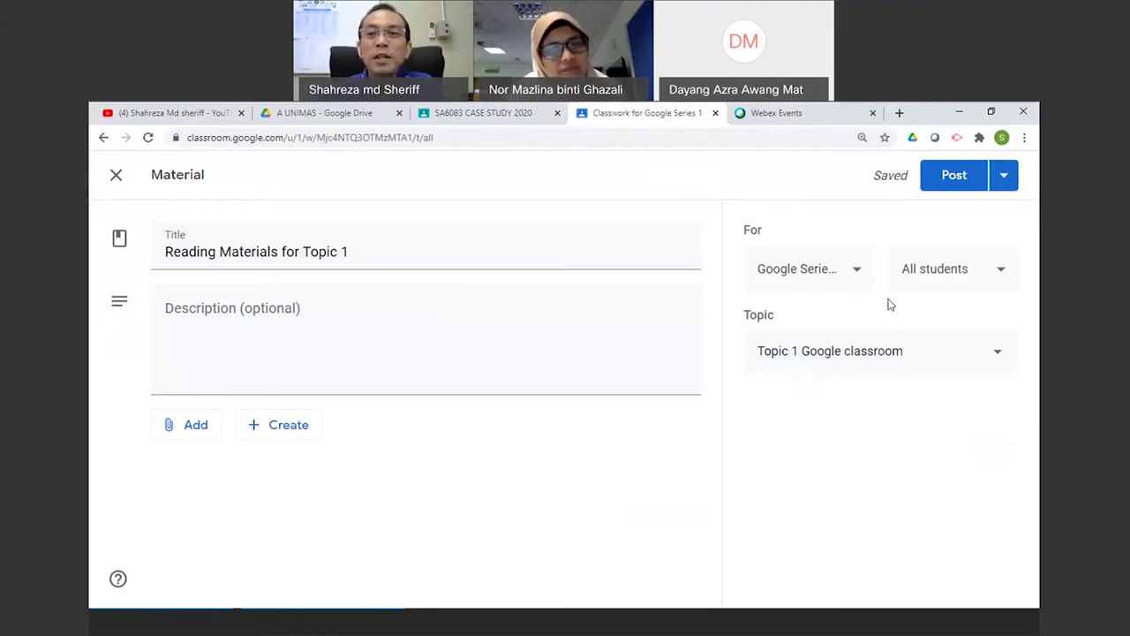
{"action": "left_click", "coordinate": [994, 276]}
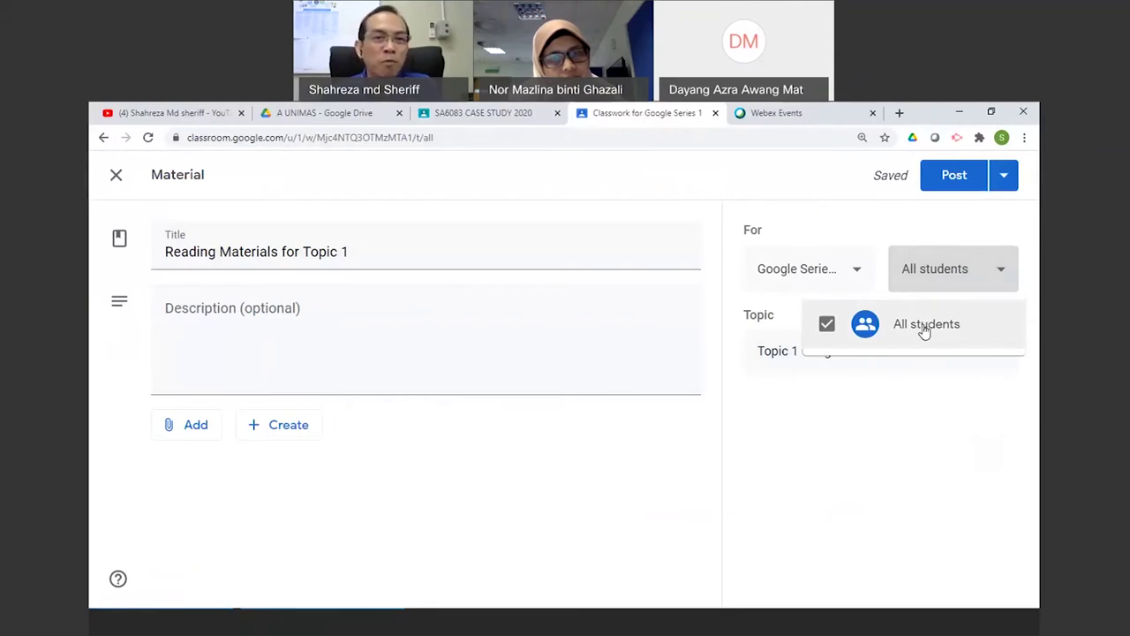
{"action": "left_click", "coordinate": [962, 280]}
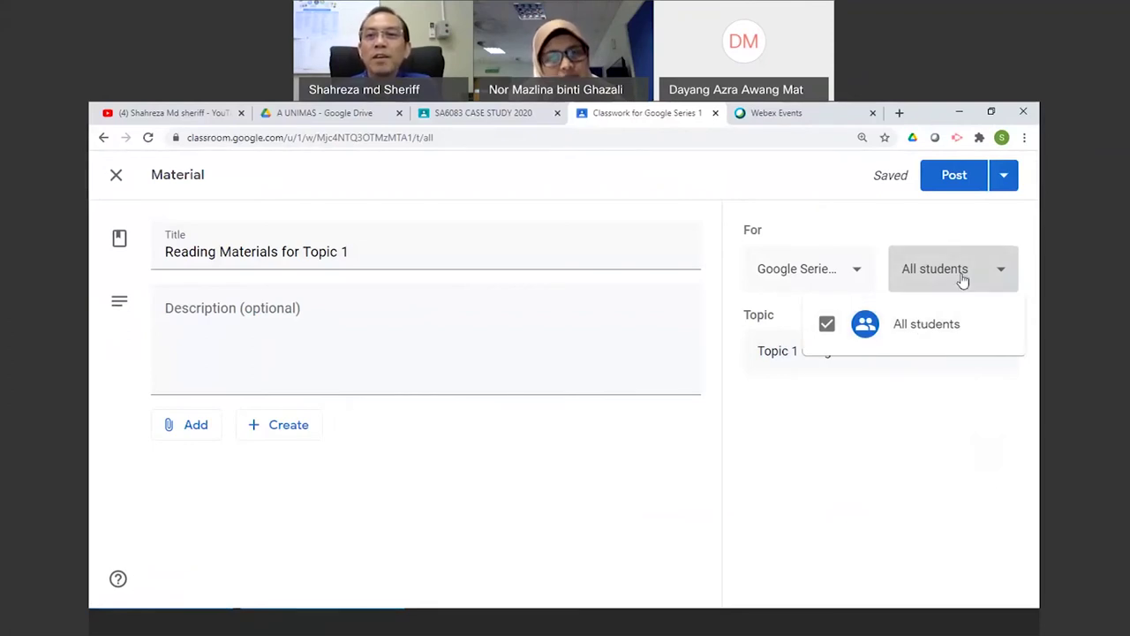
{"action": "left_click", "coordinate": [861, 275]}
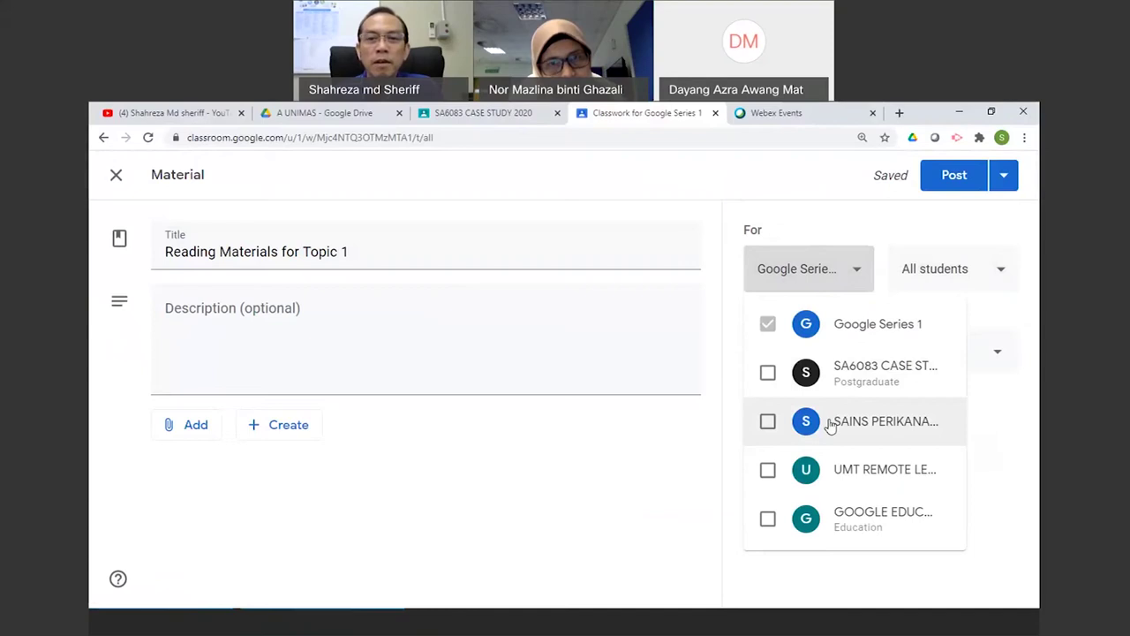
{"action": "left_click", "coordinate": [700, 465]}
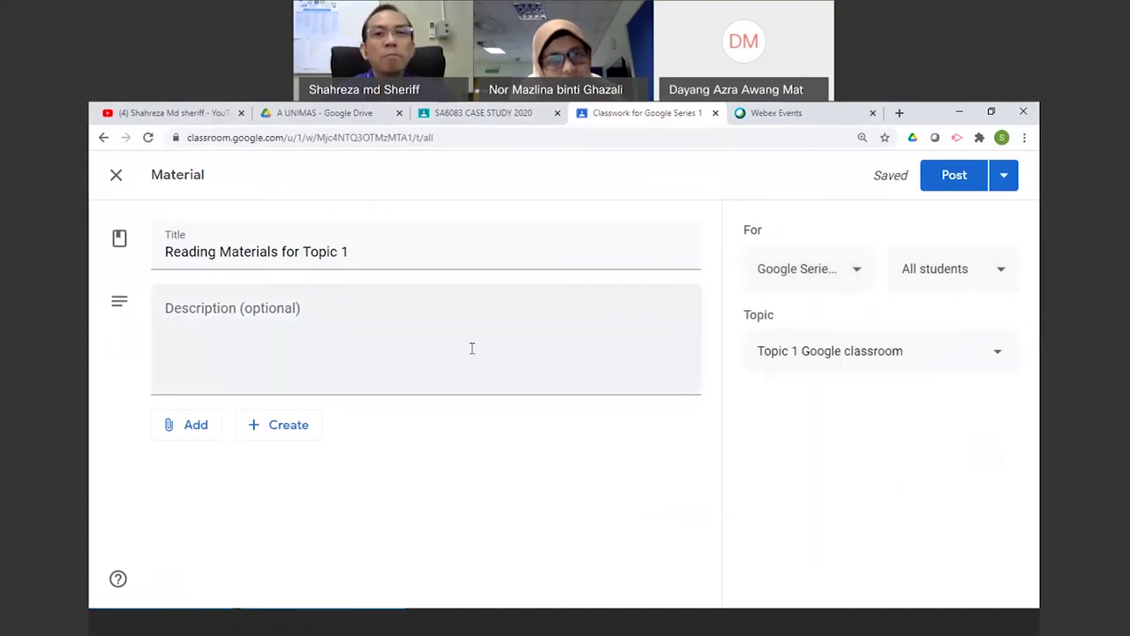
Attach the PowerPoint file "Google Series 2 UNIMAS" from the computer's Downloads folder to the material.
{"action": "left_click", "coordinate": [196, 426]}
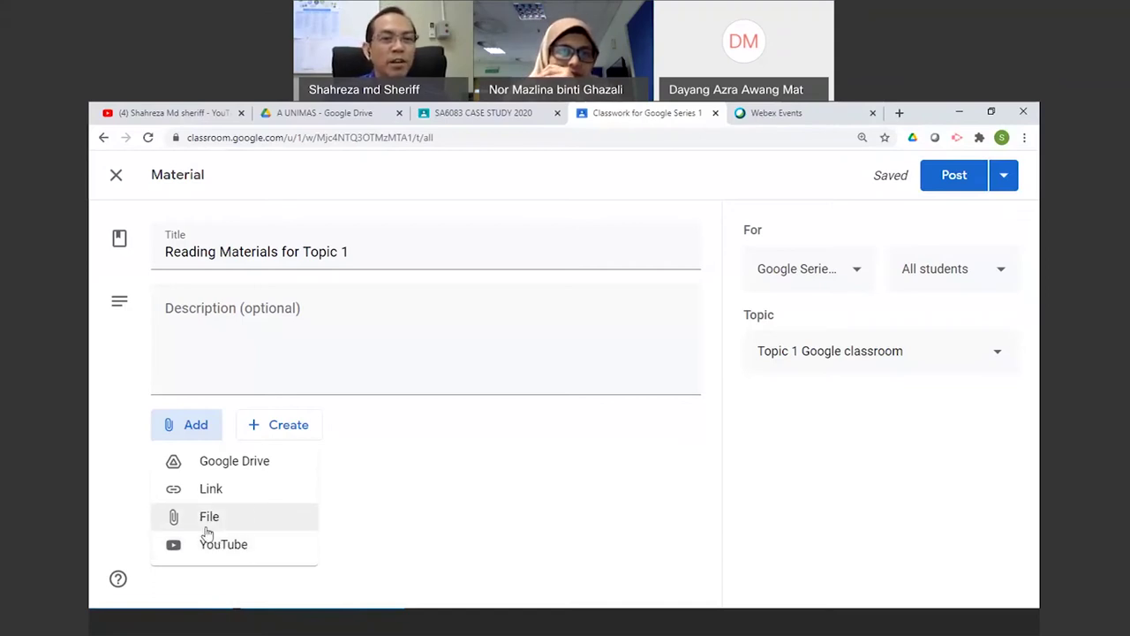
{"action": "left_click", "coordinate": [206, 521]}
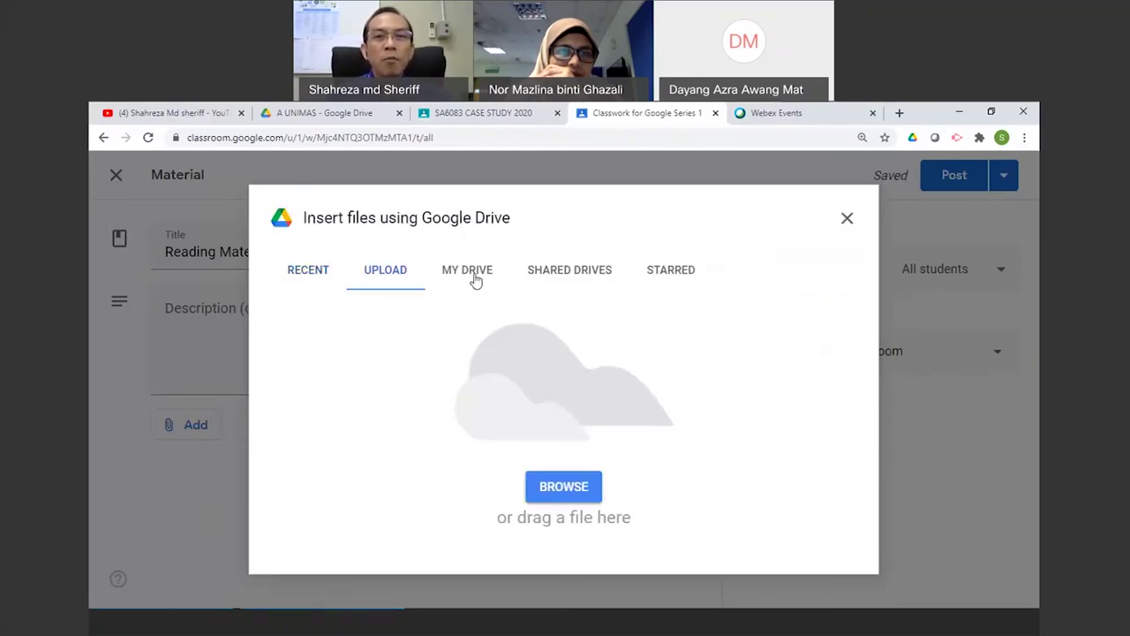
{"action": "left_click", "coordinate": [564, 487]}
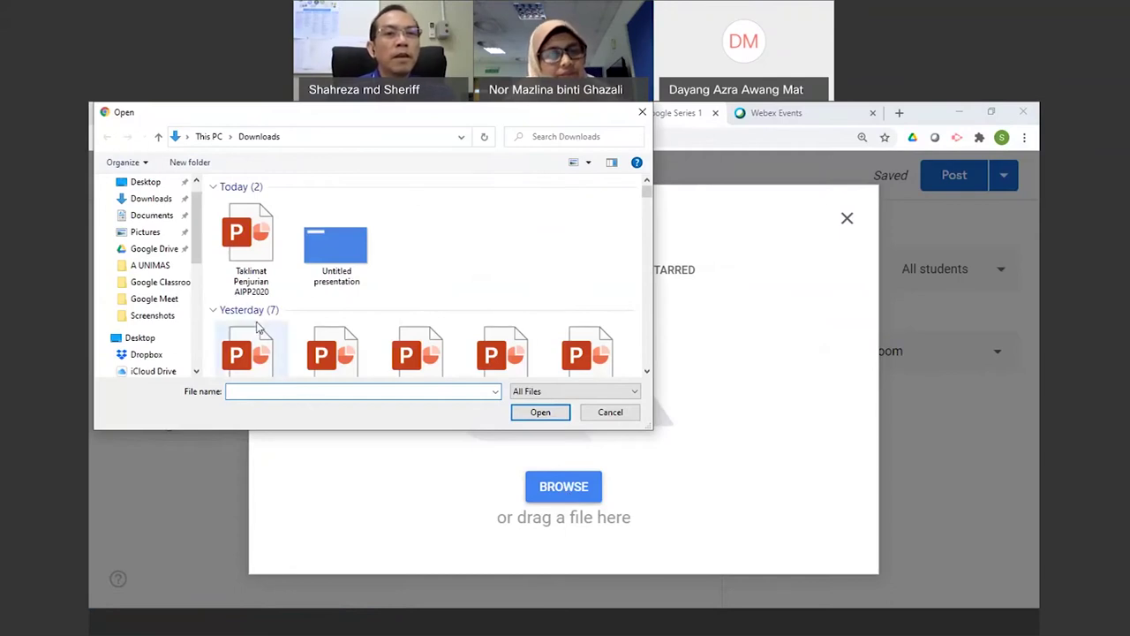
{"action": "scroll", "coordinate": [257, 327], "scroll_direction": "down", "scroll_amount": 2}
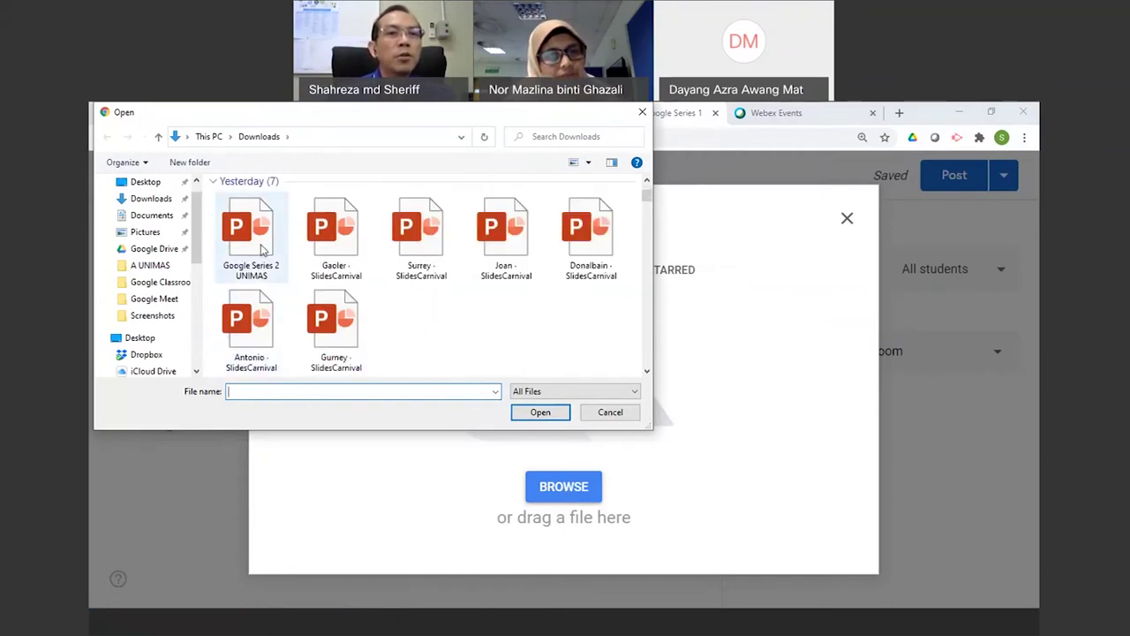
{"action": "left_click", "coordinate": [260, 250]}
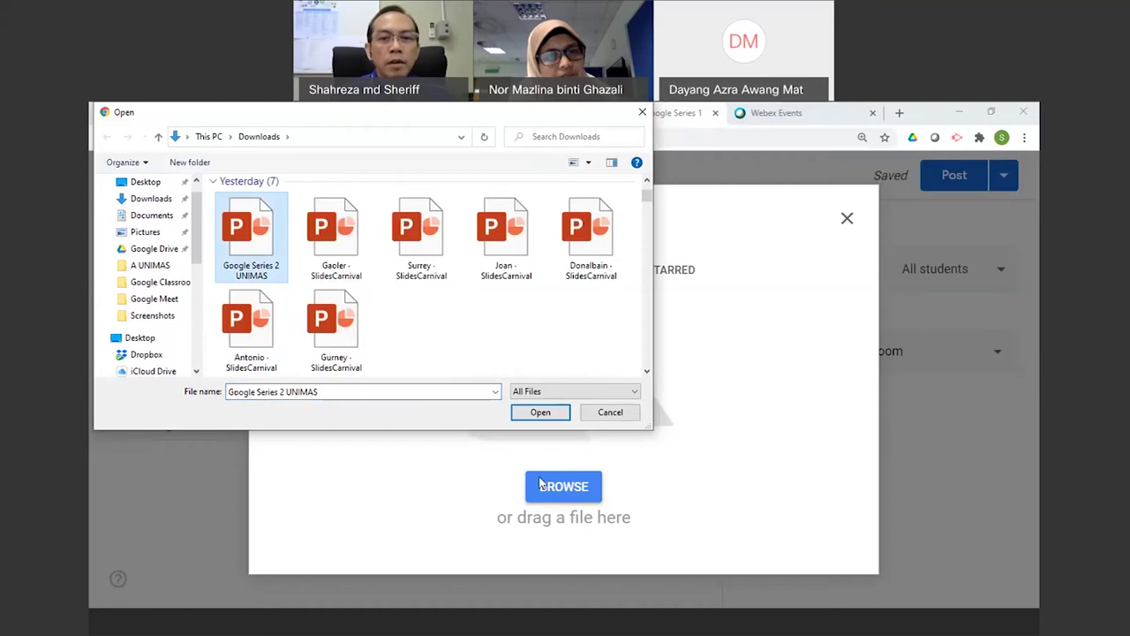
{"action": "left_click", "coordinate": [543, 416]}
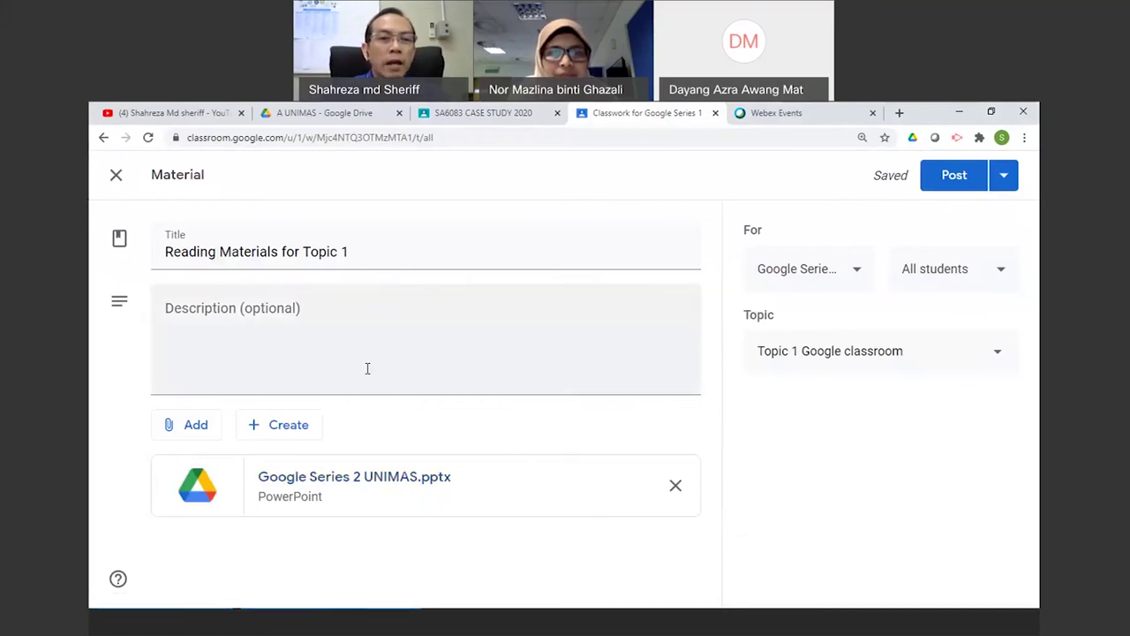
Check which new file types can be created for the reading material, and post it to the class.
{"action": "left_click", "coordinate": [288, 428]}
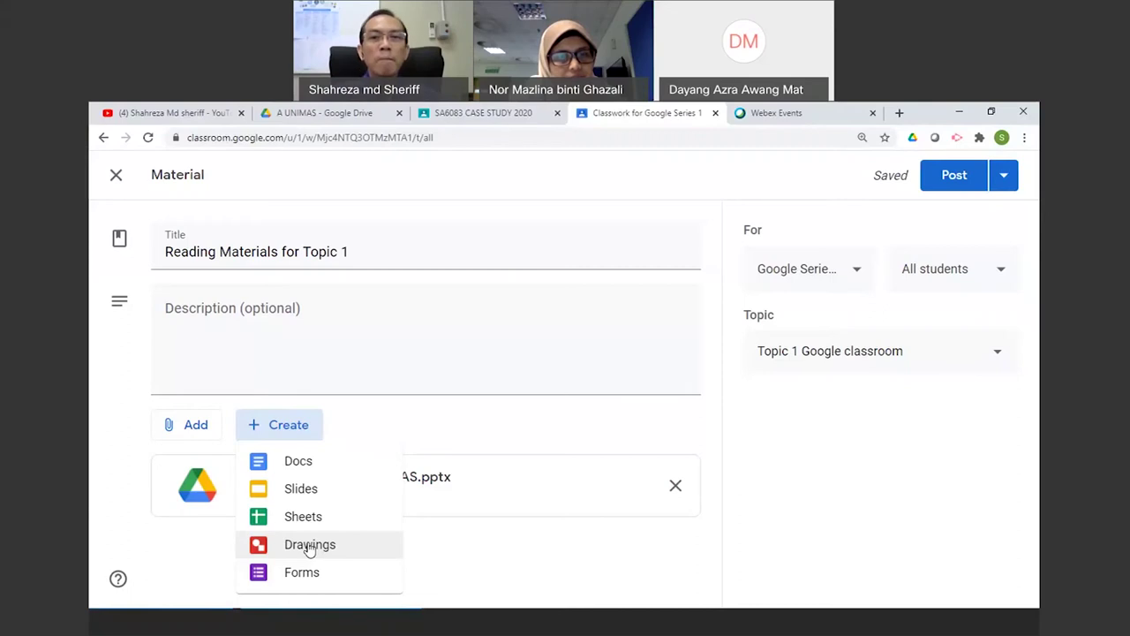
{"action": "left_click", "coordinate": [573, 550]}
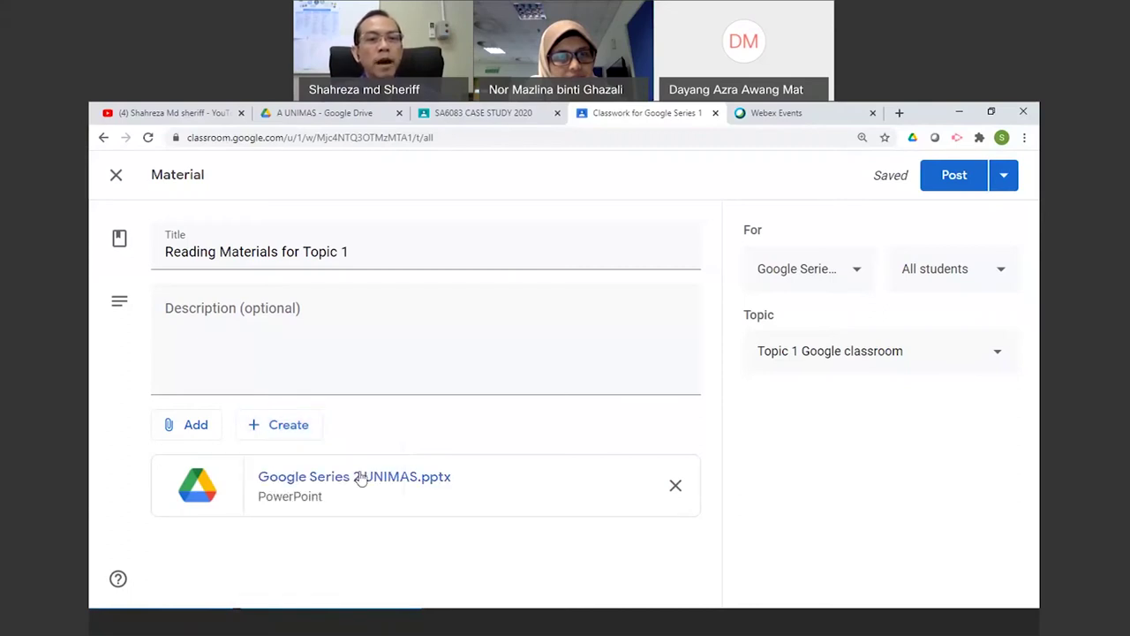
{"action": "left_click", "coordinate": [951, 178]}
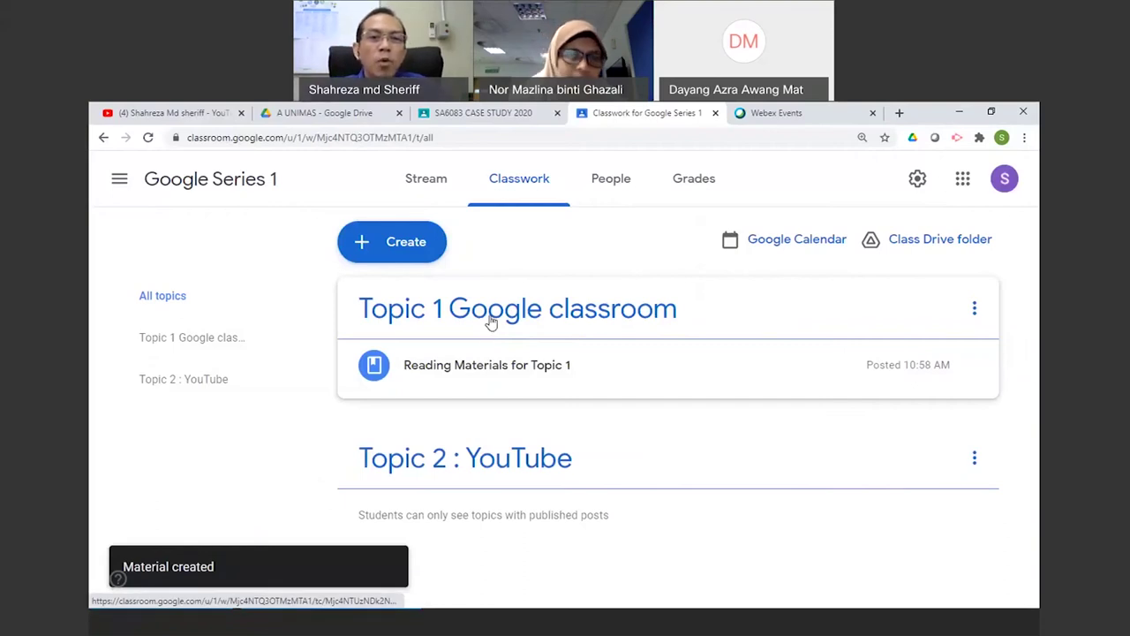
Expand the posted "Reading Materials for Topic 1" to view its attachment and collapse it again.
{"action": "left_click", "coordinate": [451, 376]}
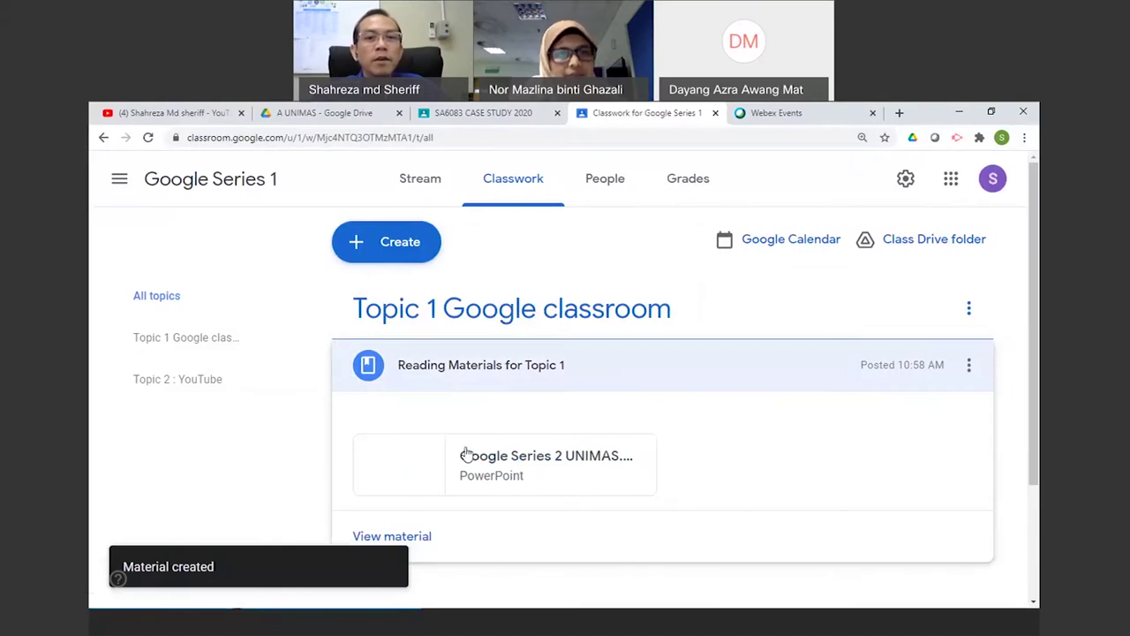
{"action": "scroll", "coordinate": [465, 453], "scroll_direction": "down", "scroll_amount": 1}
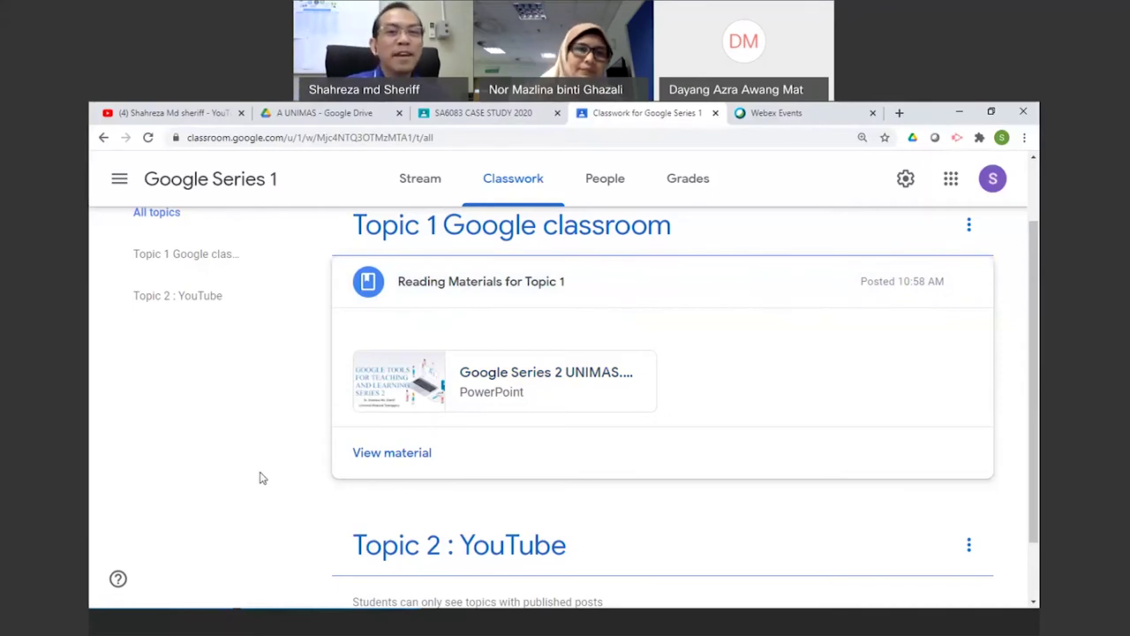
{"action": "left_click", "coordinate": [572, 282]}
Move "Reading Materials for Topic 1" under "Topic 2 : YouTube" and return it to "Topic 1 Google classroom".
{"action": "left_click_drag", "start_coordinate": [545, 383], "coordinate": [503, 356]}
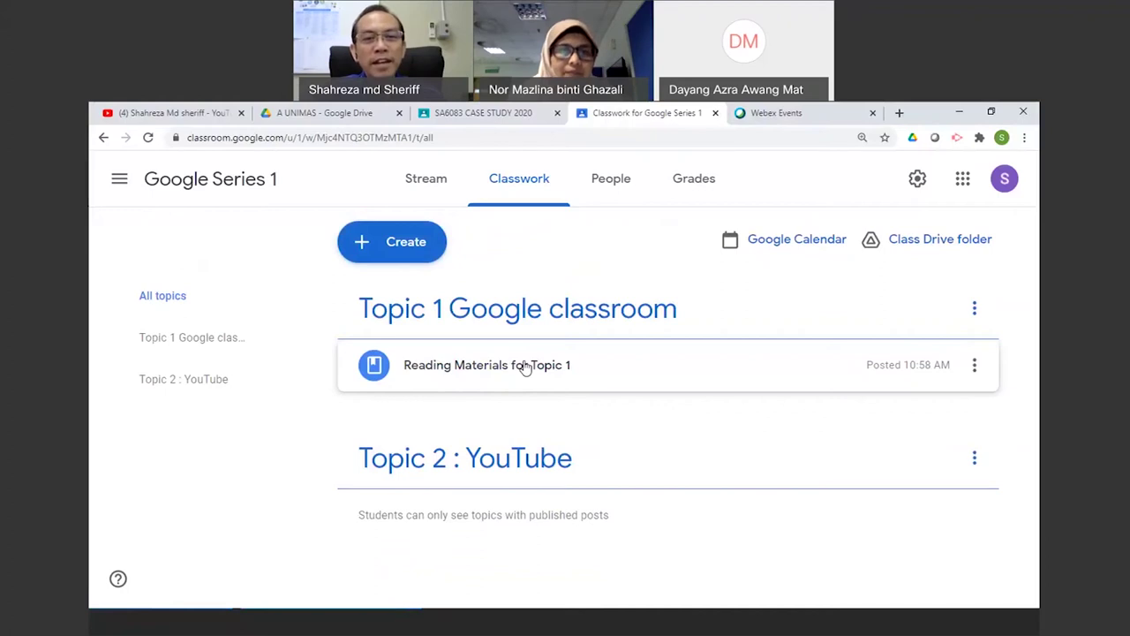
{"action": "left_click_drag", "start_coordinate": [524, 367], "coordinate": [481, 470]}
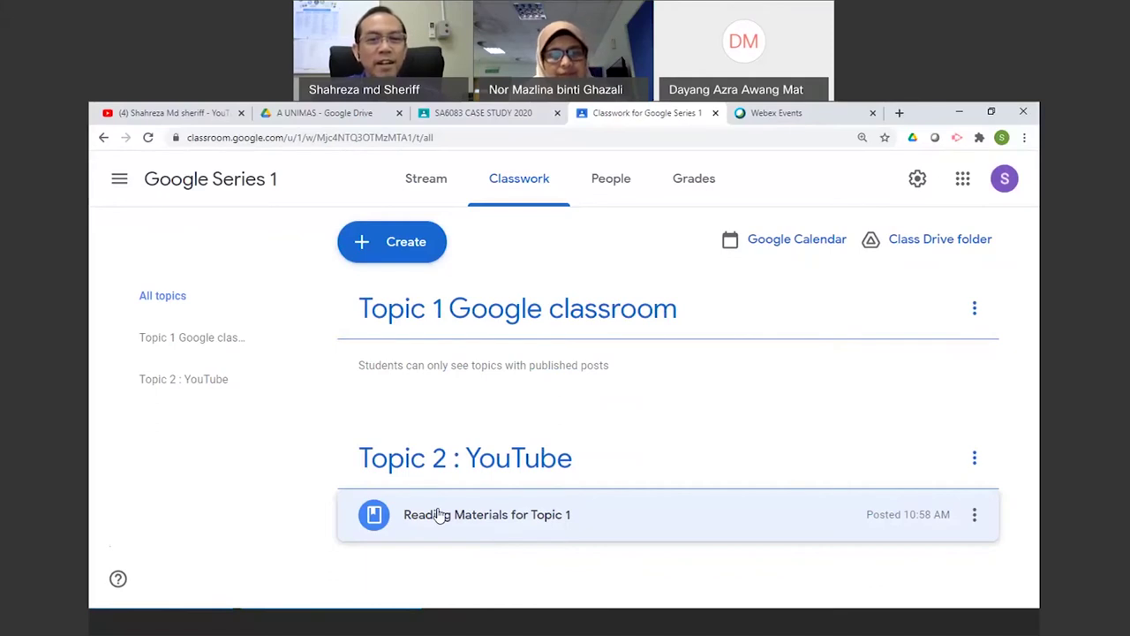
{"action": "left_click_drag", "start_coordinate": [412, 506], "coordinate": [435, 353]}
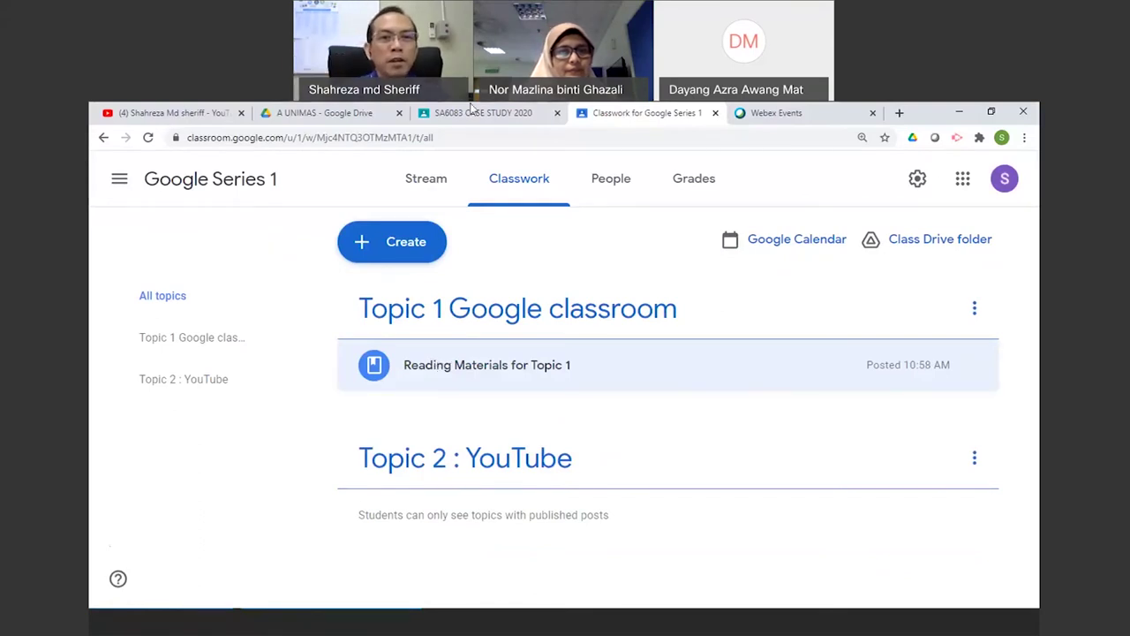
Post the announcement "Welcome to the class" to all students in the class stream and view the posted entry.
{"action": "left_click", "coordinate": [426, 180]}
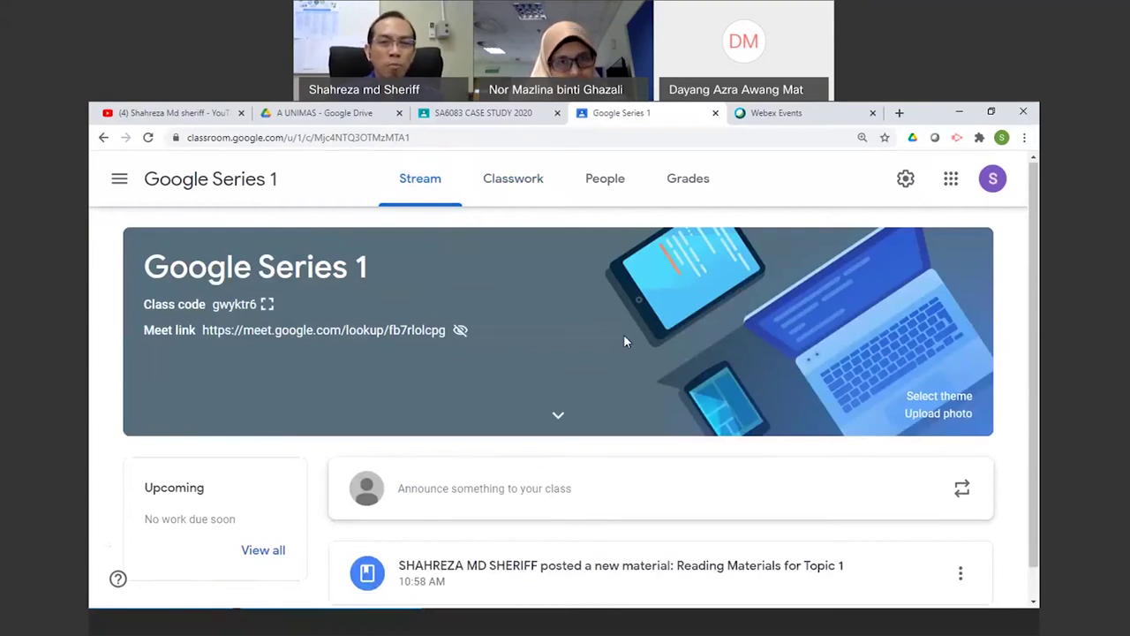
{"action": "scroll", "coordinate": [623, 334], "scroll_direction": "down", "scroll_amount": 1}
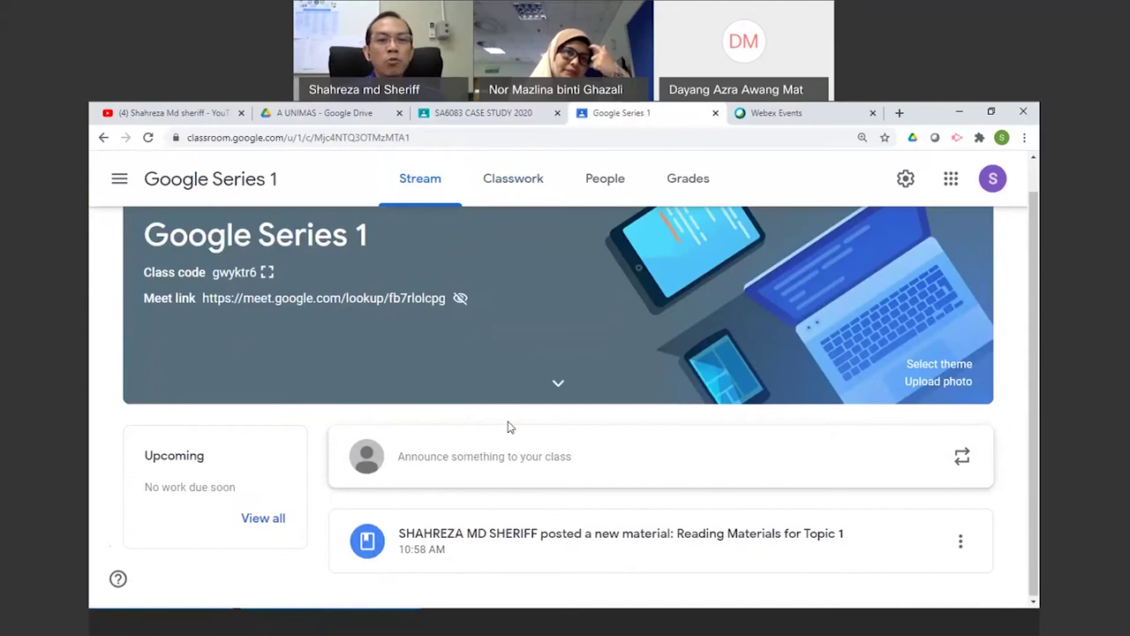
{"action": "left_click", "coordinate": [416, 470]}
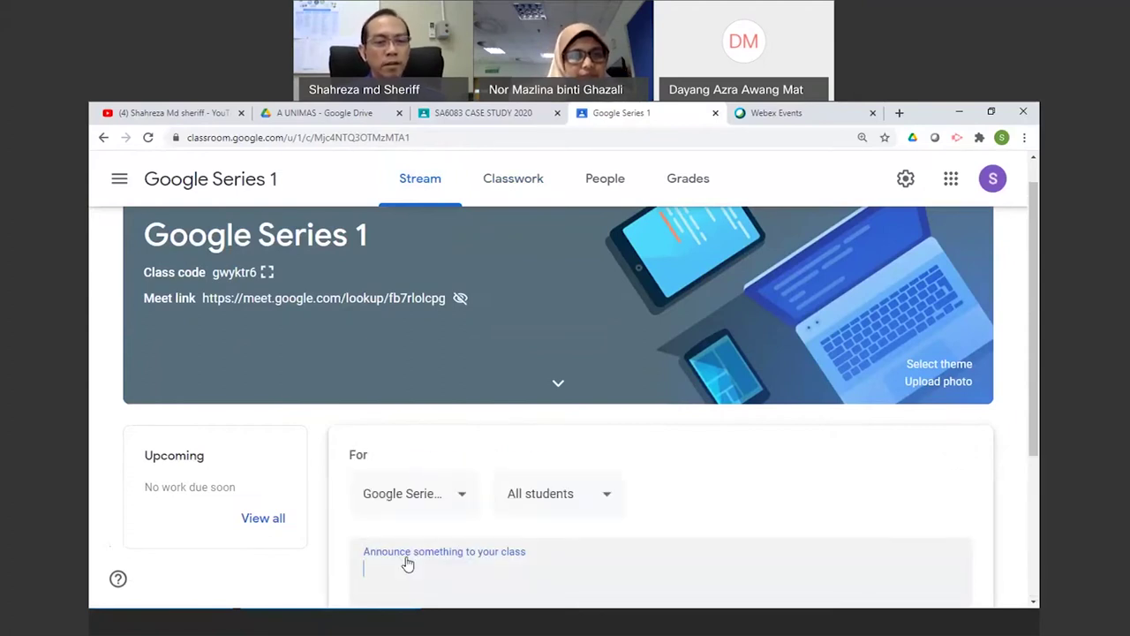
{"action": "type", "text": "Welco"}
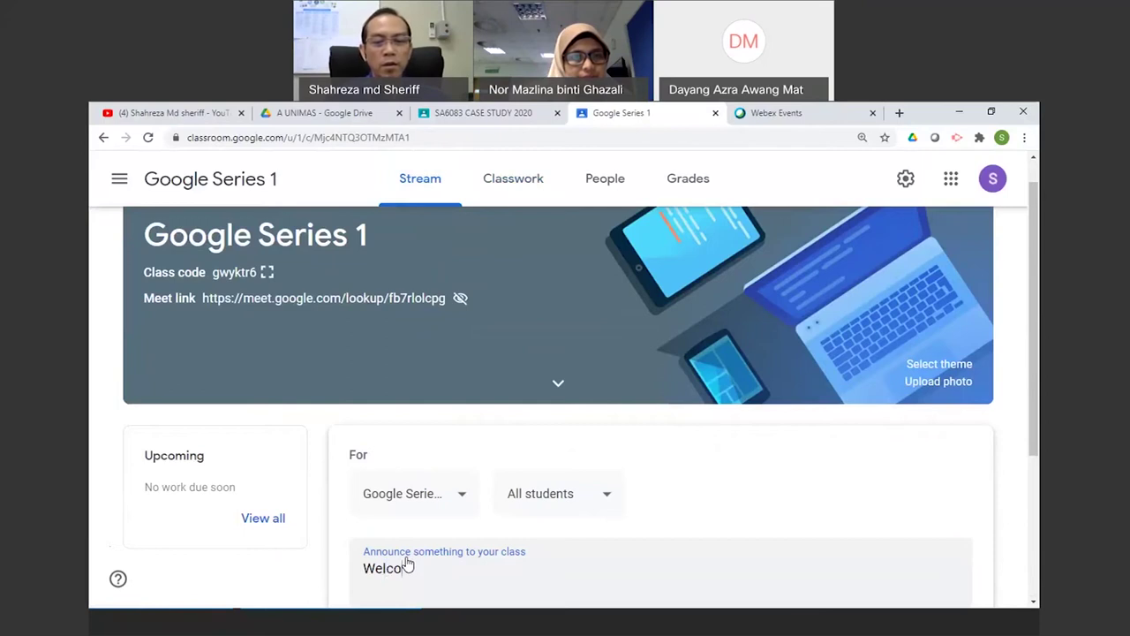
{"action": "type", "text": "me to the class"}
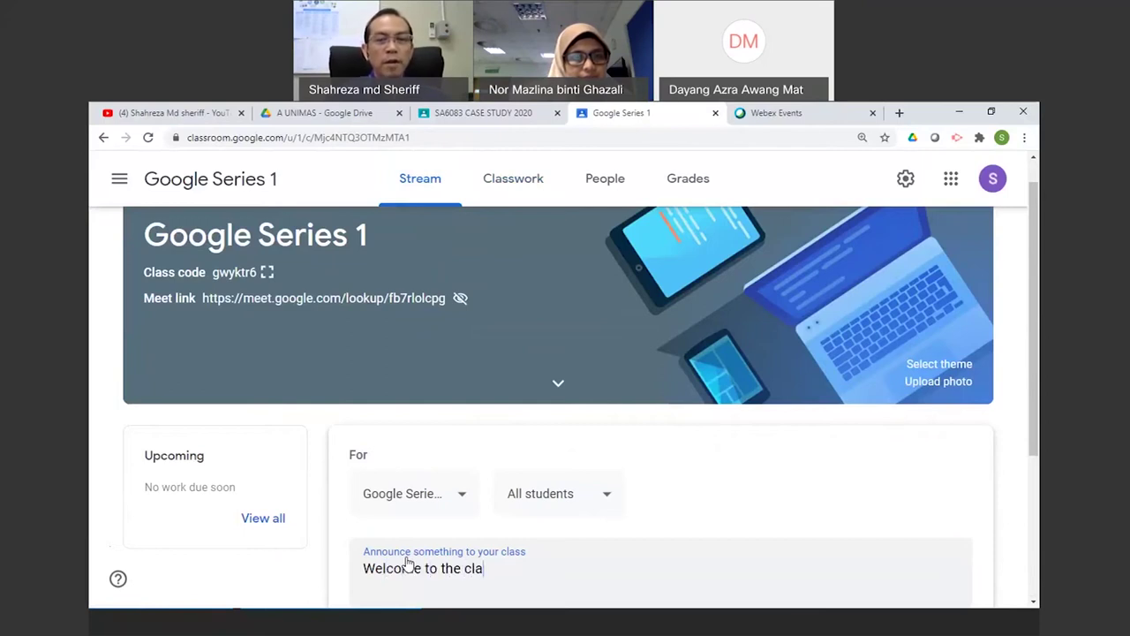
{"action": "scroll", "coordinate": [408, 563], "scroll_direction": "down", "scroll_amount": 1}
{"action": "left_click", "coordinate": [905, 569]}
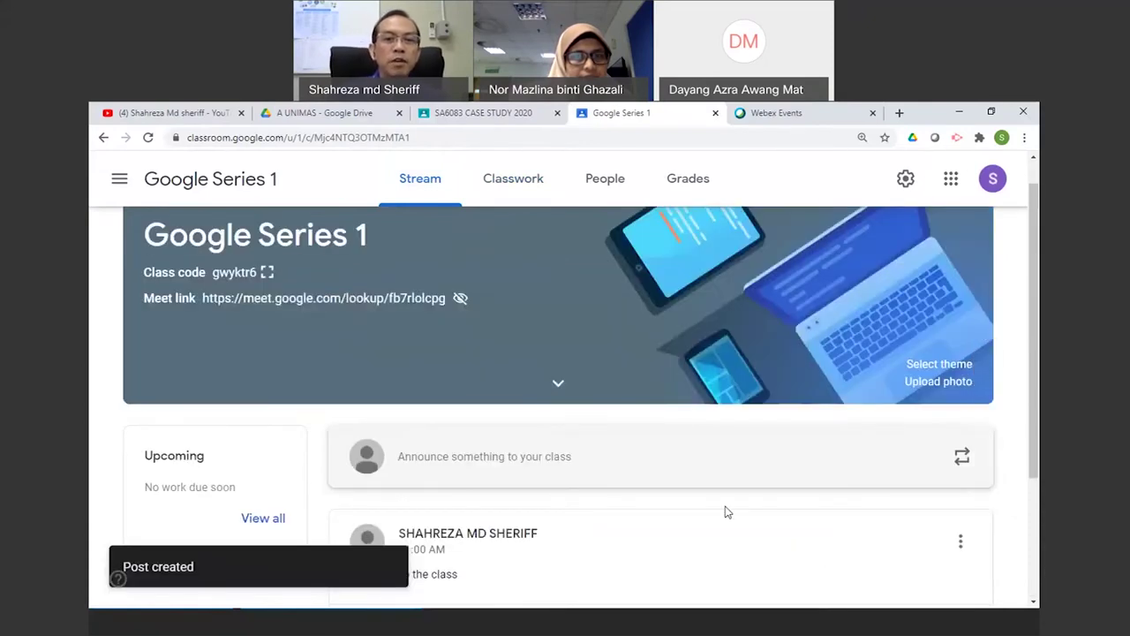
{"action": "scroll", "coordinate": [724, 512], "scroll_direction": "down", "scroll_amount": 1}
{"action": "scroll", "coordinate": [430, 396], "scroll_direction": "down", "scroll_amount": 1}
{"action": "scroll", "coordinate": [430, 395], "scroll_direction": "up", "scroll_amount": 3}
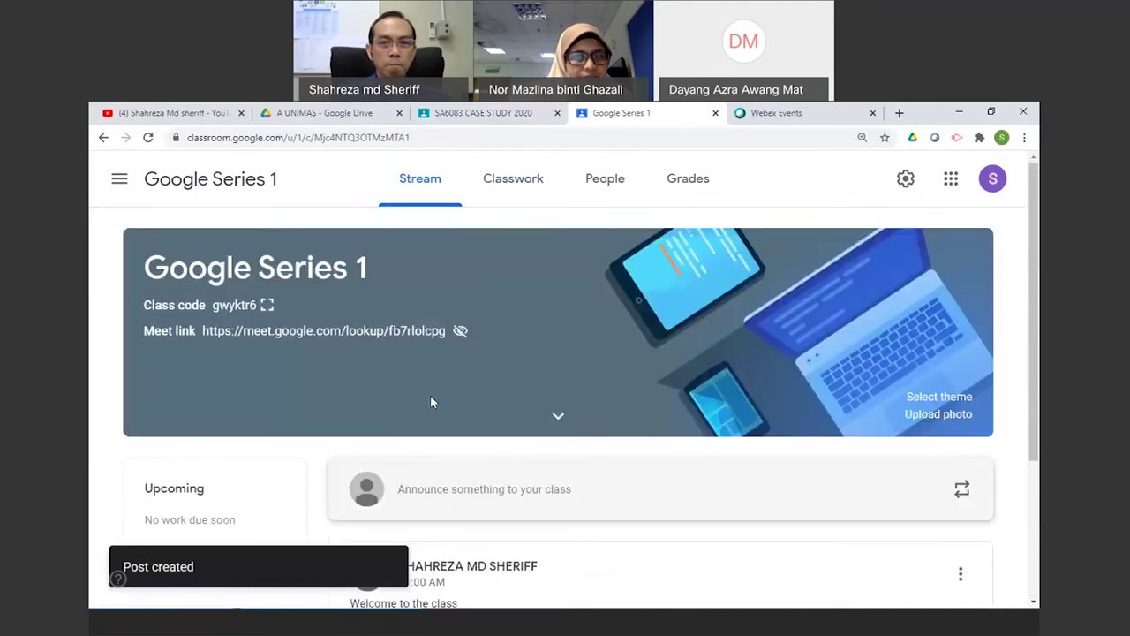
Return to the classwork page with all topics listed, viewing the types of post that can be created.
{"action": "left_click", "coordinate": [510, 194]}
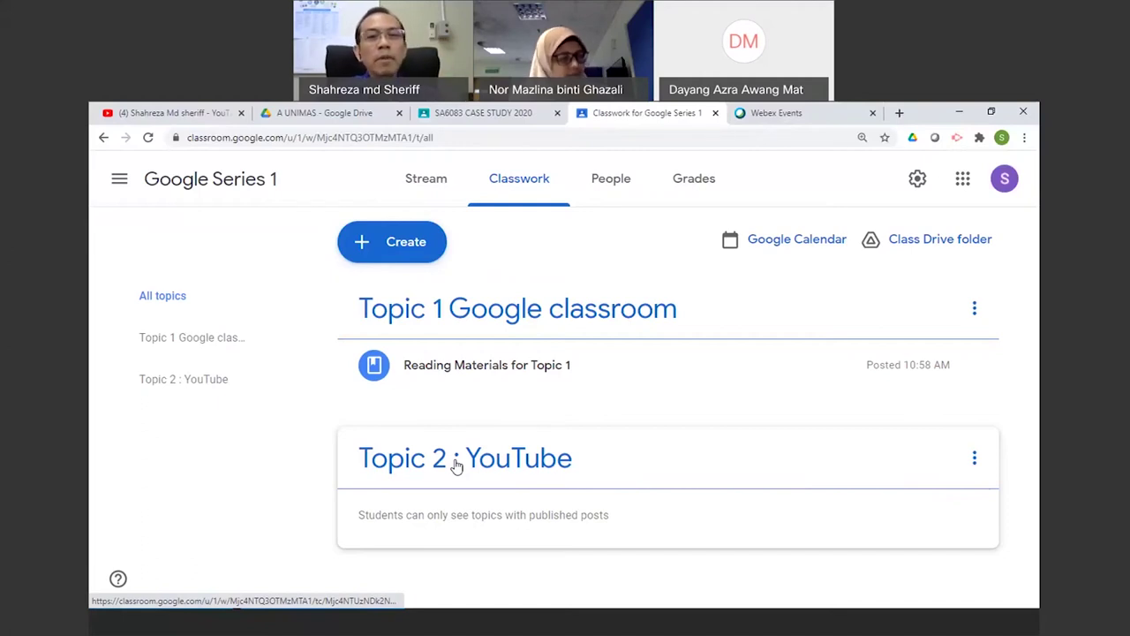
{"action": "left_click", "coordinate": [420, 248]}
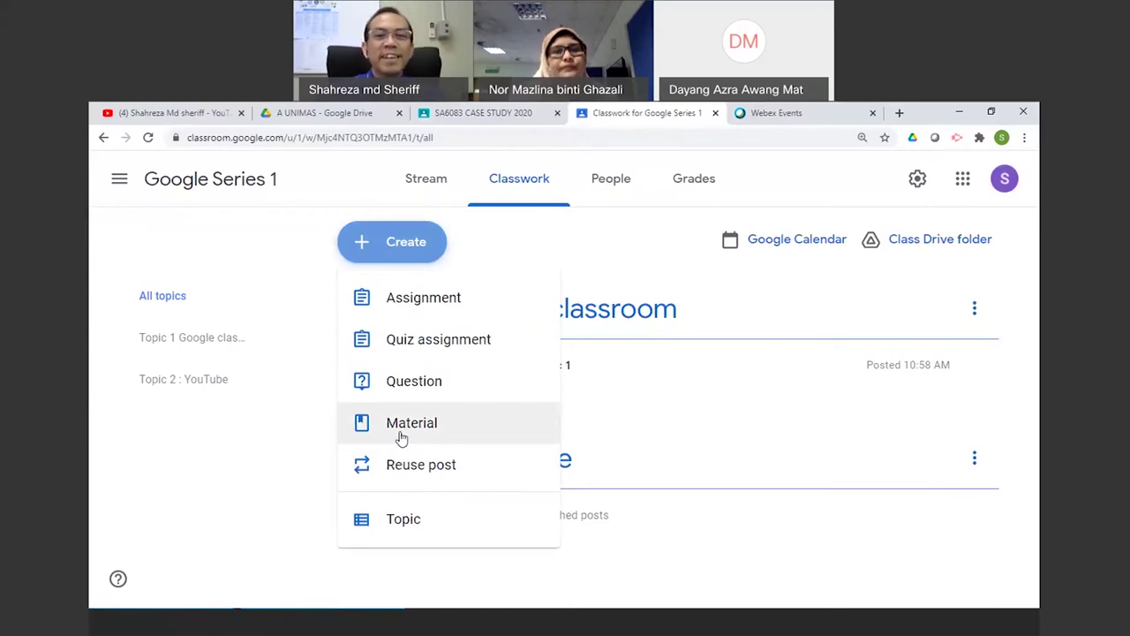
{"action": "left_click", "coordinate": [702, 437]}
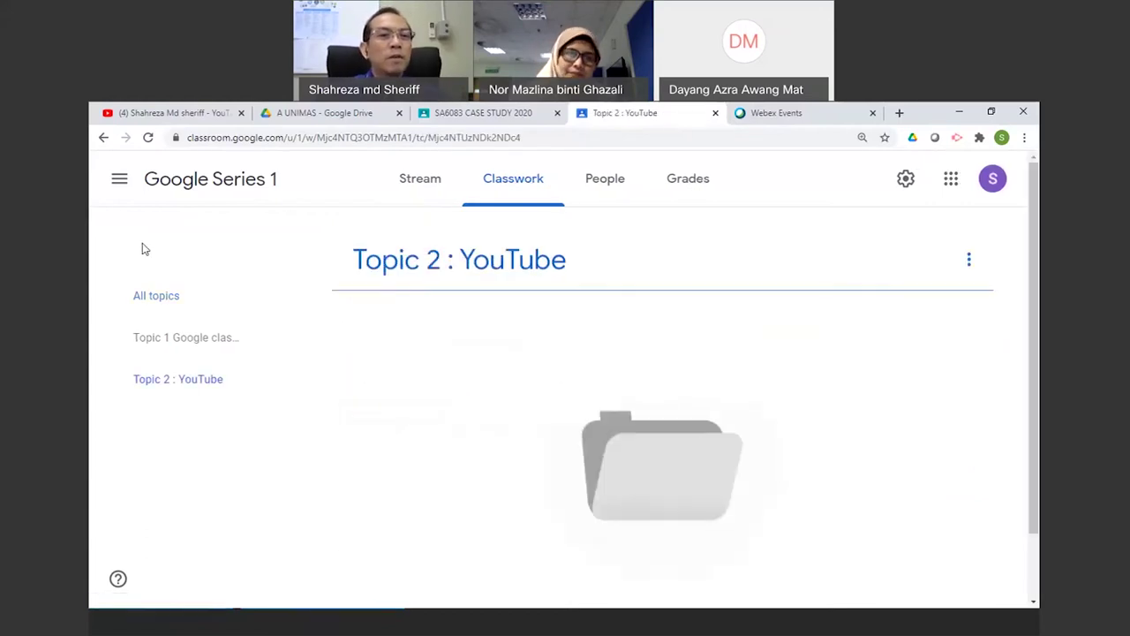
{"action": "left_click", "coordinate": [170, 304]}
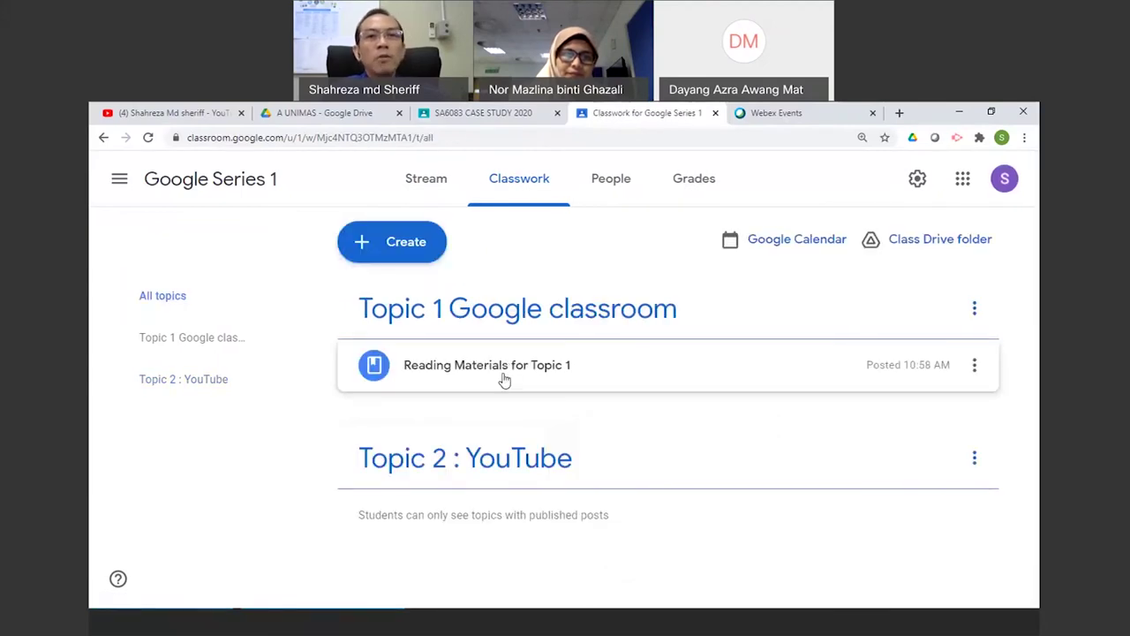
Start a new assignment in the class and file it under "Topic 1 Google classroom".
{"action": "left_click", "coordinate": [422, 246]}
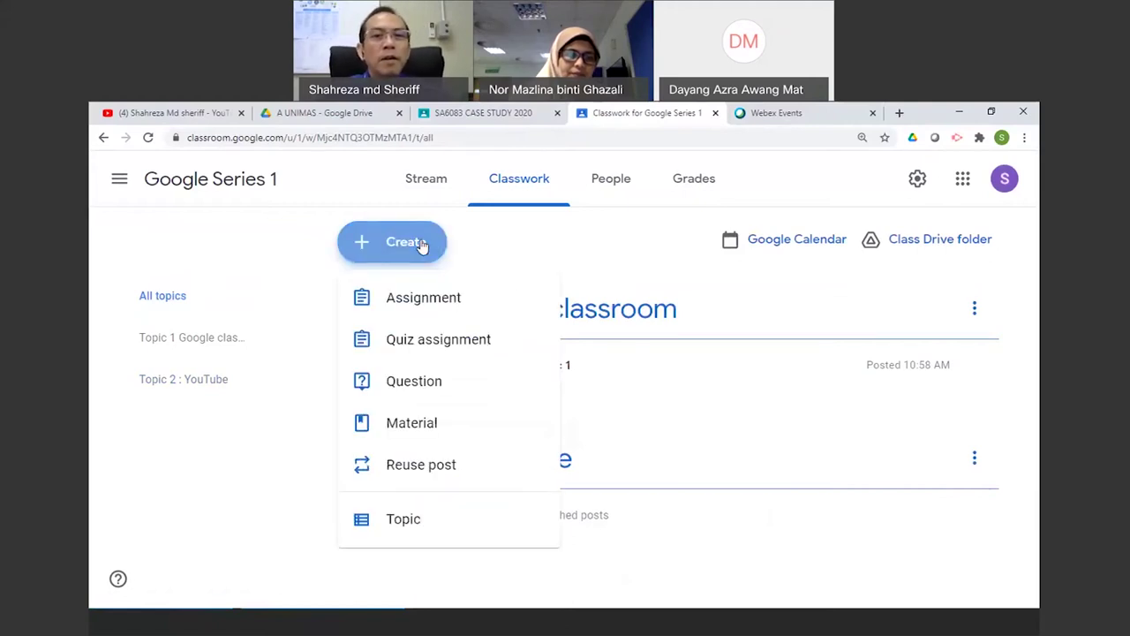
{"action": "left_click", "coordinate": [420, 251]}
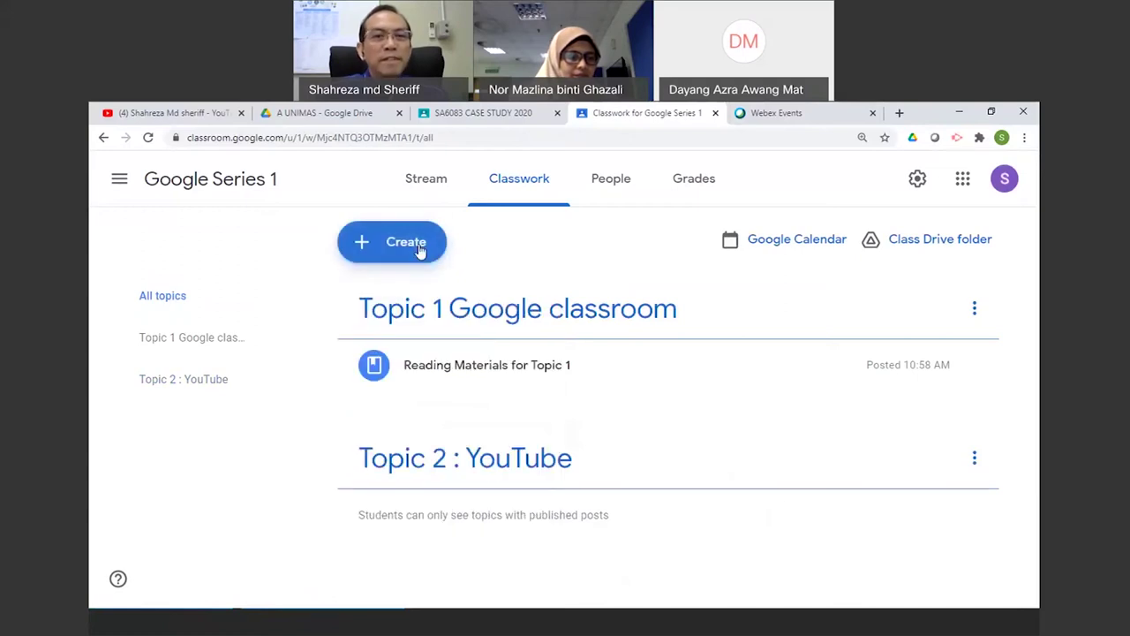
{"action": "left_click", "coordinate": [420, 250]}
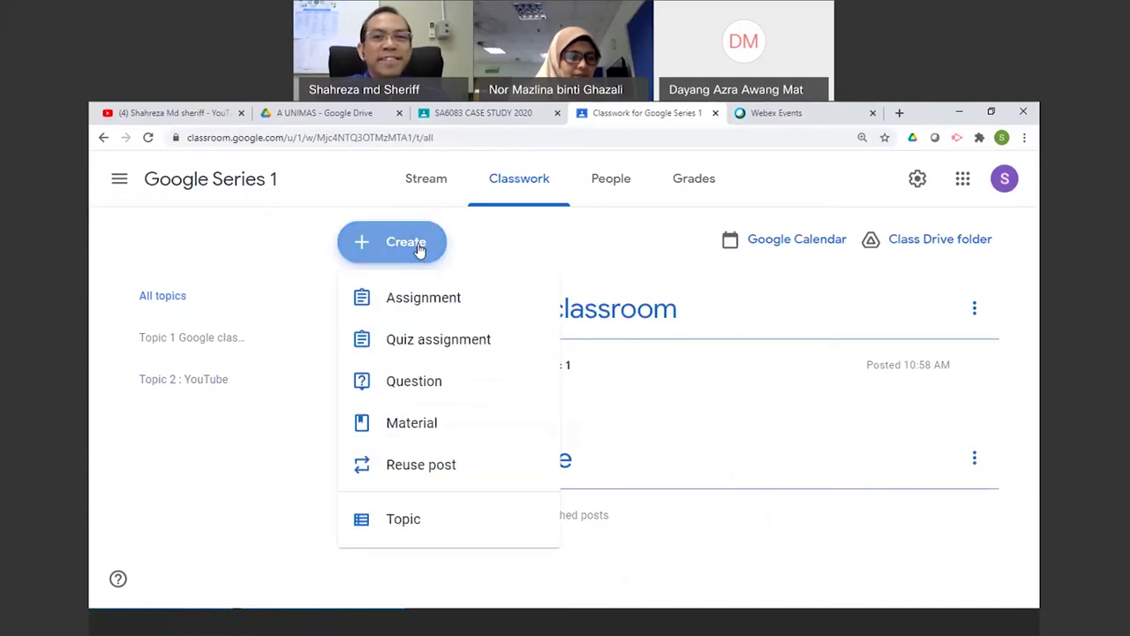
{"action": "left_click", "coordinate": [409, 305]}
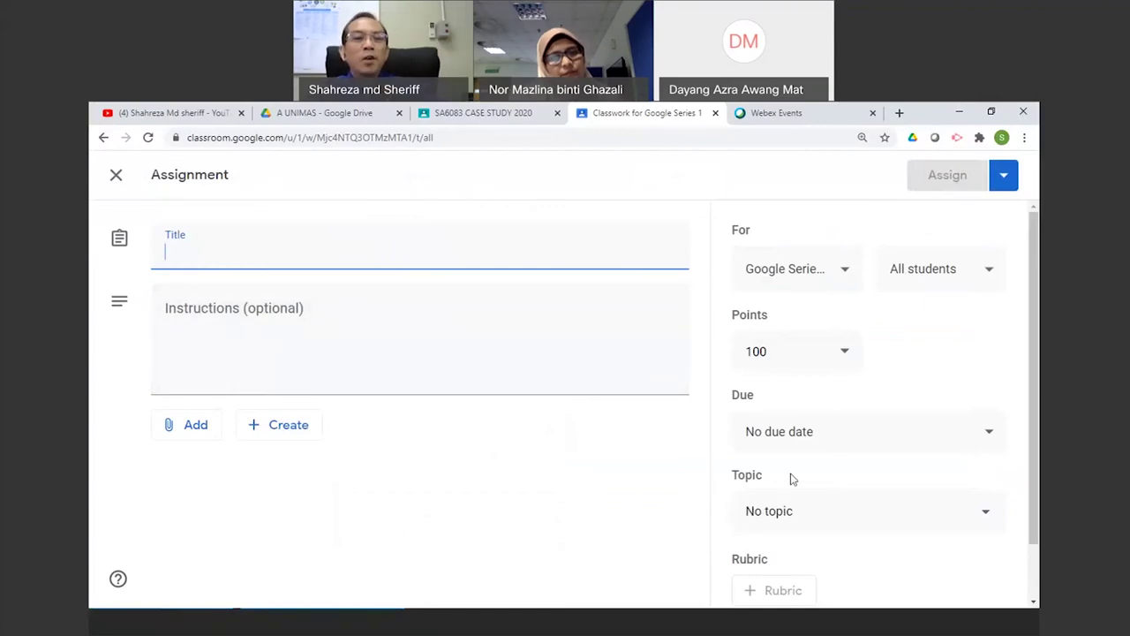
{"action": "left_click", "coordinate": [812, 528]}
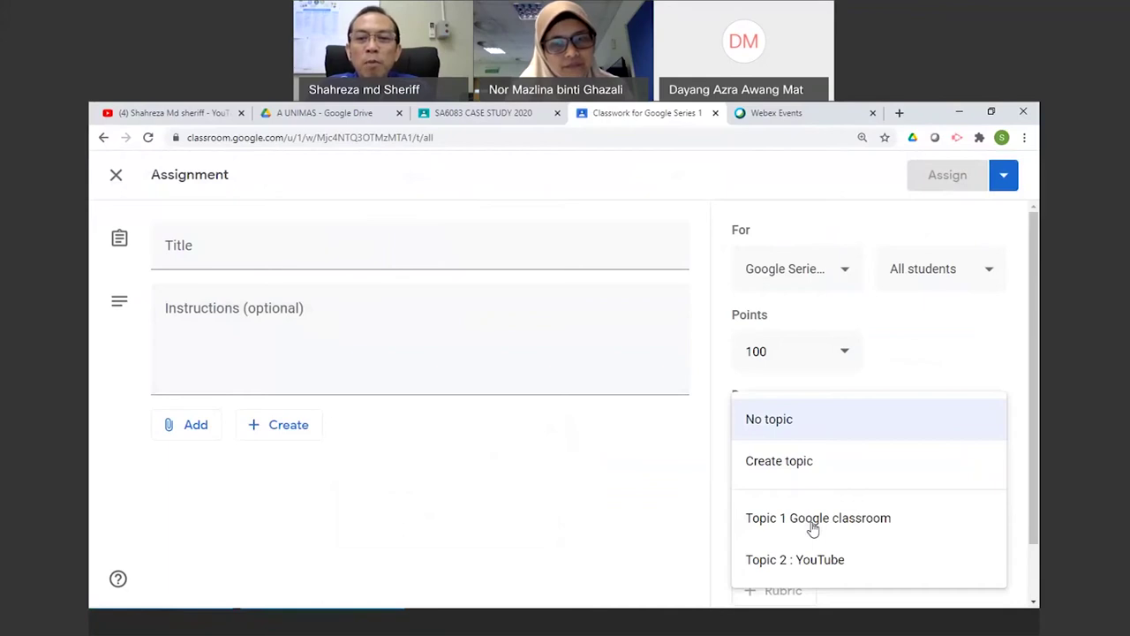
{"action": "left_click", "coordinate": [781, 521]}
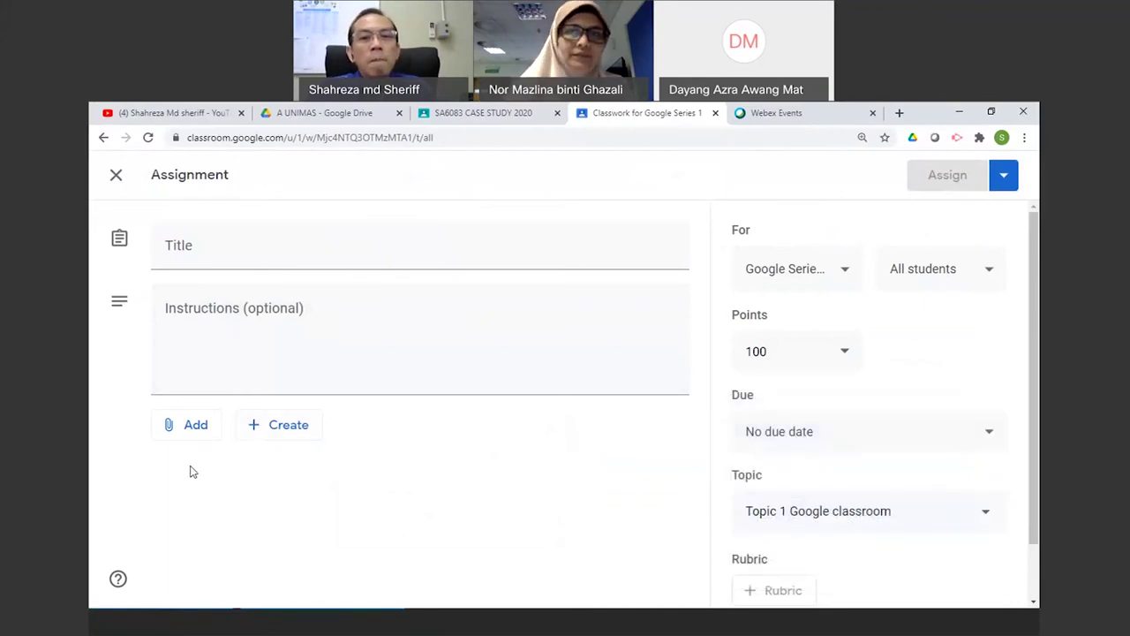
Title the assignment "Task 1 Google apps".
{"action": "left_click", "coordinate": [187, 332]}
{"action": "left_click", "coordinate": [187, 257]}
{"action": "type", "text": "Tas"}
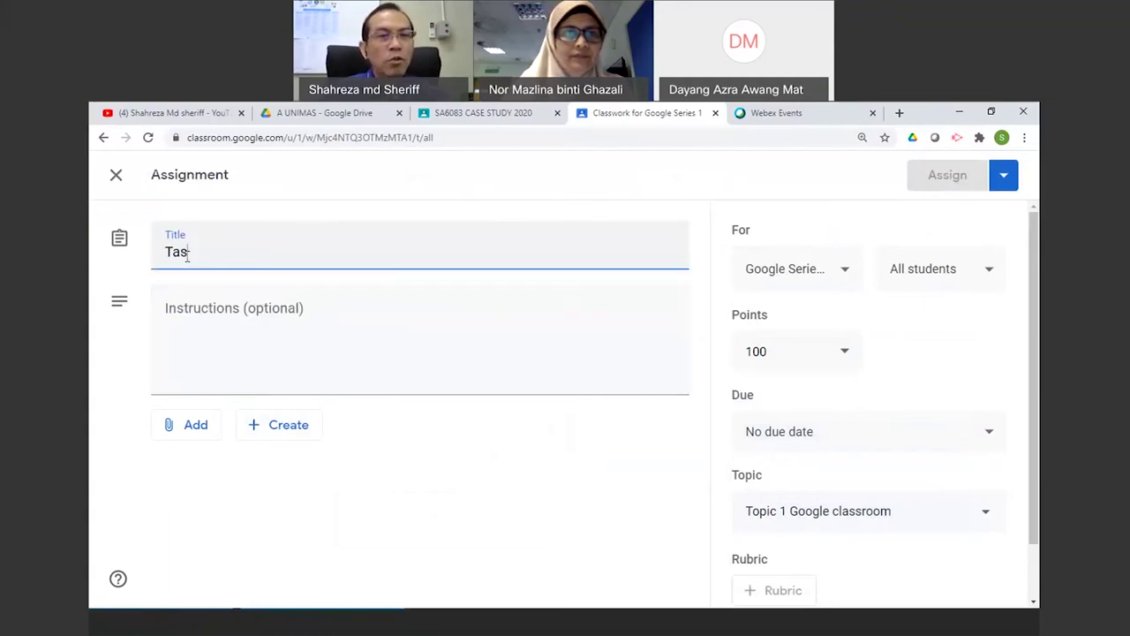
{"action": "type", "text": "k 1 "}
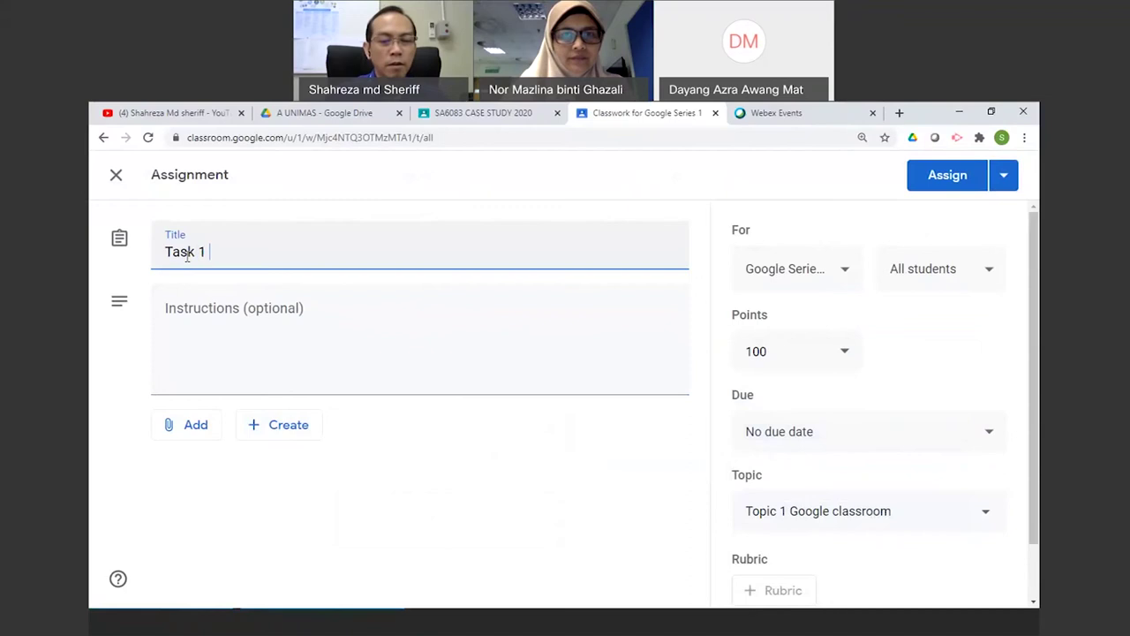
{"action": "type", "text": "Google apps"}
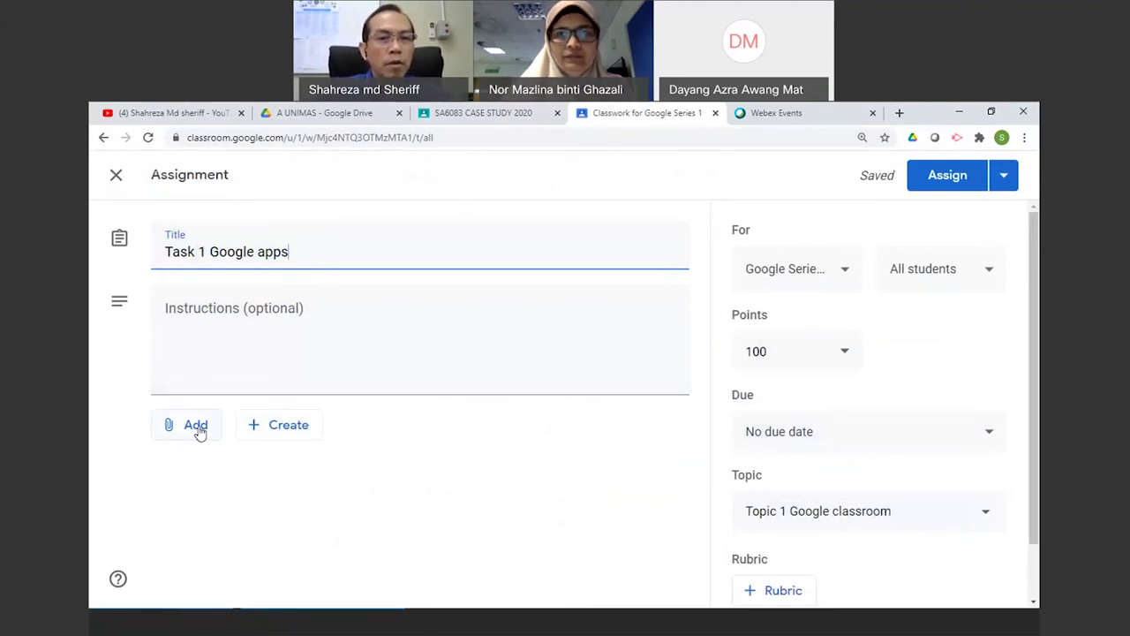
Attach the Google Slides file "Google Tools Series 1 UNIMAS" from the computer's A UNIMAS folder to the assignment.
{"action": "left_click", "coordinate": [196, 426]}
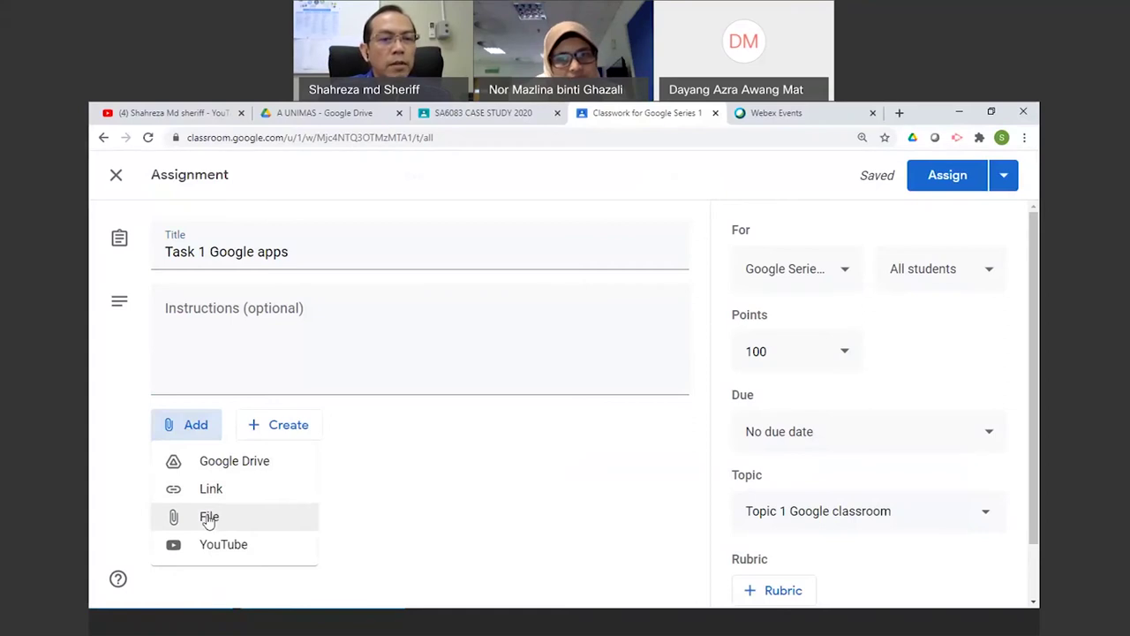
{"action": "left_click", "coordinate": [208, 519]}
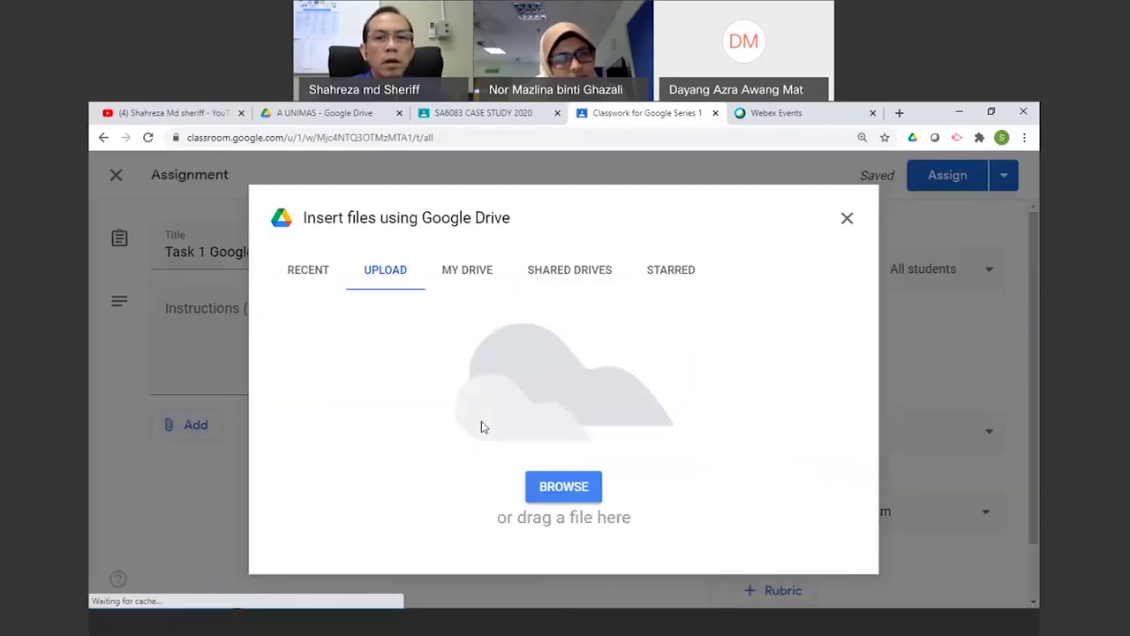
{"action": "left_click", "coordinate": [560, 491]}
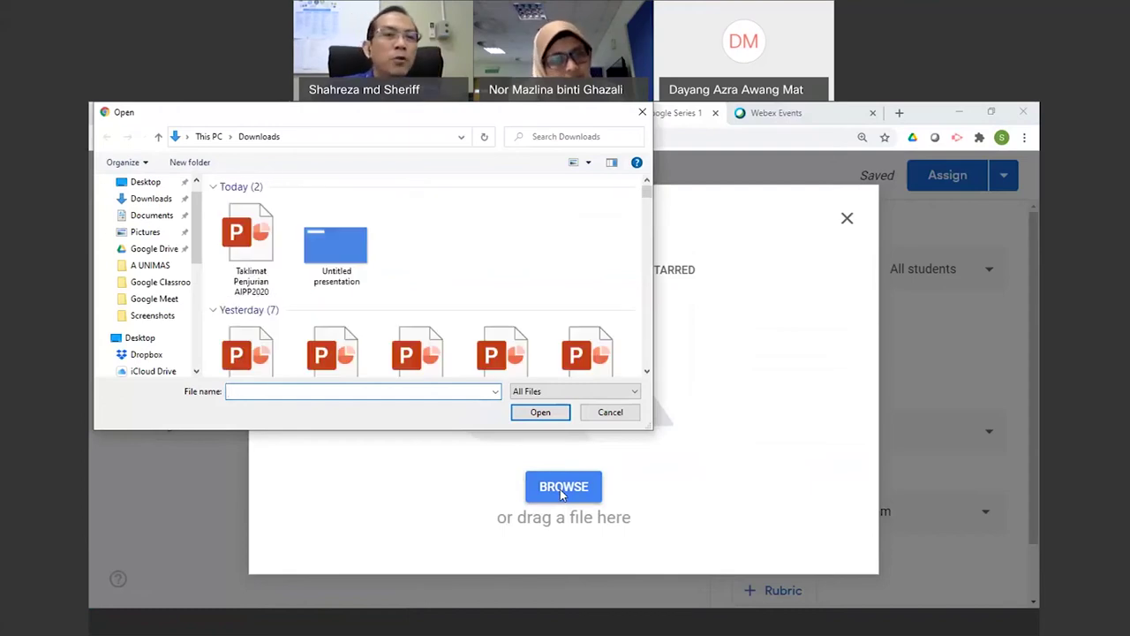
{"action": "left_click", "coordinate": [164, 268]}
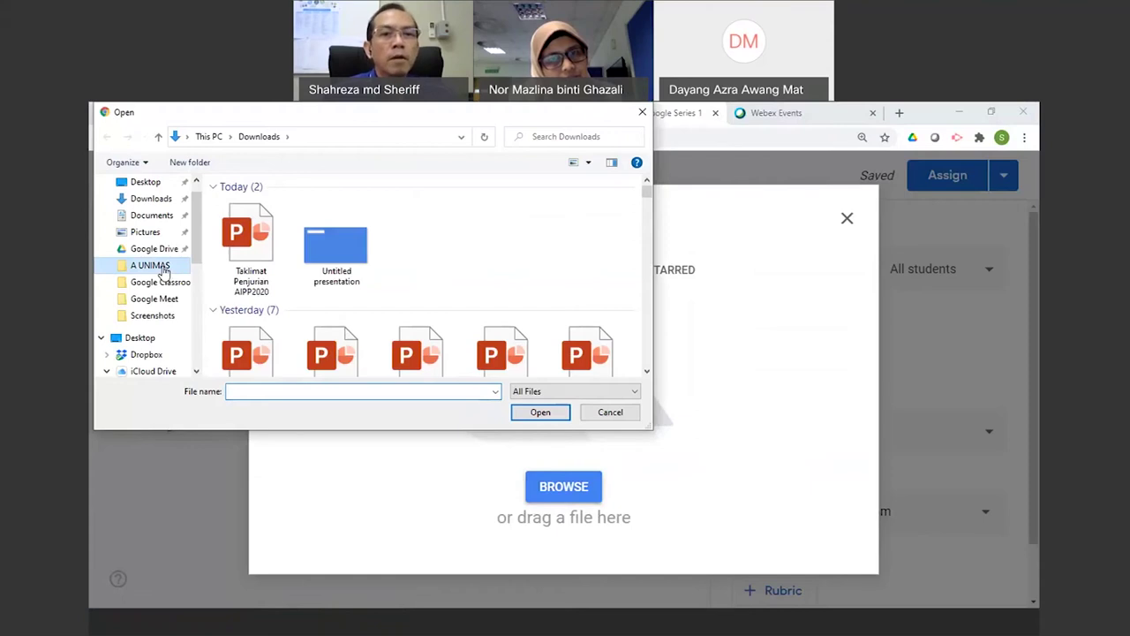
{"action": "scroll", "coordinate": [468, 271], "scroll_direction": "down", "scroll_amount": 3}
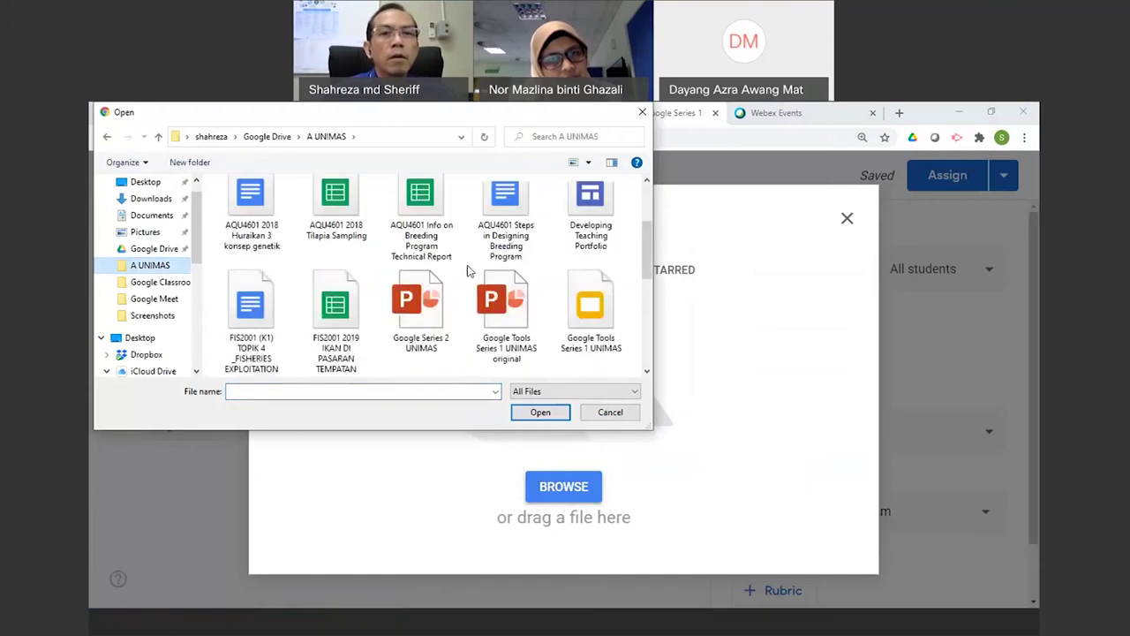
{"action": "left_click", "coordinate": [590, 302]}
{"action": "left_click", "coordinate": [547, 413]}
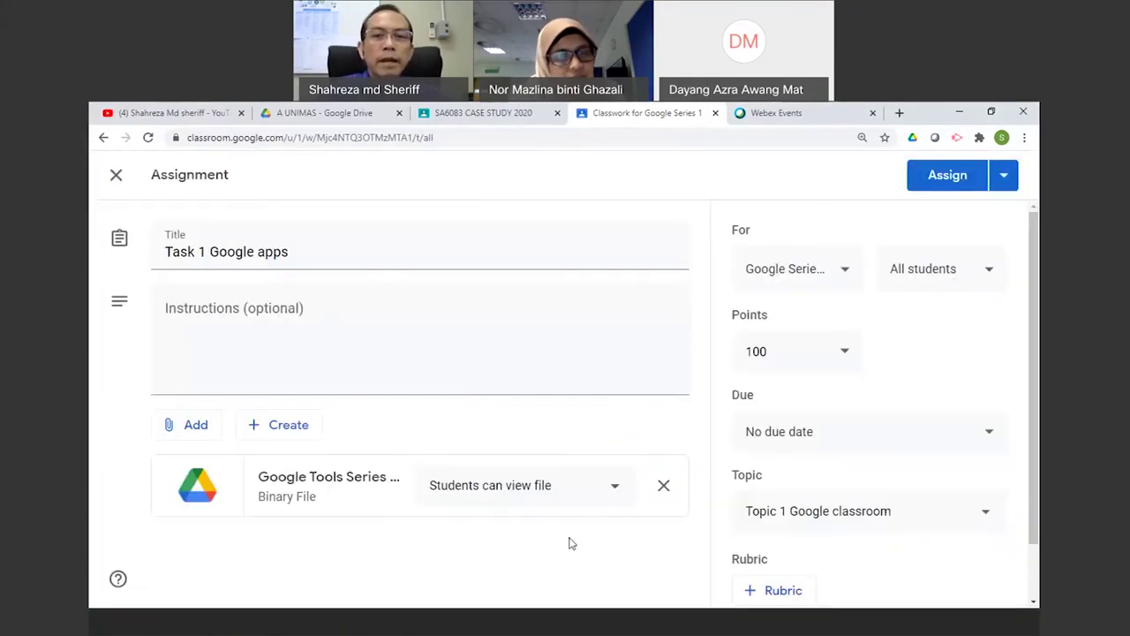
Set the attached file's student access to "Make a copy for each student".
{"action": "left_click", "coordinate": [616, 491]}
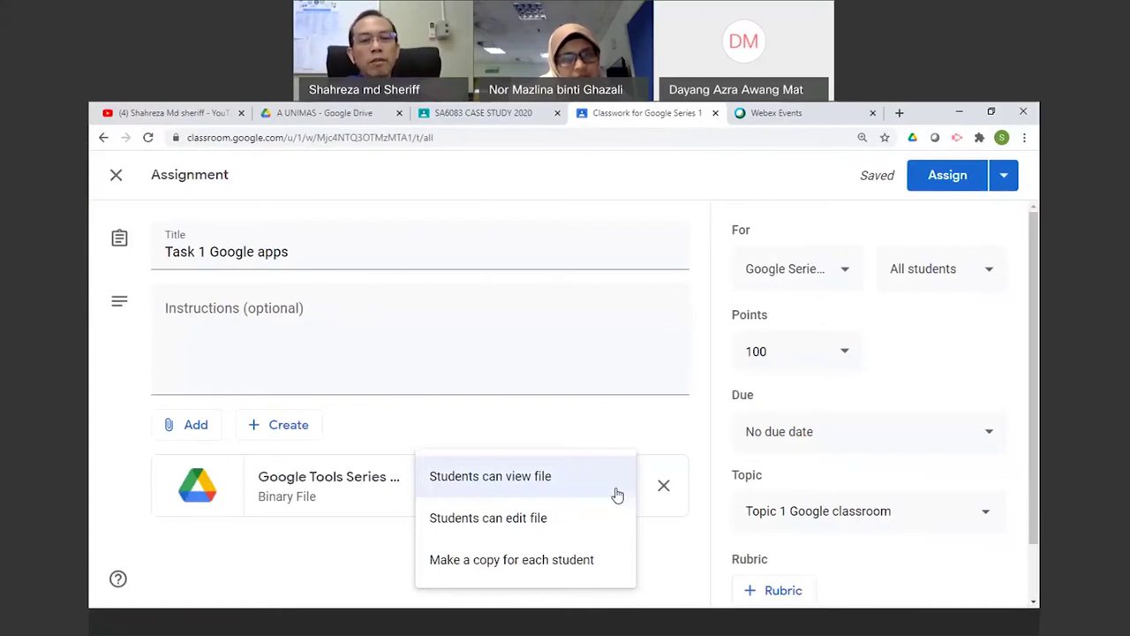
{"action": "left_click", "coordinate": [552, 566]}
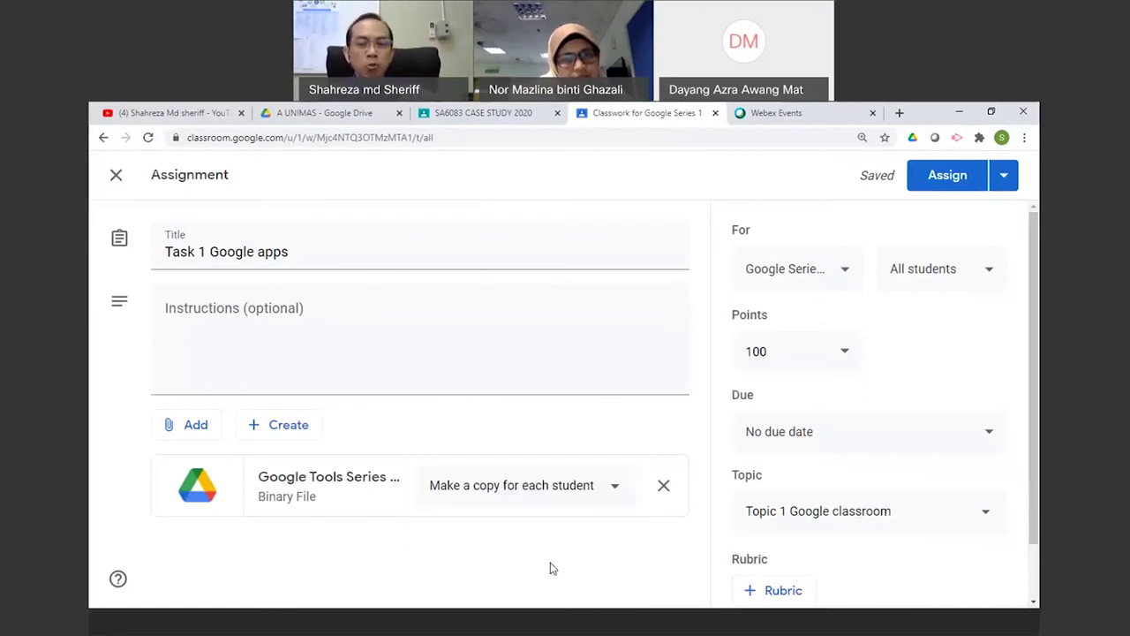
{"action": "left_click", "coordinate": [613, 489]}
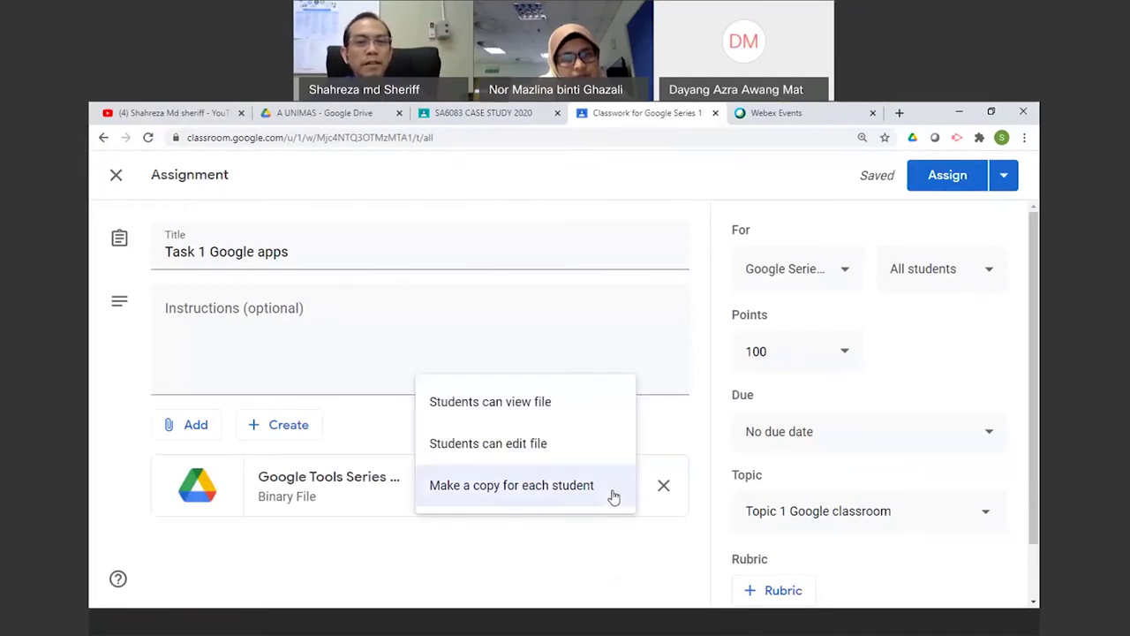
{"action": "left_click", "coordinate": [590, 553]}
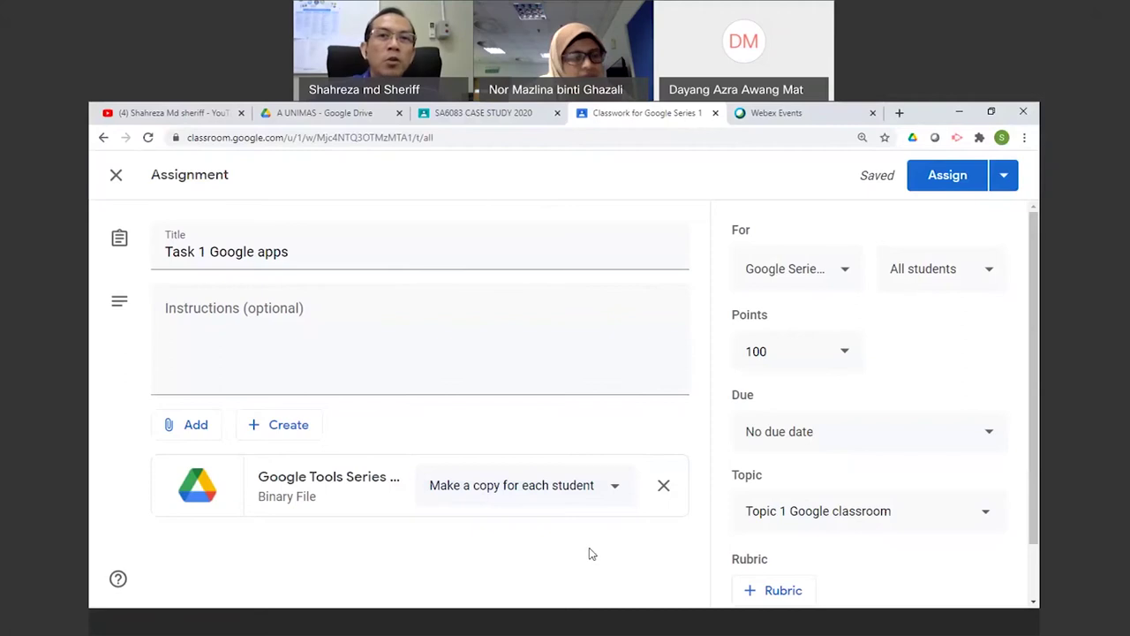
View the file types that can be created for the assignment, and assign "Task 1 Google apps" to all students.
{"action": "left_click", "coordinate": [292, 432]}
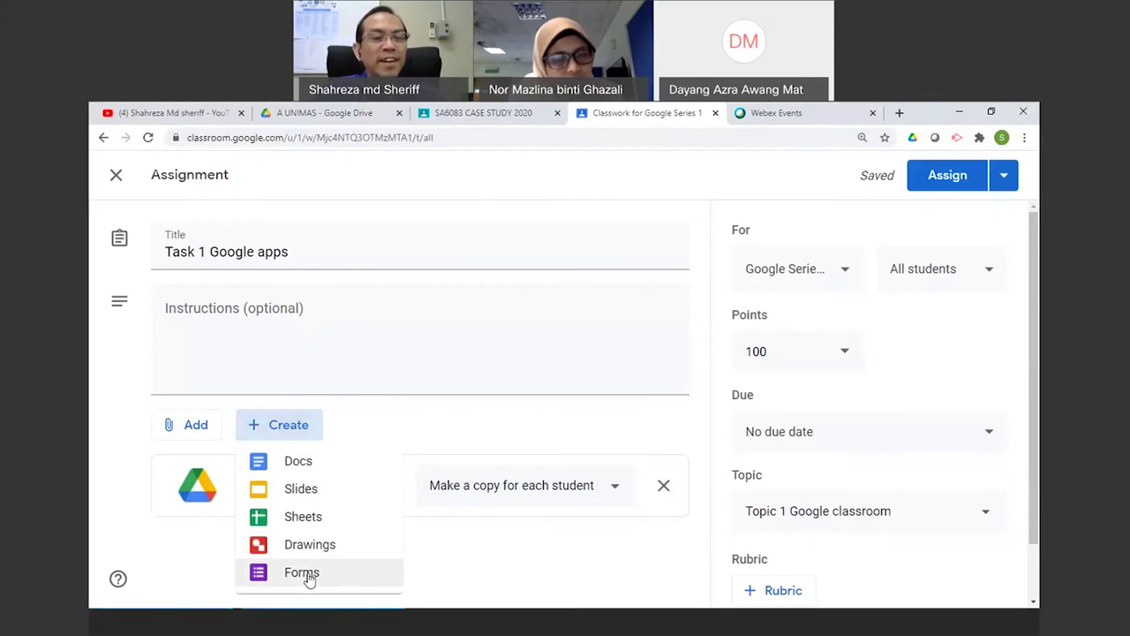
{"action": "left_click", "coordinate": [416, 566]}
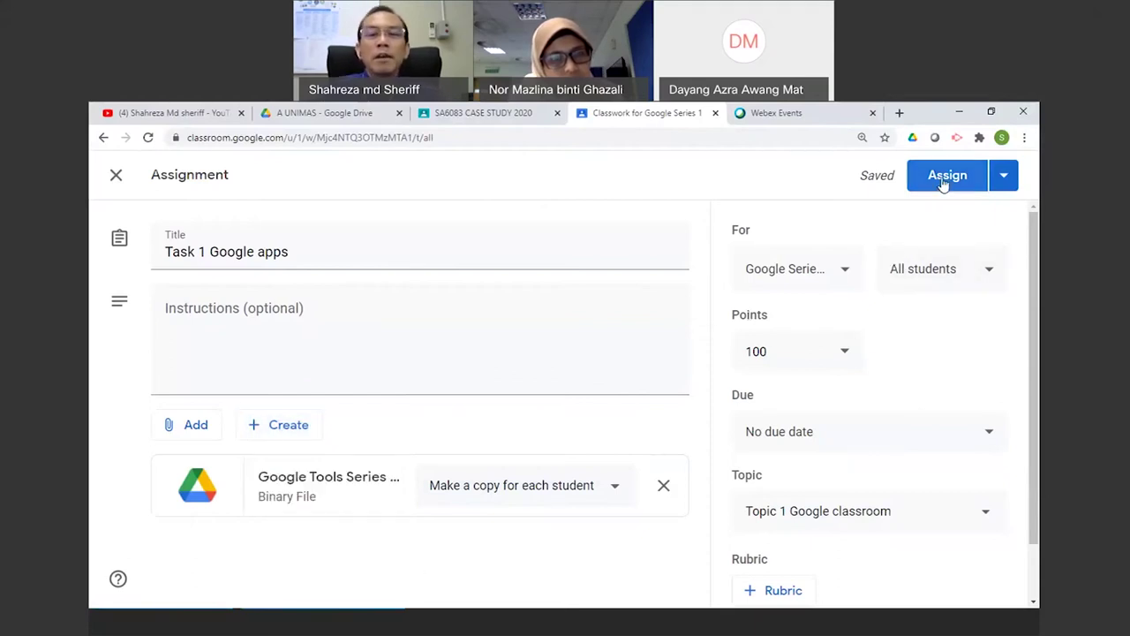
{"action": "left_click", "coordinate": [1003, 180]}
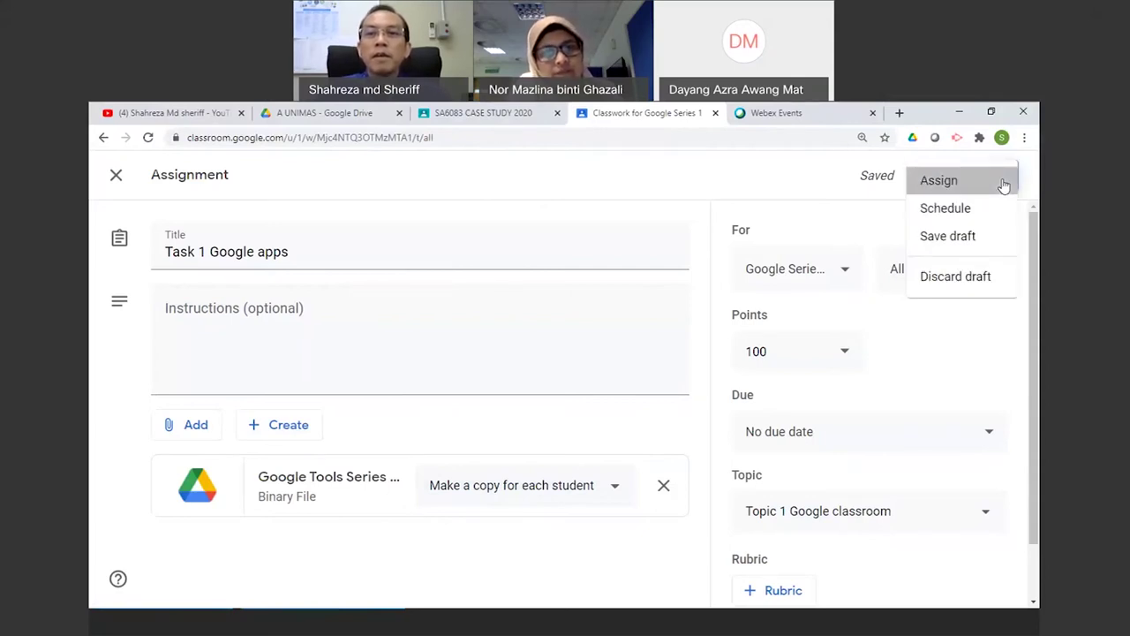
{"action": "left_click", "coordinate": [1002, 183]}
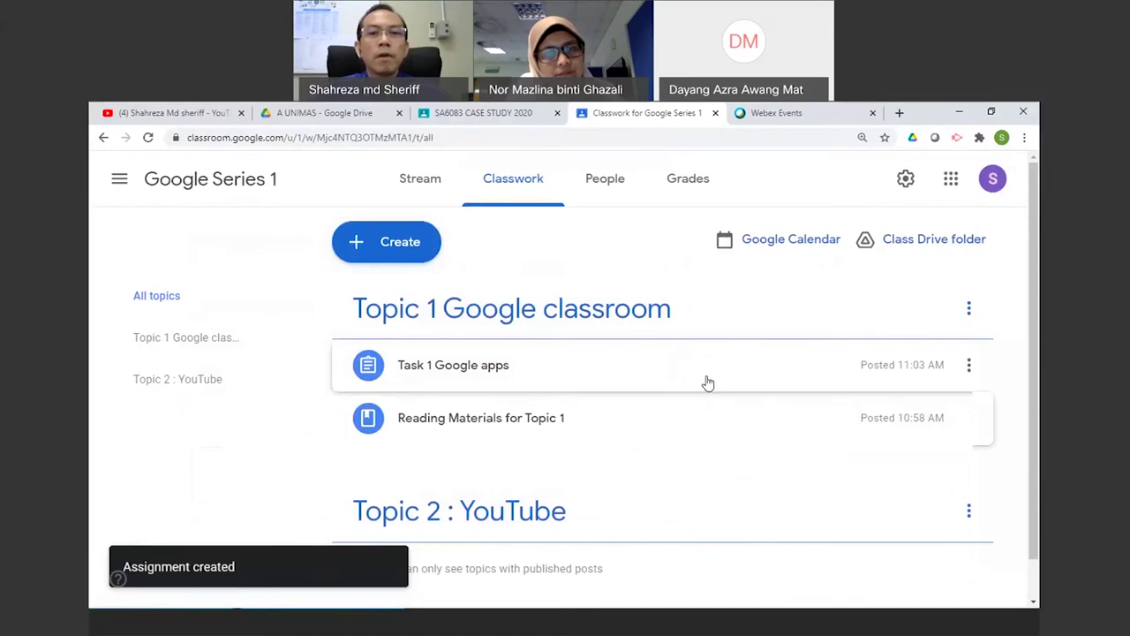
Reopen the posted "Task 1 Google apps" assignment for editing and set its points to Ungraded.
{"action": "left_click", "coordinate": [967, 367]}
{"action": "left_click", "coordinate": [908, 406]}
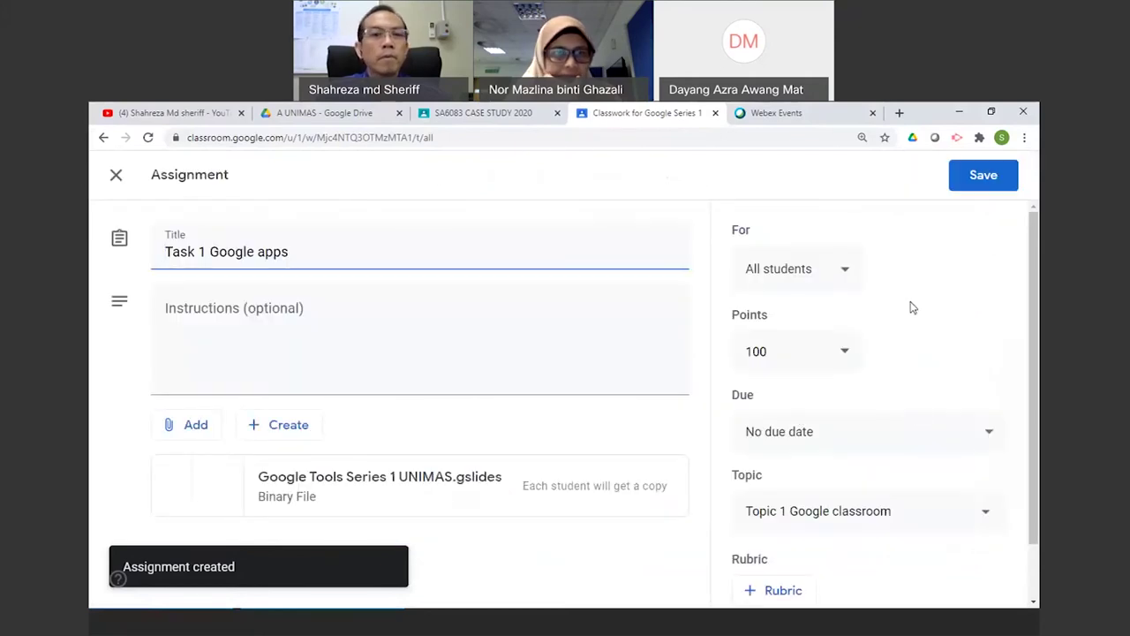
{"action": "left_click", "coordinate": [846, 355]}
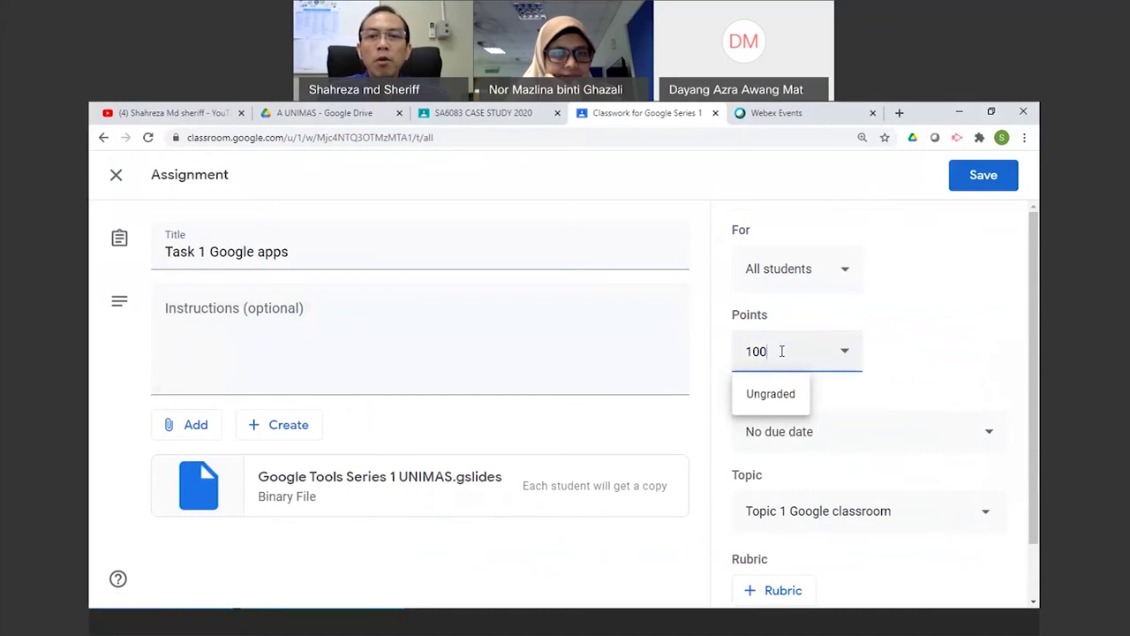
{"action": "left_click", "coordinate": [770, 395]}
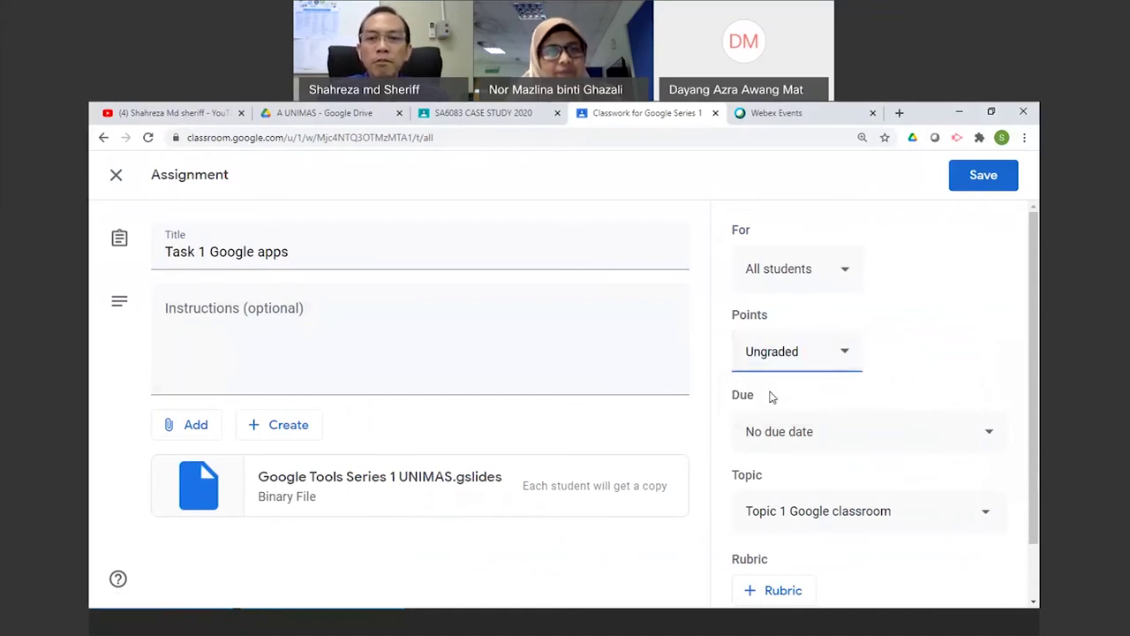
Set the "Task 1 Google apps" assignment's due date to Feb 21, 2021 at 11:59 PM.
{"action": "scroll", "coordinate": [797, 432], "scroll_direction": "down", "scroll_amount": 2}
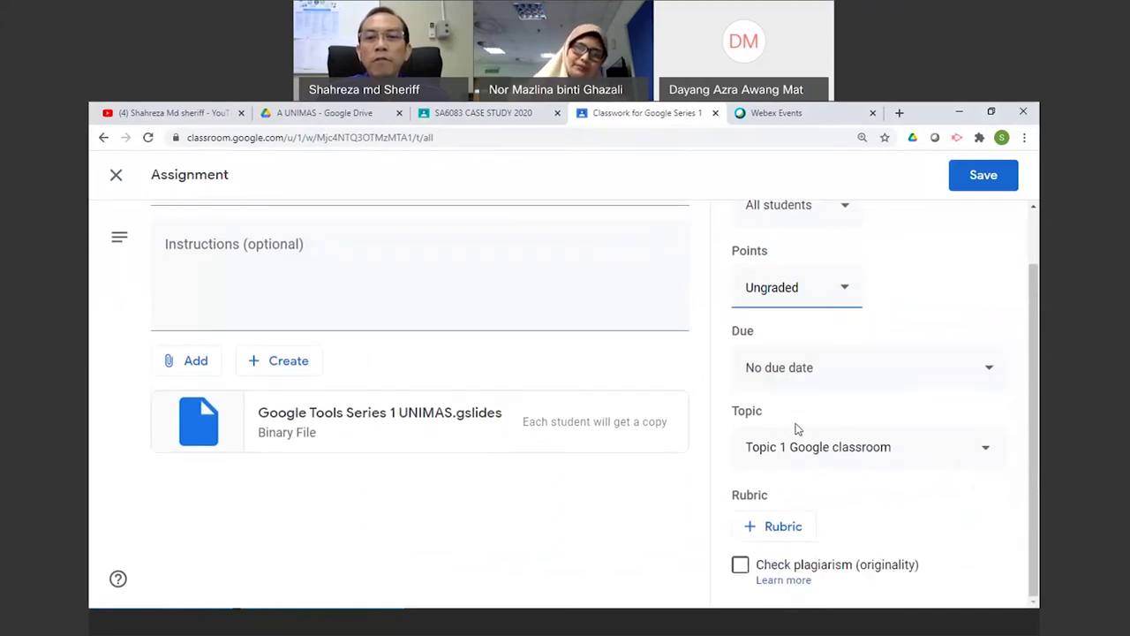
{"action": "left_click", "coordinate": [797, 372]}
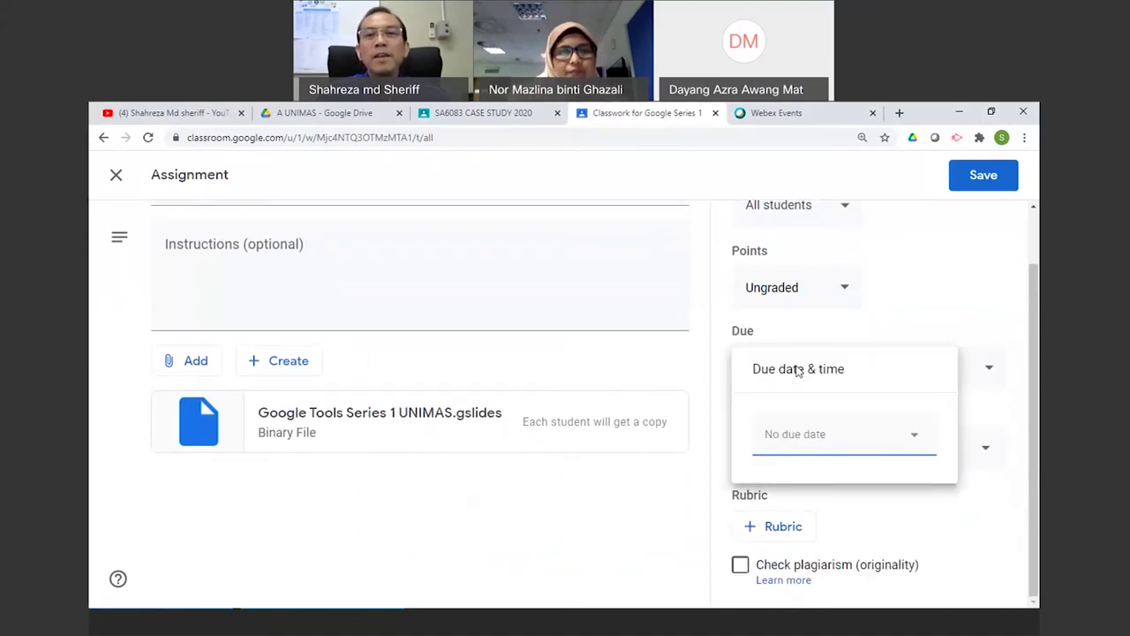
{"action": "left_click", "coordinate": [918, 440]}
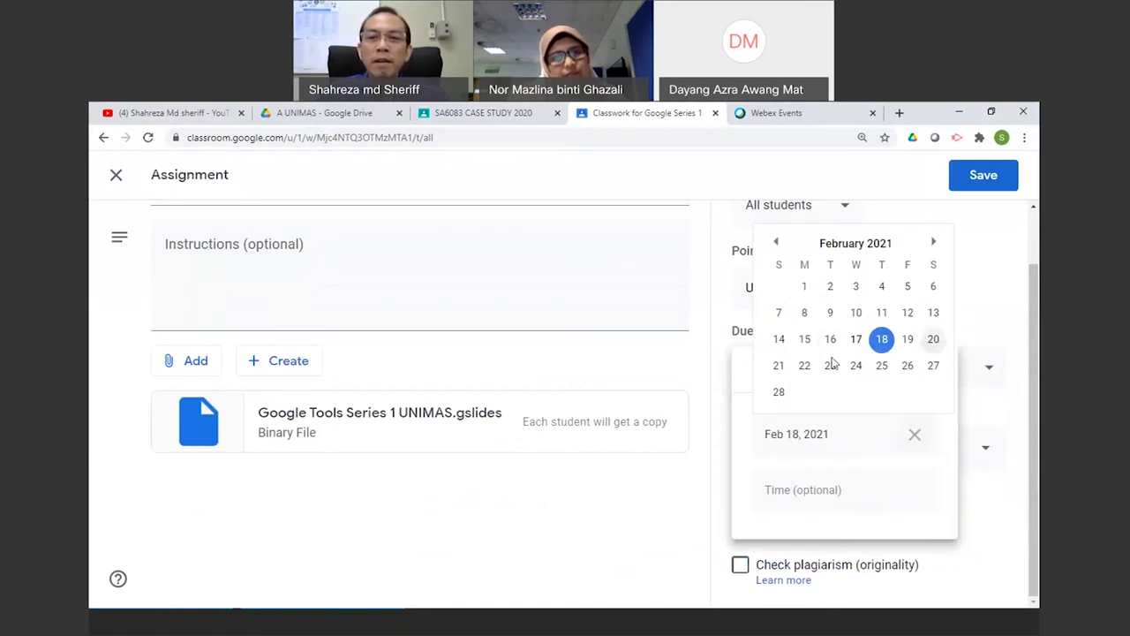
{"action": "left_click", "coordinate": [778, 365]}
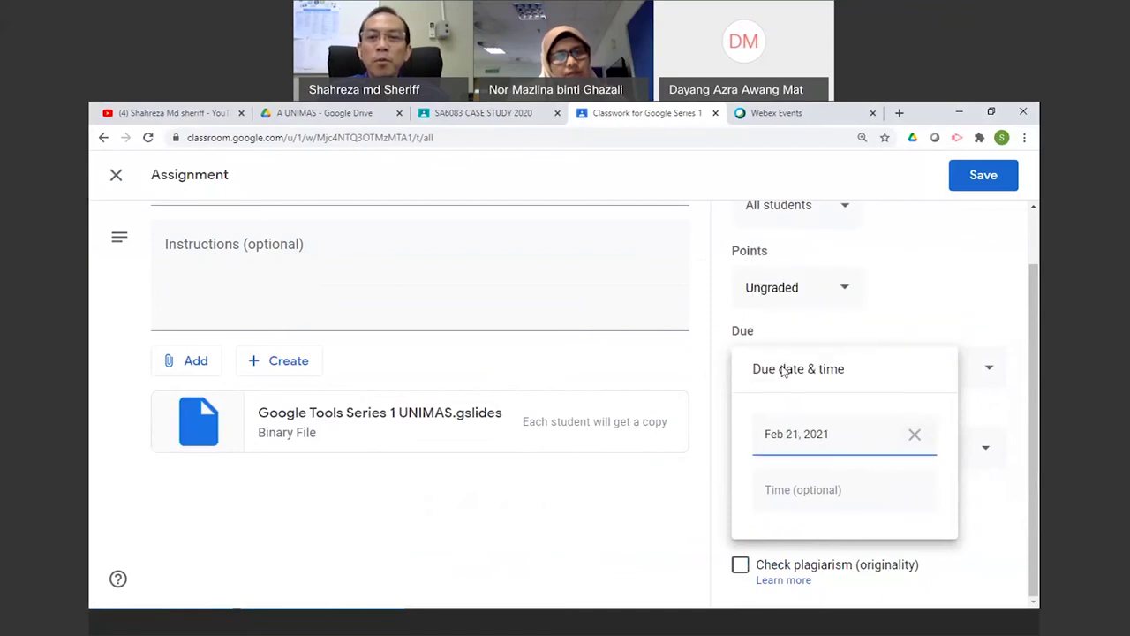
{"action": "left_click", "coordinate": [798, 482]}
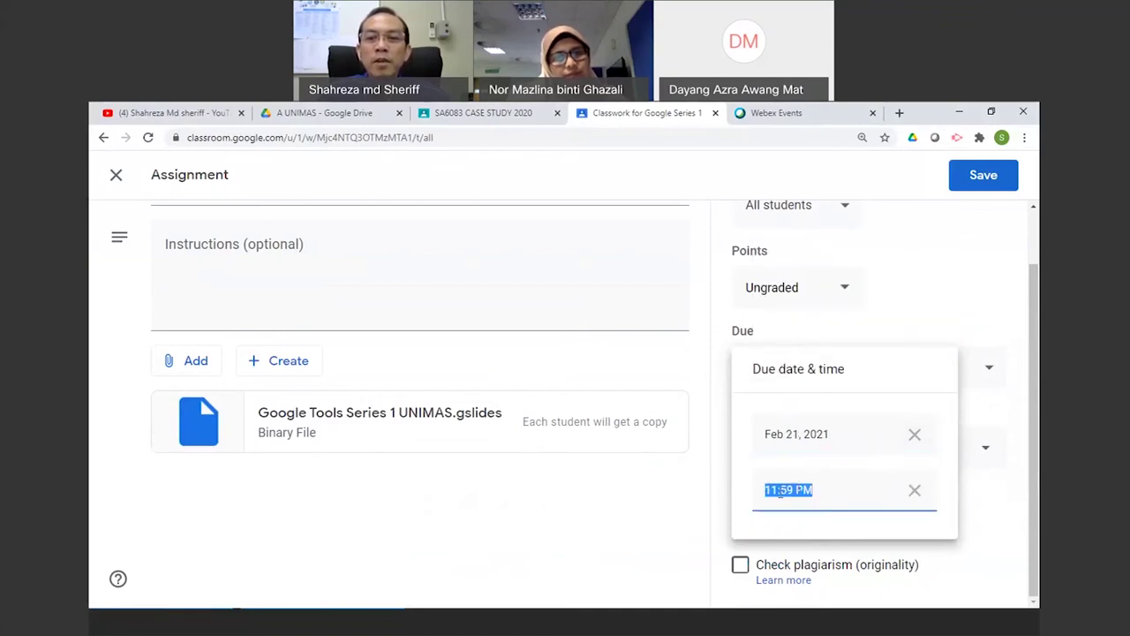
{"action": "left_click", "coordinate": [878, 528]}
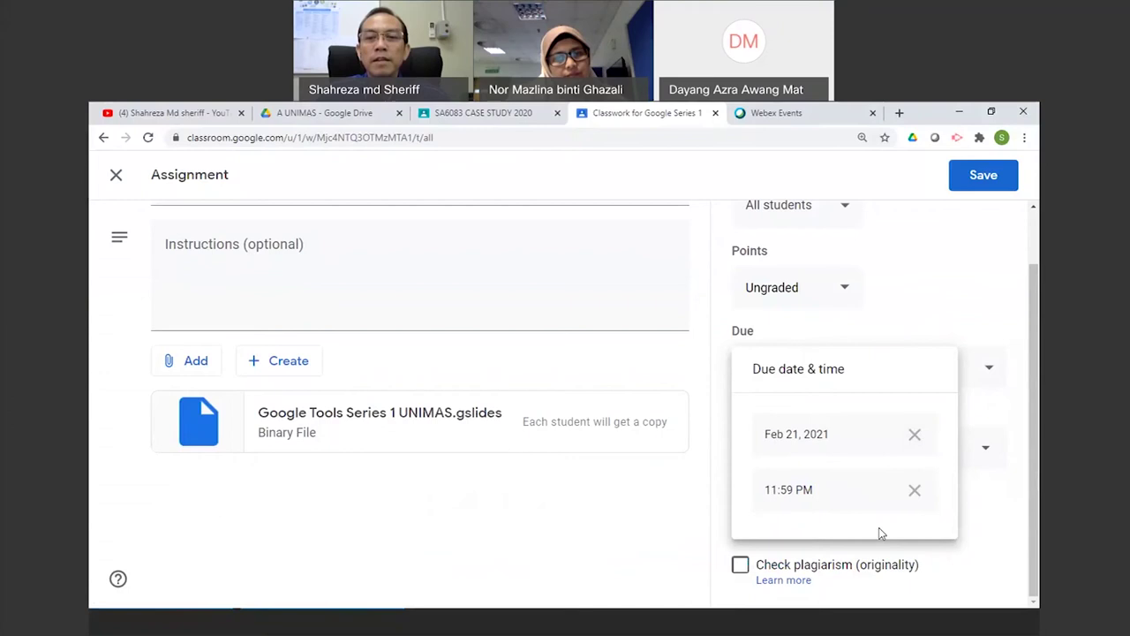
{"action": "left_click", "coordinate": [936, 584]}
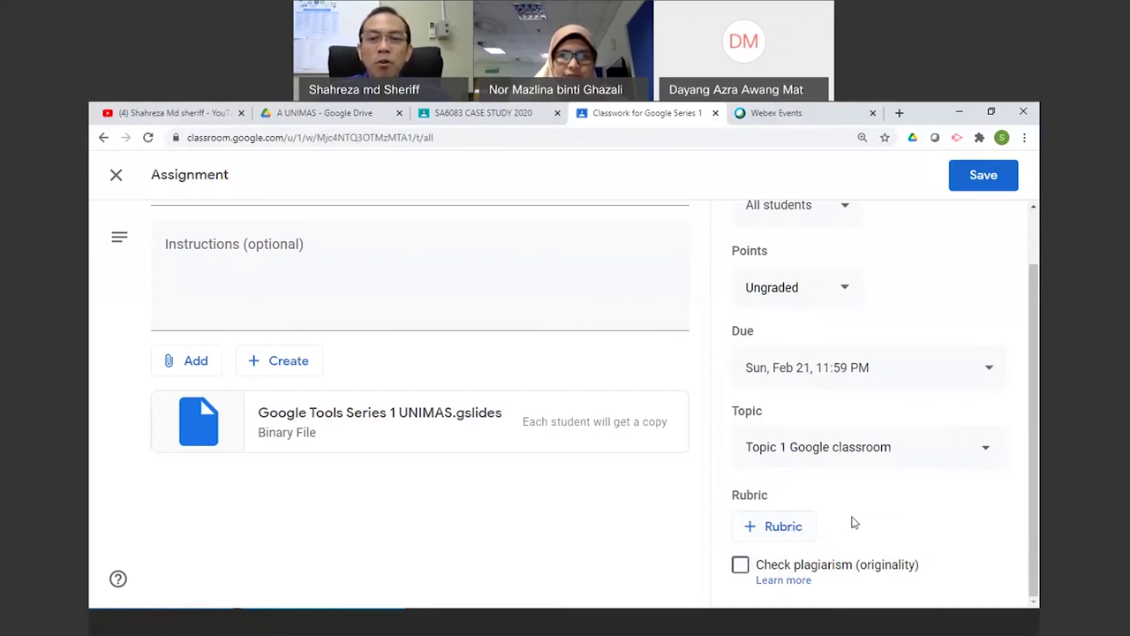
Save the edited "Task 1 Google apps" assignment and confirm the point value update.
{"action": "scroll", "coordinate": [852, 522], "scroll_direction": "up", "scroll_amount": 1}
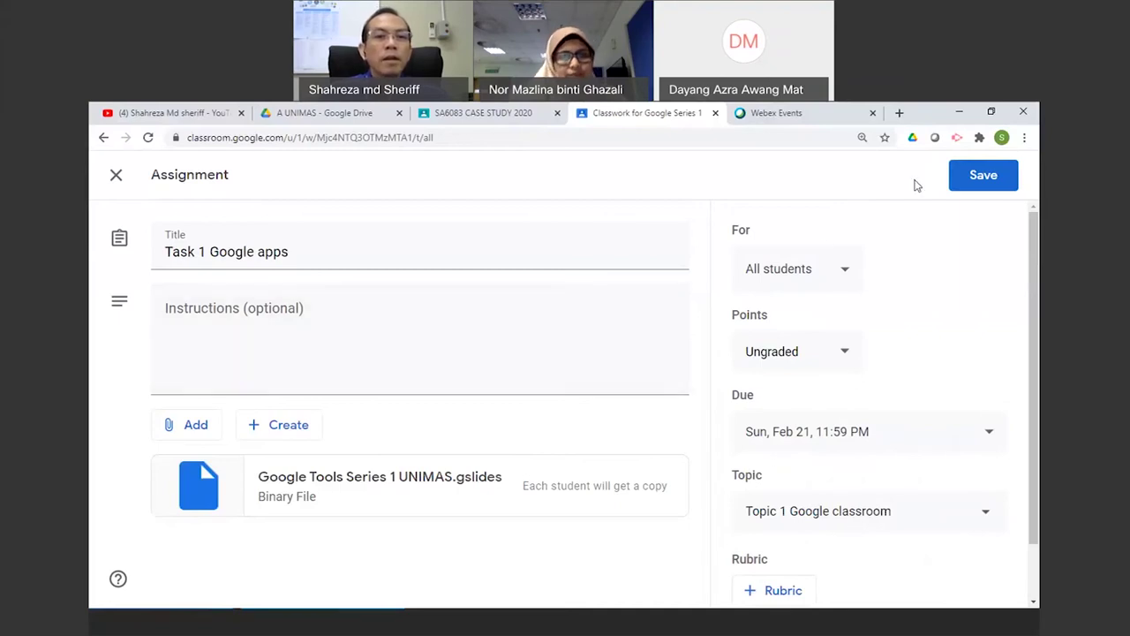
{"action": "left_click", "coordinate": [978, 177]}
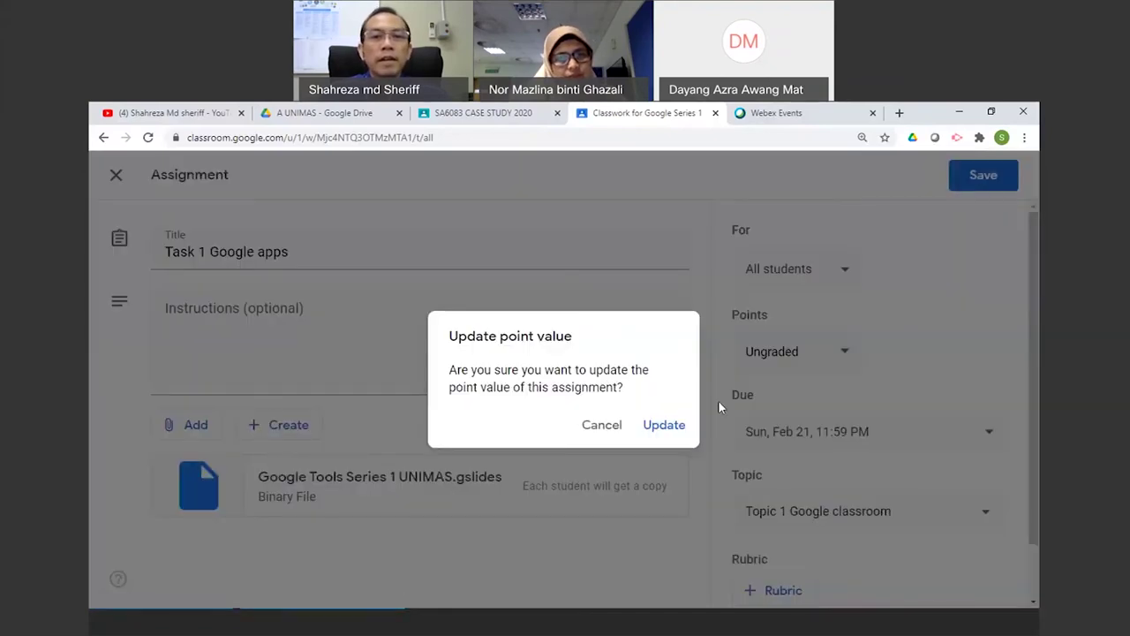
{"action": "left_click", "coordinate": [663, 426]}
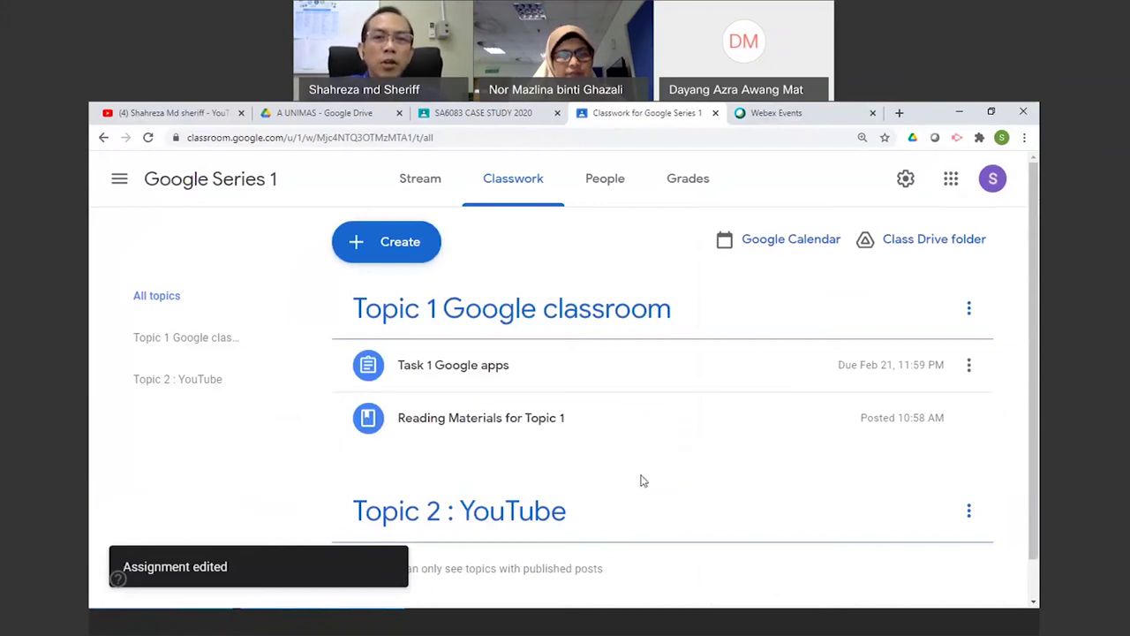
Move "Task 1 Google apps" below "Reading Materials for Topic 1" within Topic 1 Google classroom.
{"action": "left_click", "coordinate": [560, 370]}
{"action": "left_click_drag", "start_coordinate": [558, 381], "coordinate": [542, 412]}
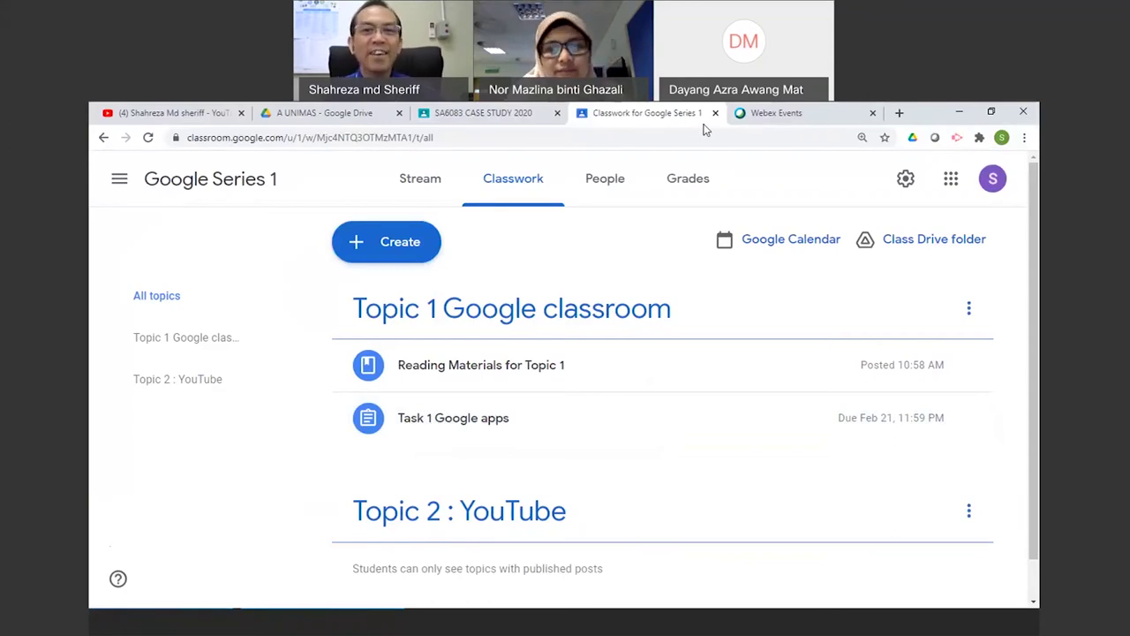
{"action": "left_click", "coordinate": [272, 492]}
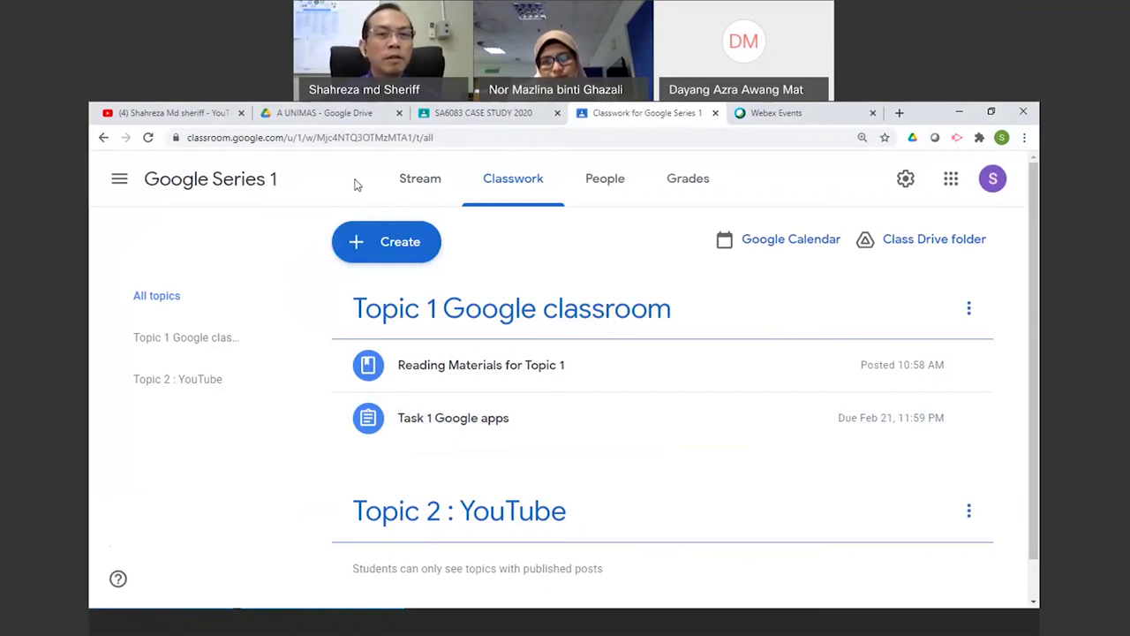
View the classwork types that can be created, look at the SA6083 CASE STUDY 2020 class, and show the Google Series 1 account's class list.
{"action": "left_click", "coordinate": [413, 256]}
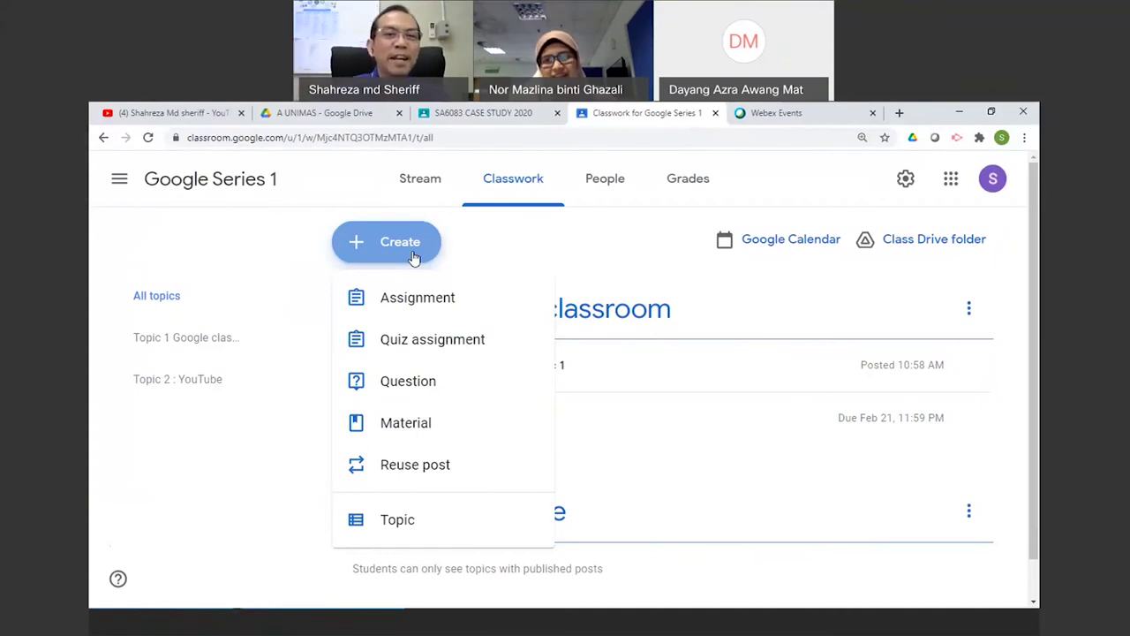
{"action": "left_click", "coordinate": [236, 430]}
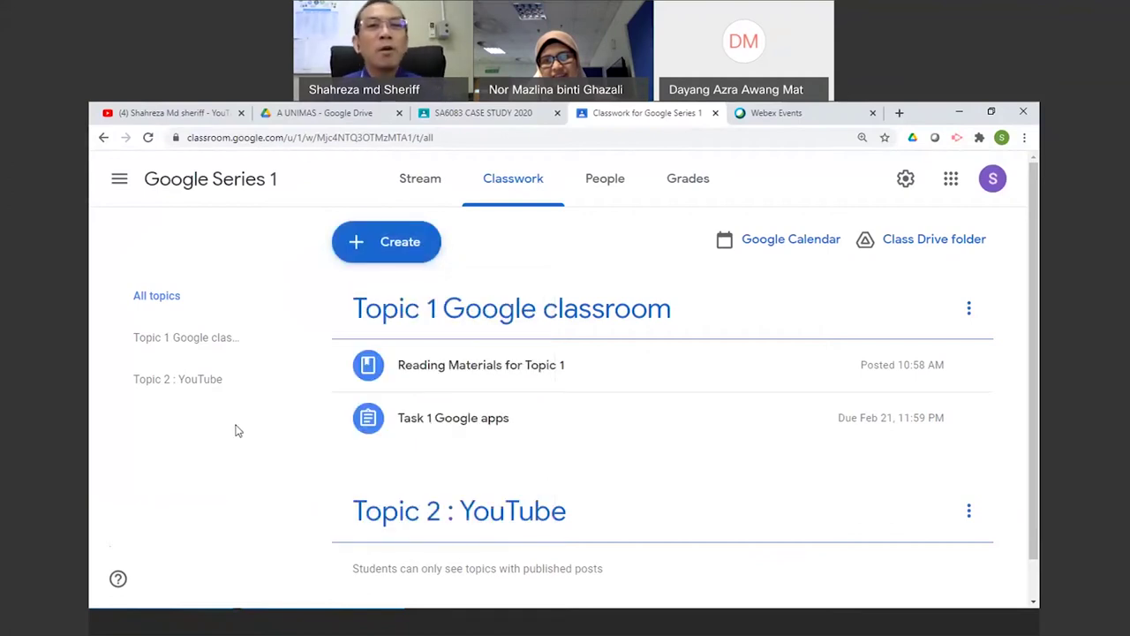
{"action": "left_click", "coordinate": [448, 117]}
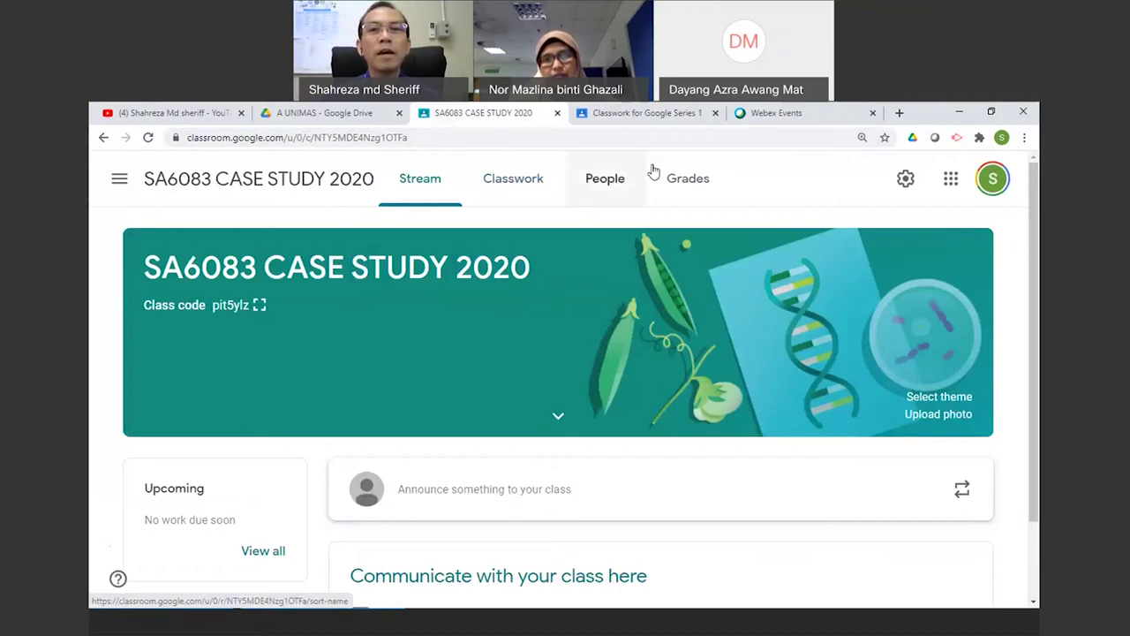
{"action": "left_click", "coordinate": [681, 123]}
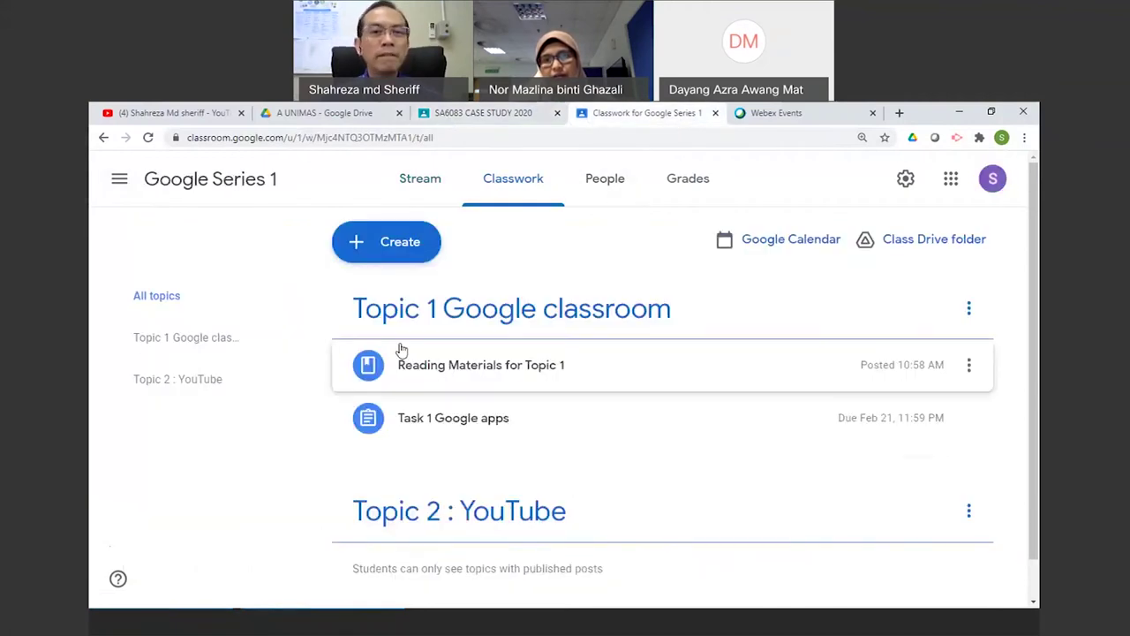
{"action": "left_click", "coordinate": [120, 179]}
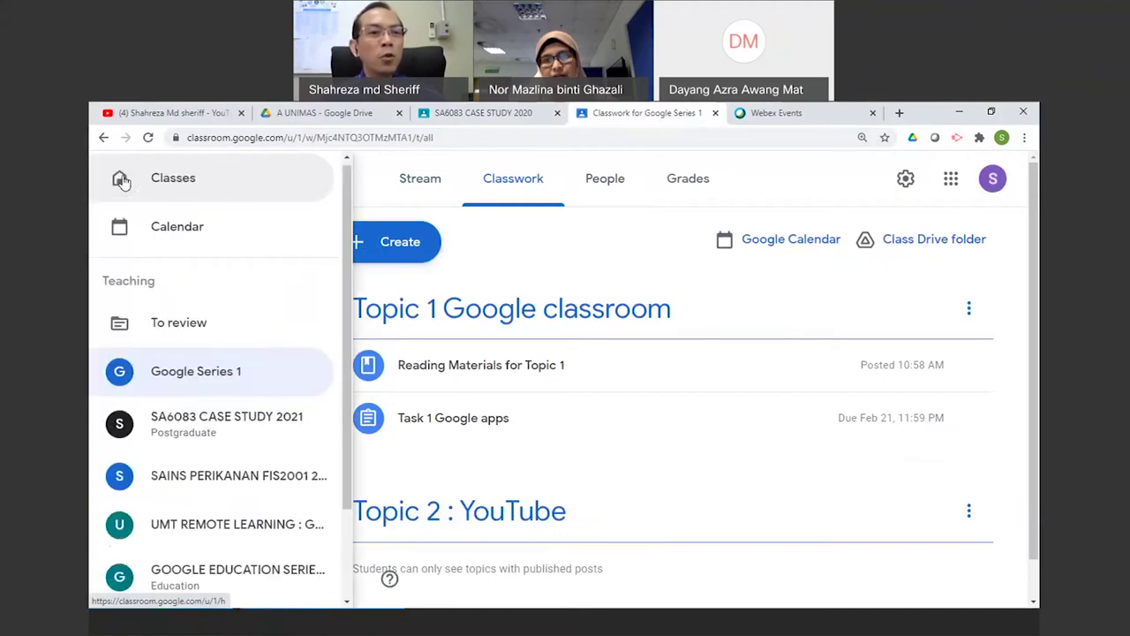
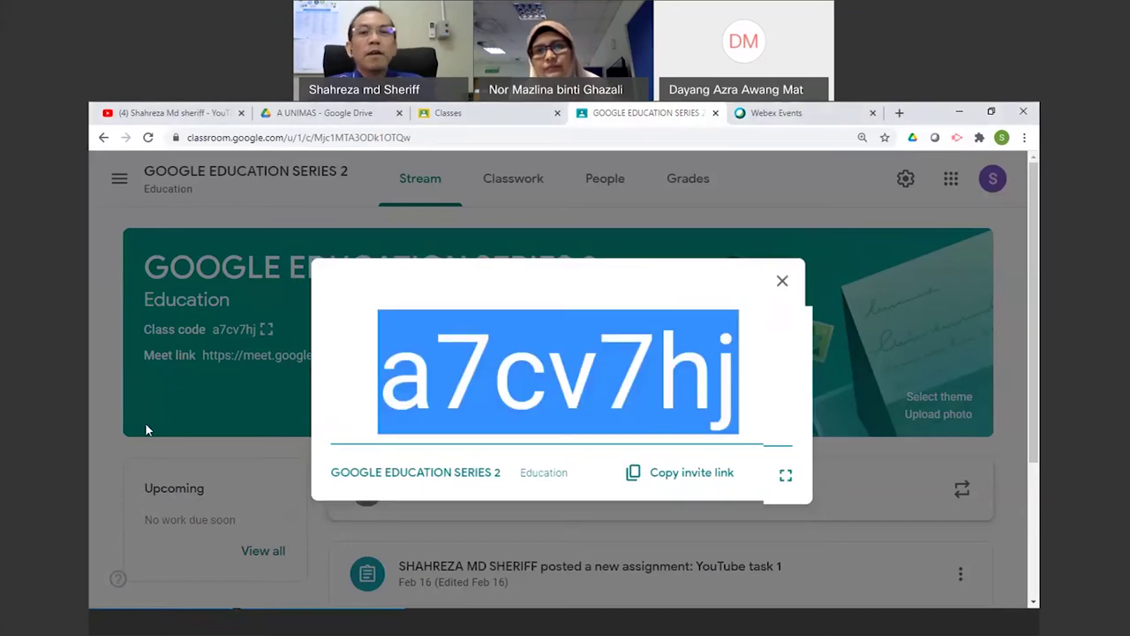
Close the enlarged class code, return to the classes overview, and view the form for joining a class by code without joining.
{"action": "left_click", "coordinate": [146, 427]}
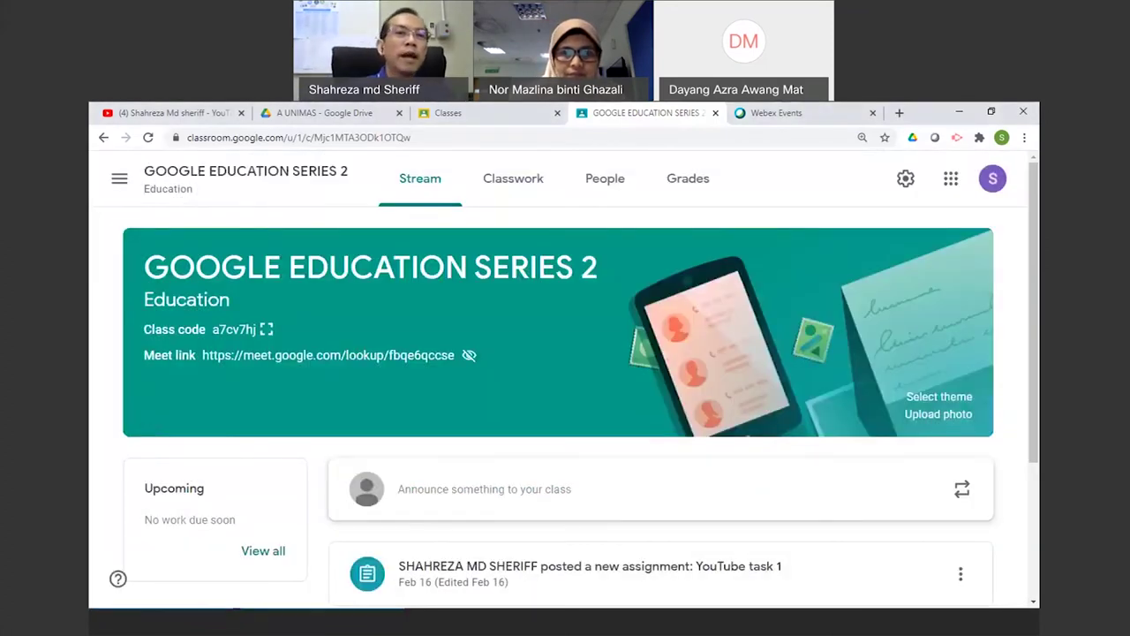
{"action": "left_click", "coordinate": [118, 182]}
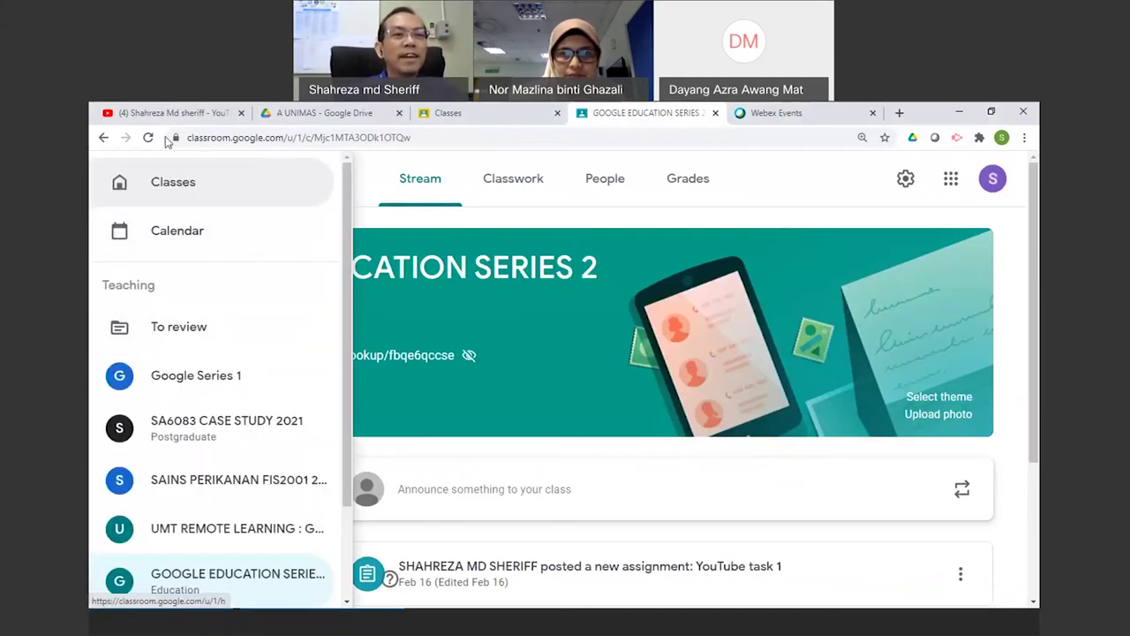
{"action": "left_click", "coordinate": [179, 194]}
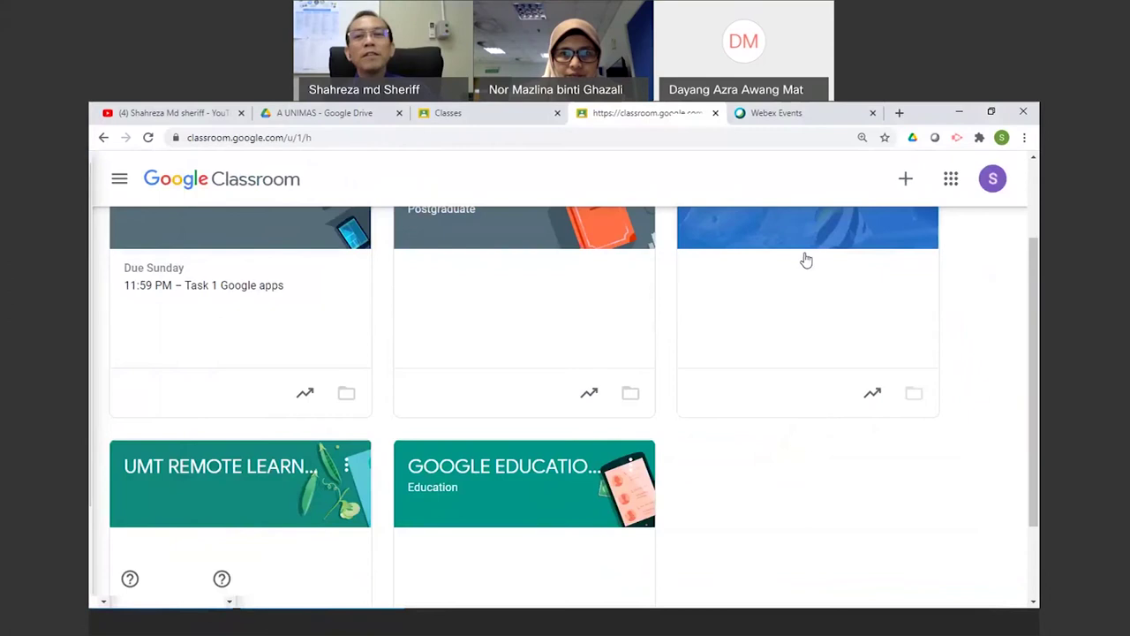
{"action": "left_click", "coordinate": [906, 179]}
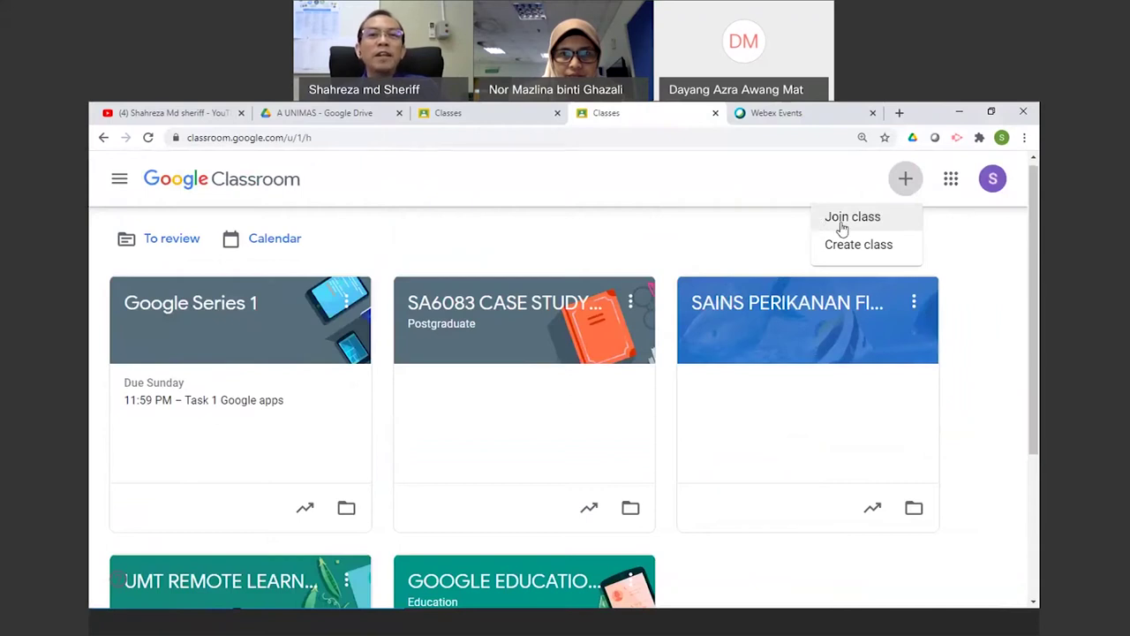
{"action": "left_click", "coordinate": [842, 228]}
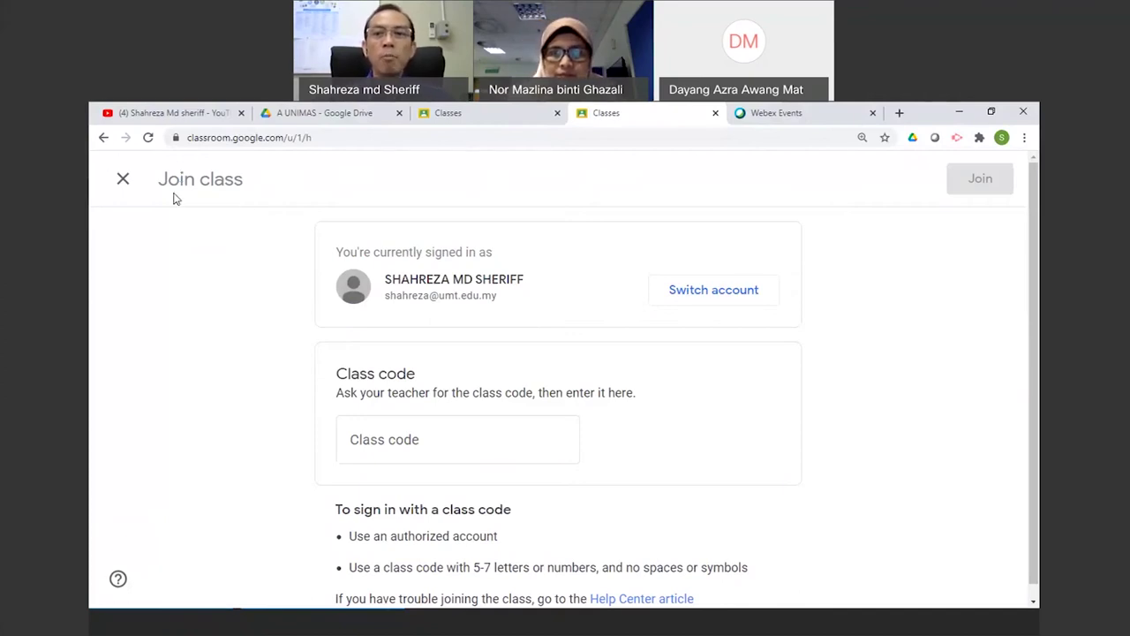
{"action": "left_click", "coordinate": [123, 181]}
Copy the invite link of the GOOGLE EDUCATION SERIES 2 class from its enlarged class code display.
{"action": "scroll", "coordinate": [641, 447], "scroll_direction": "down", "scroll_amount": 3}
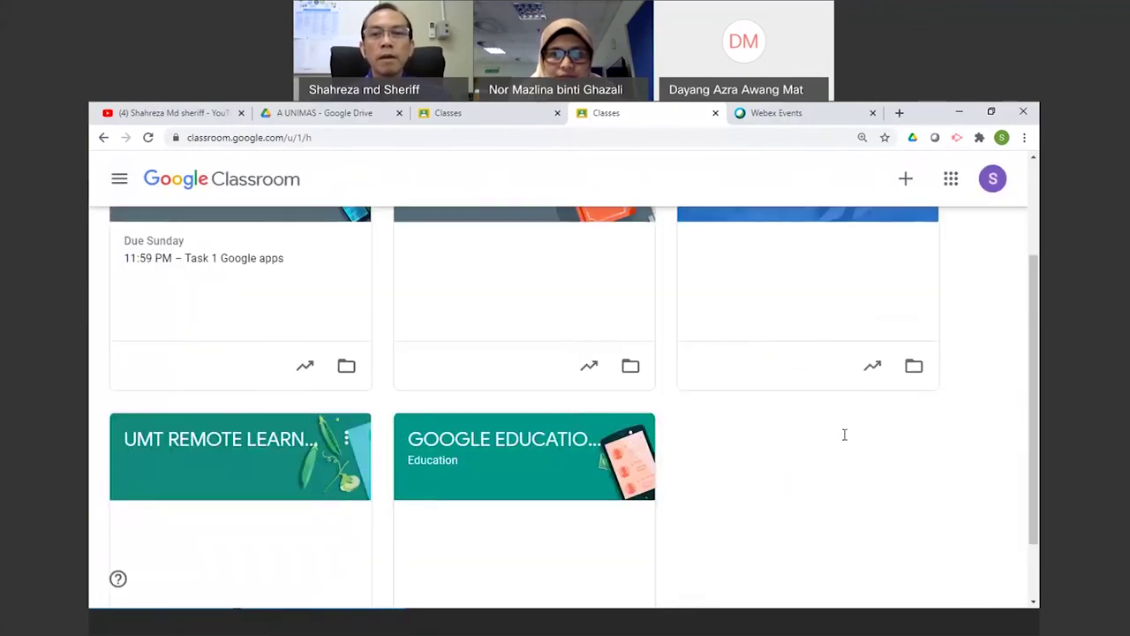
{"action": "scroll", "coordinate": [515, 326], "scroll_direction": "up", "scroll_amount": 2}
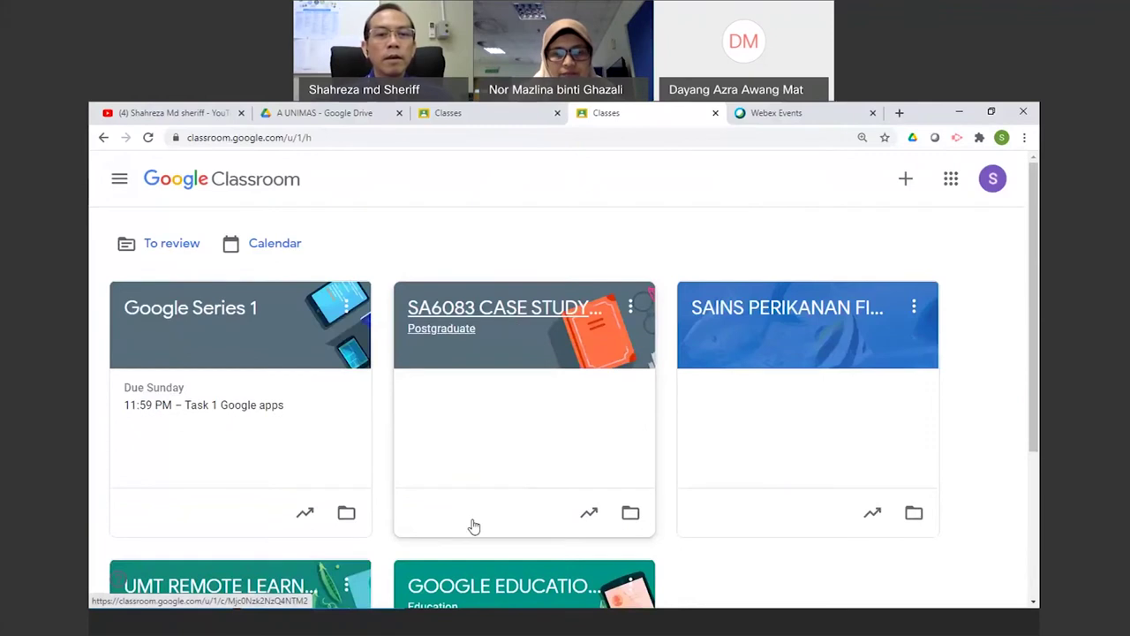
{"action": "left_click", "coordinate": [505, 599]}
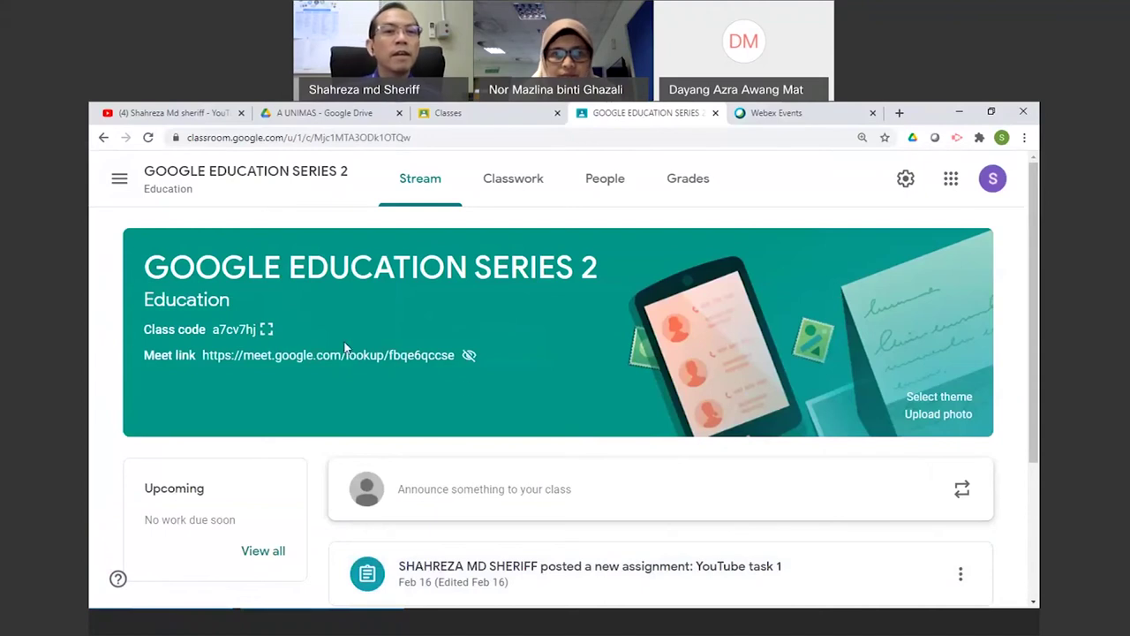
{"action": "left_click", "coordinate": [266, 331]}
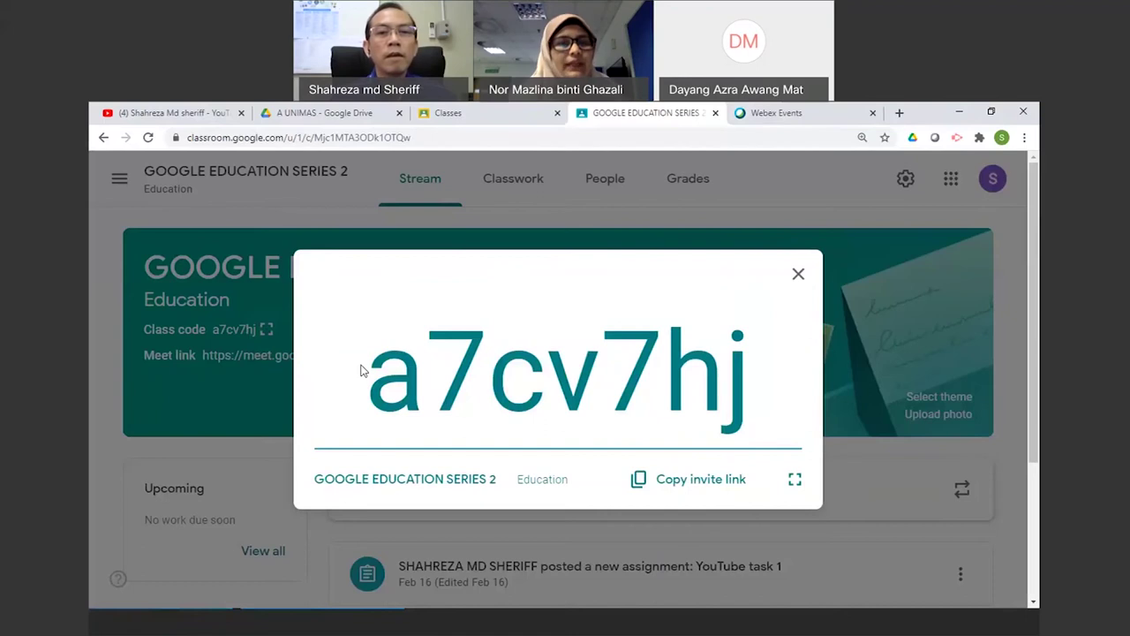
{"action": "left_click_drag", "start_coordinate": [374, 369], "coordinate": [764, 398]}
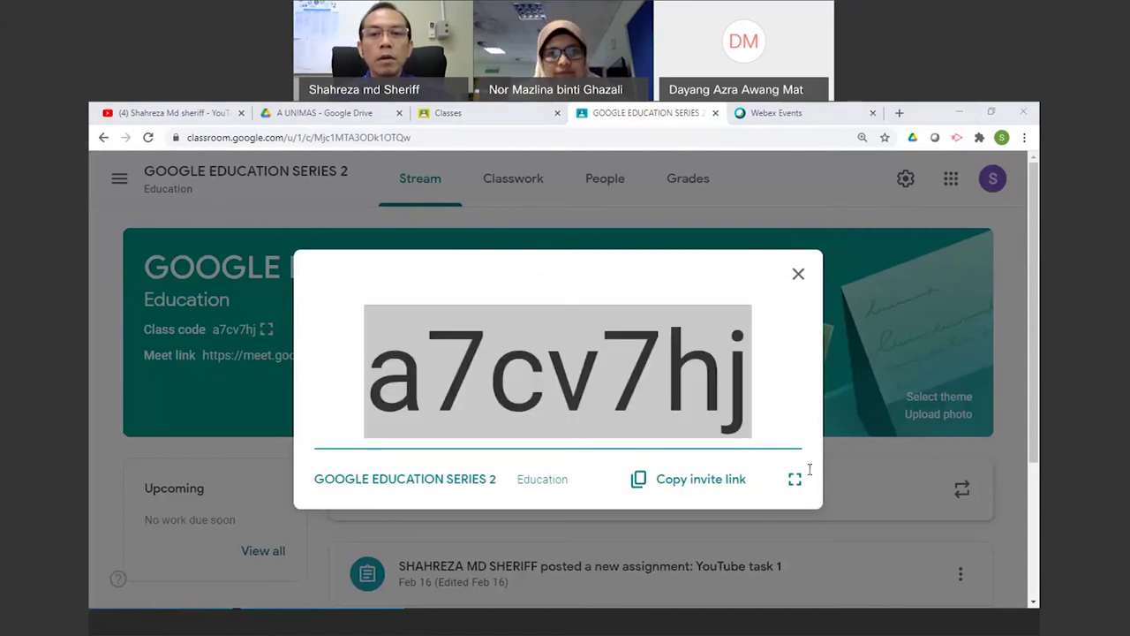
{"action": "left_click", "coordinate": [698, 479]}
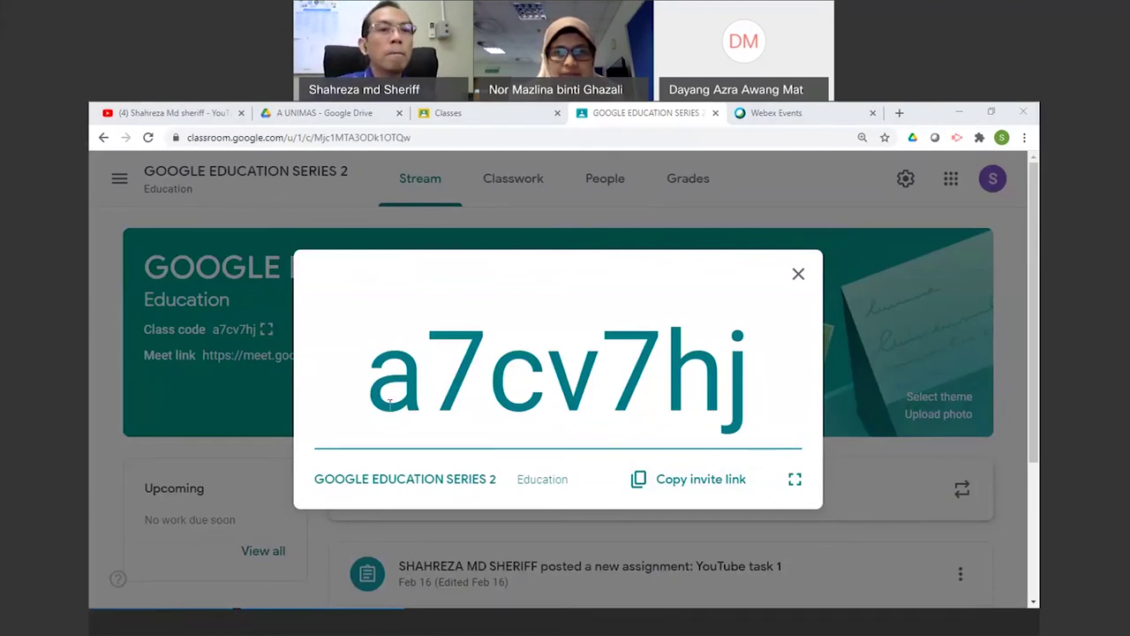
{"action": "left_click", "coordinate": [260, 377]}
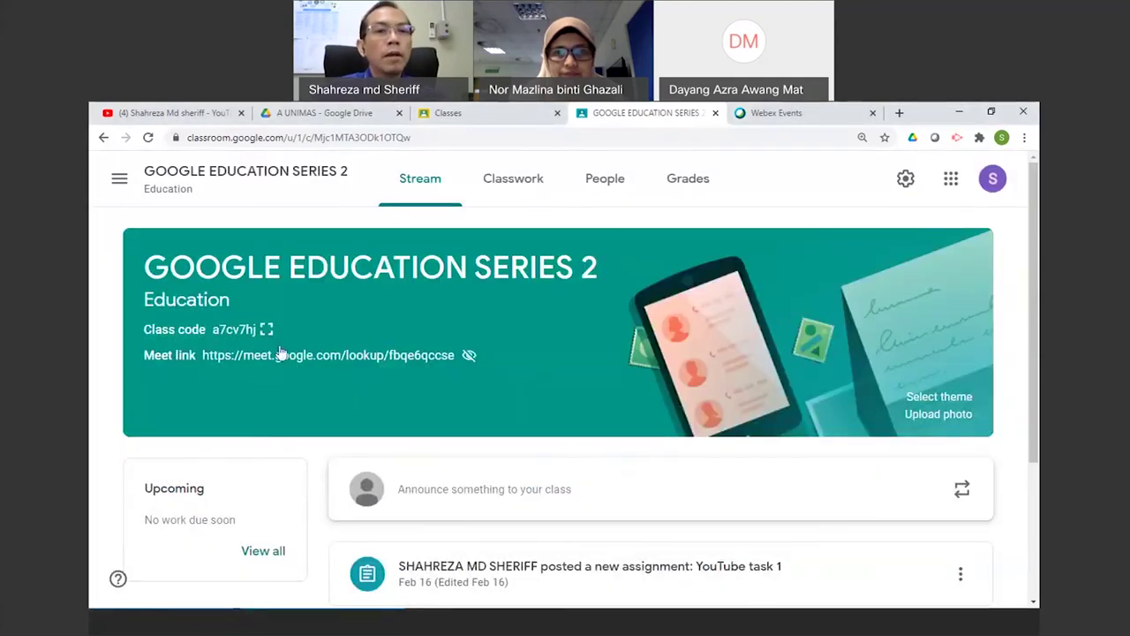
Show the enlarged class code again, and review the invite link and class code options in the class settings.
{"action": "left_click", "coordinate": [266, 331]}
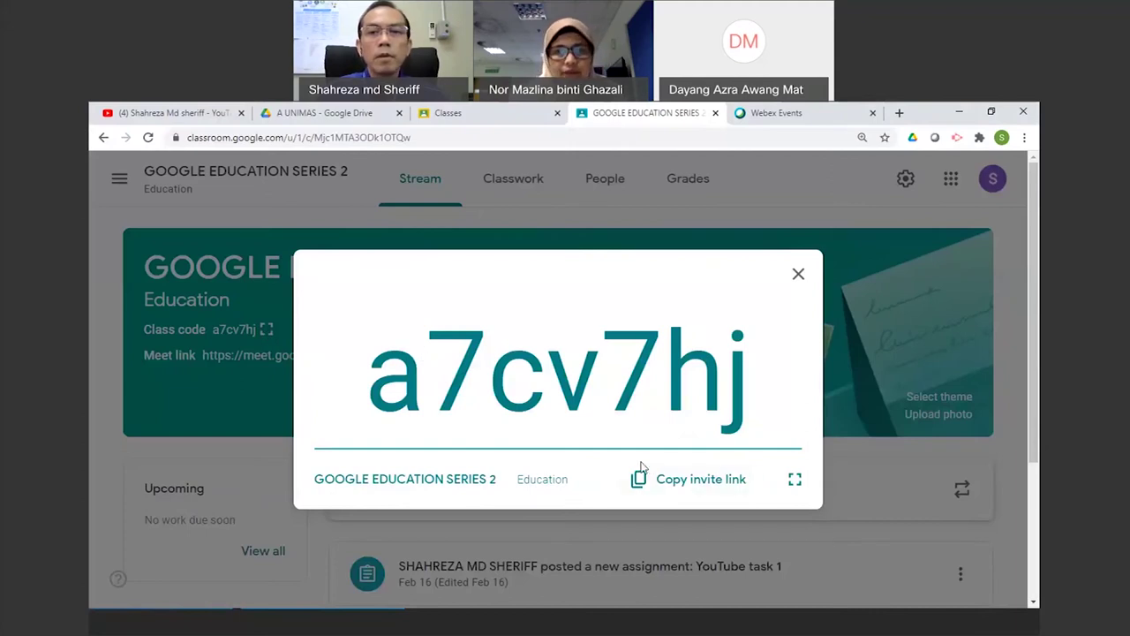
{"action": "left_click", "coordinate": [237, 366]}
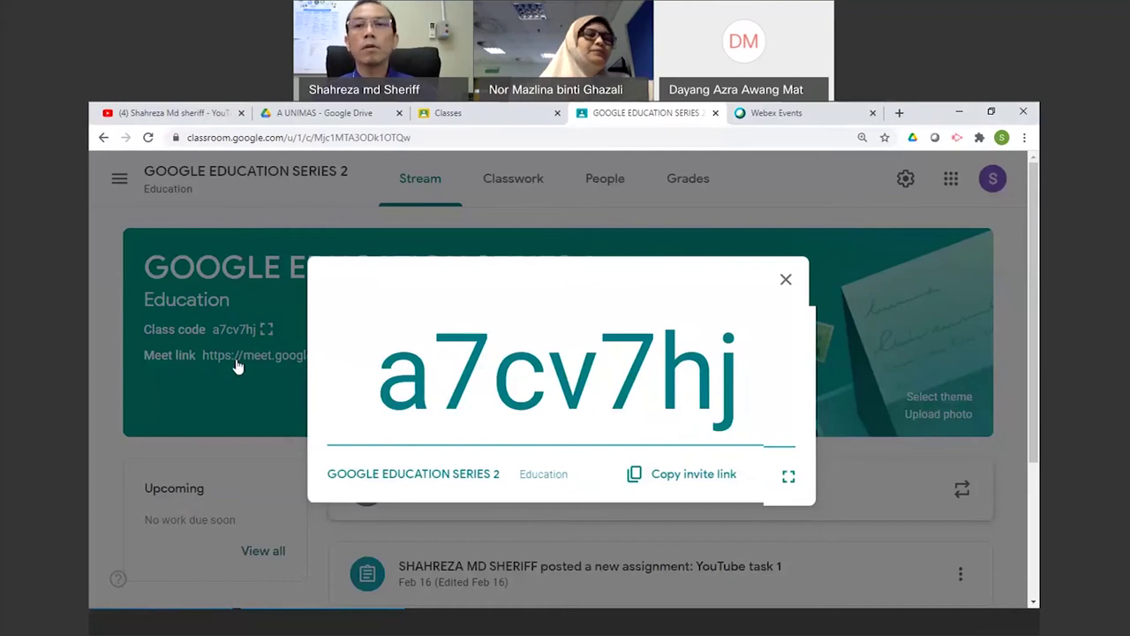
{"action": "left_click", "coordinate": [904, 179]}
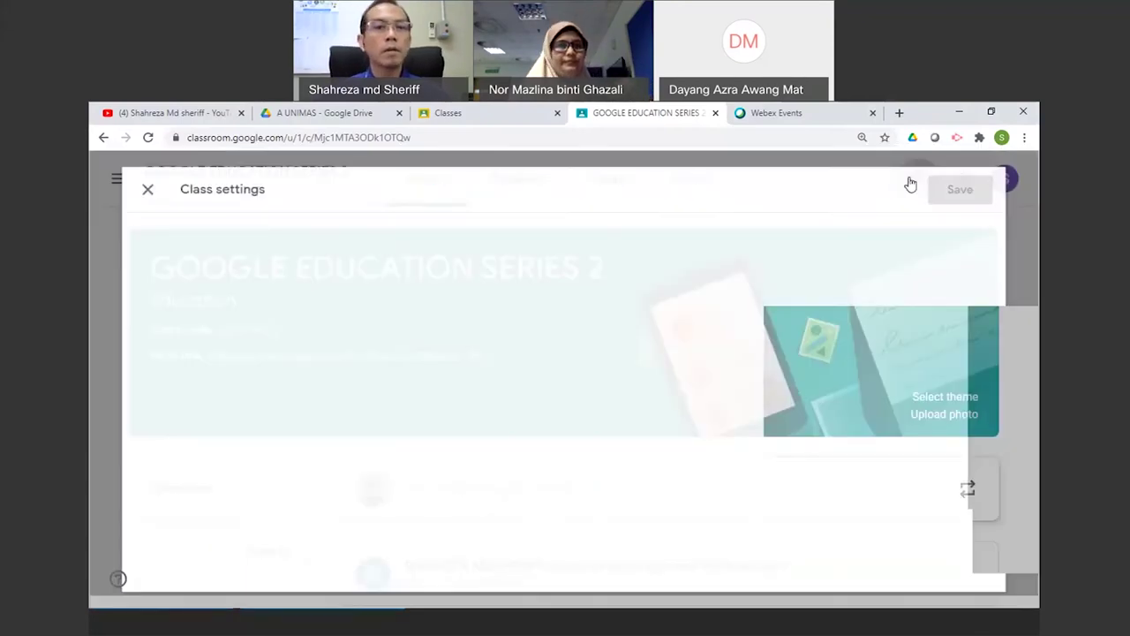
{"action": "scroll", "coordinate": [360, 402], "scroll_direction": "down", "scroll_amount": 5}
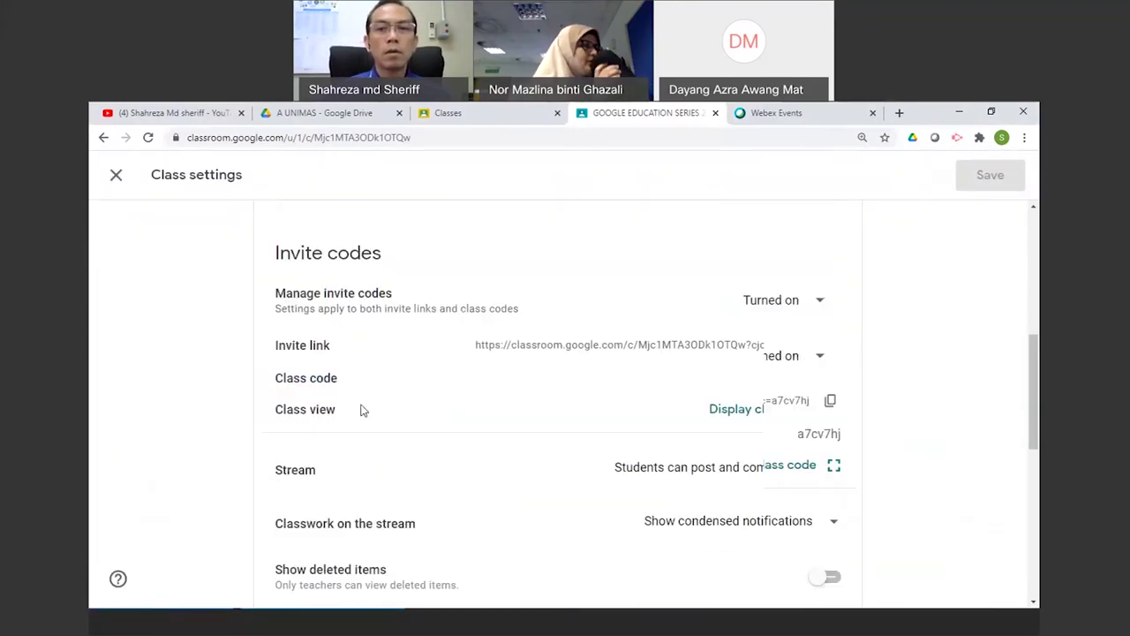
{"action": "scroll", "coordinate": [360, 409], "scroll_direction": "down", "scroll_amount": 2}
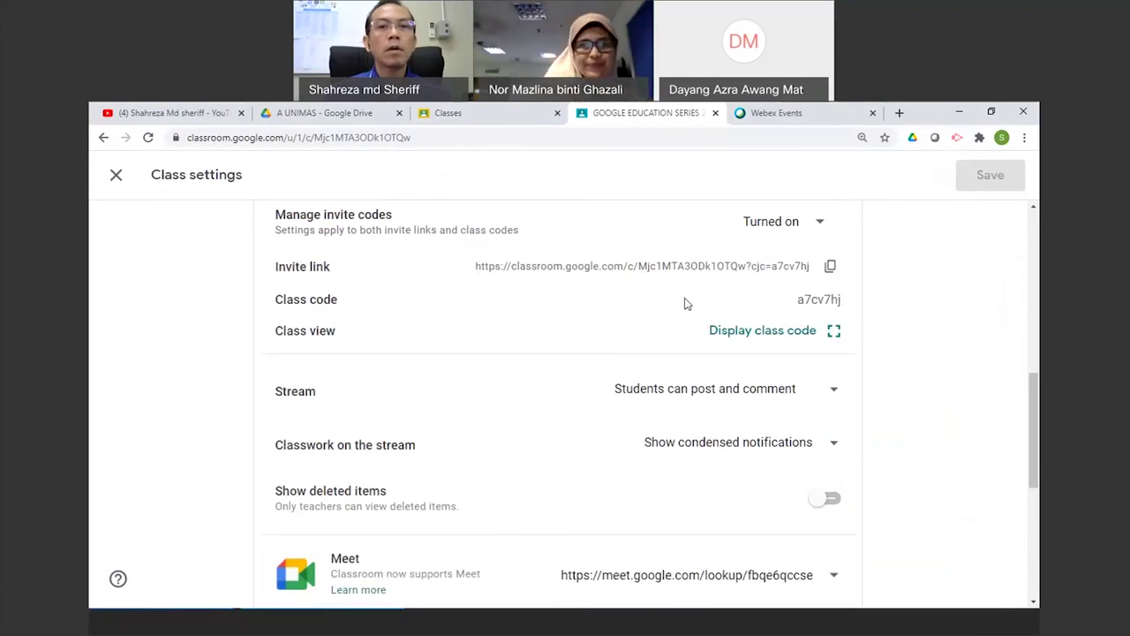
Close the GOOGLE EDUCATION SERIES 2 class settings and open the UMT REMOTE LEARNING : GOOGLE DOC class from the other account's class list.
{"action": "scroll", "coordinate": [685, 303], "scroll_direction": "down", "scroll_amount": 1}
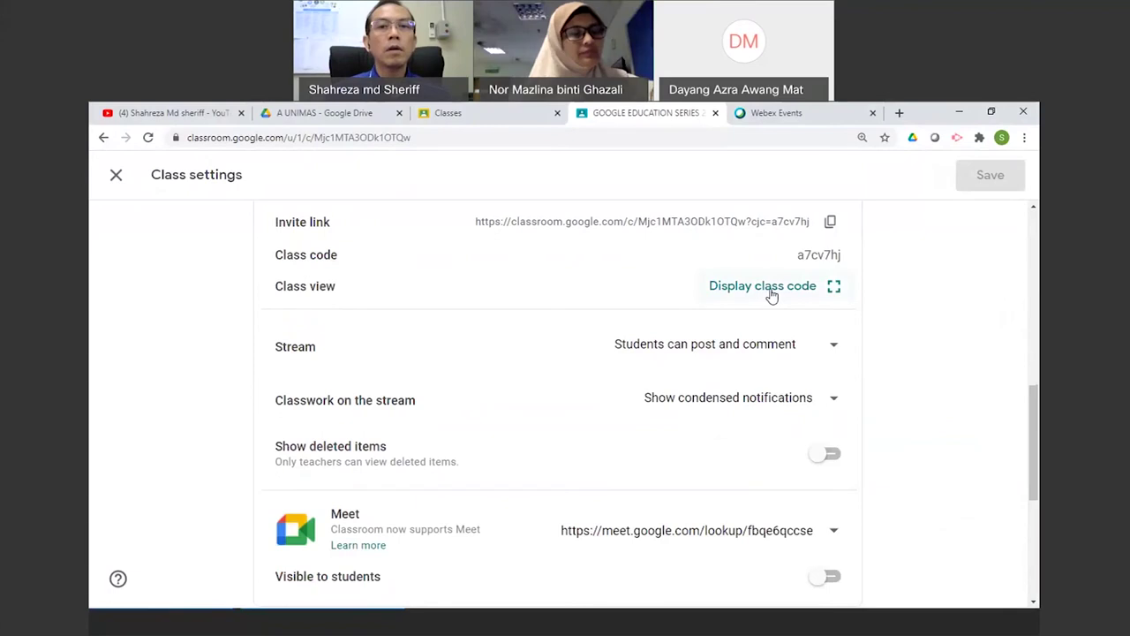
{"action": "left_click", "coordinate": [115, 177]}
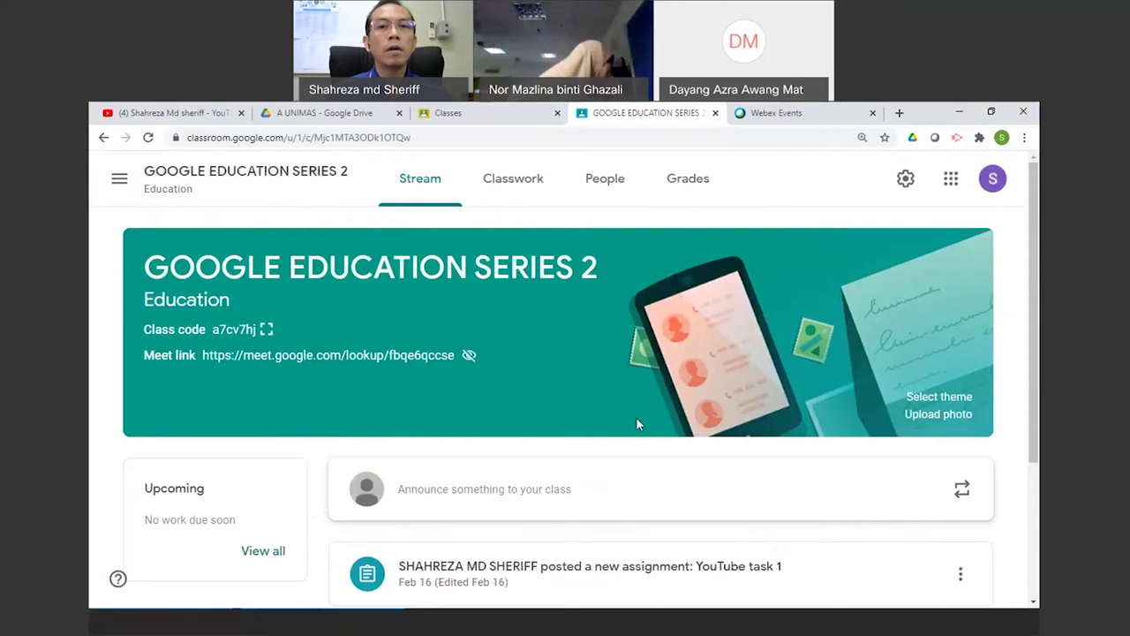
{"action": "left_click", "coordinate": [431, 118]}
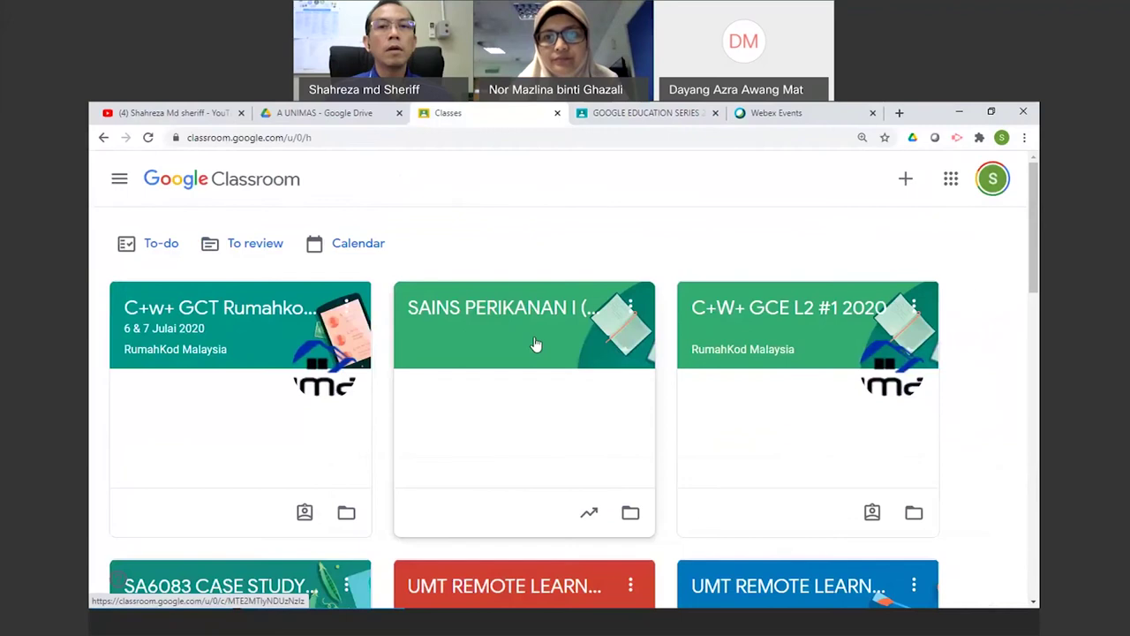
{"action": "scroll", "coordinate": [535, 344], "scroll_direction": "down", "scroll_amount": 1}
{"action": "scroll", "coordinate": [536, 344], "scroll_direction": "down", "scroll_amount": 3}
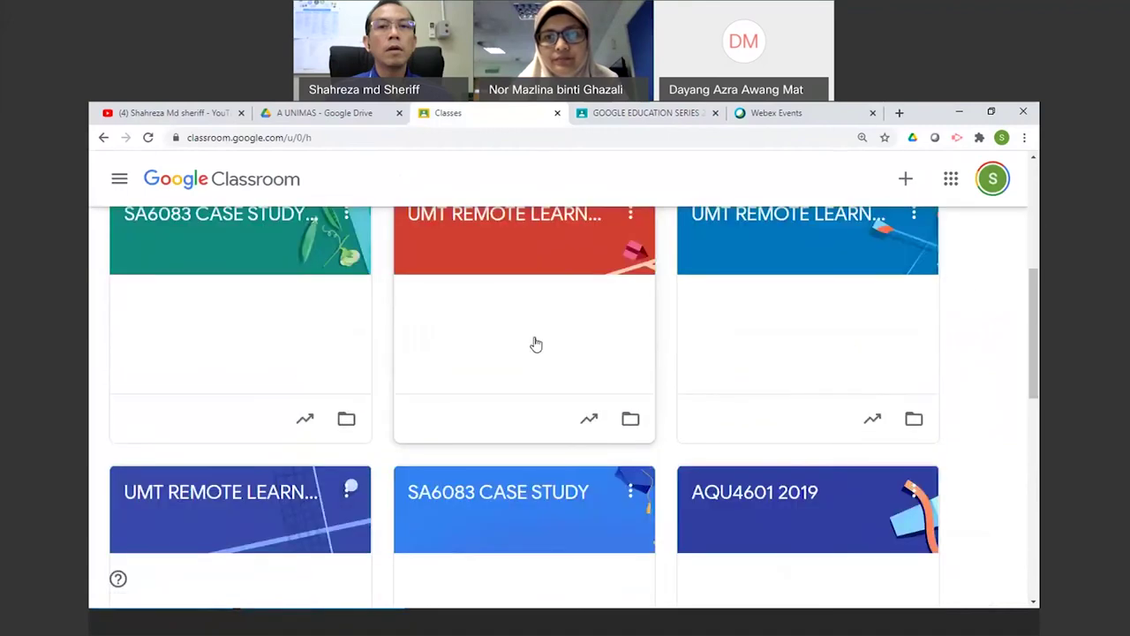
{"action": "scroll", "coordinate": [536, 344], "scroll_direction": "down", "scroll_amount": 3}
{"action": "scroll", "coordinate": [536, 344], "scroll_direction": "down", "scroll_amount": 3}
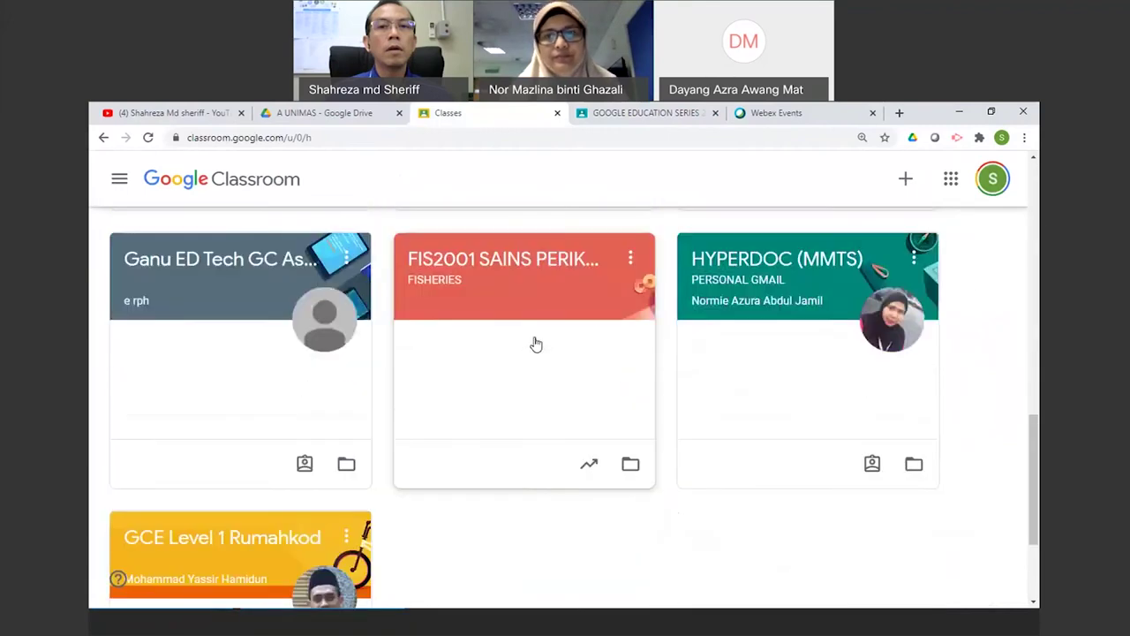
{"action": "scroll", "coordinate": [536, 344], "scroll_direction": "up", "scroll_amount": 7}
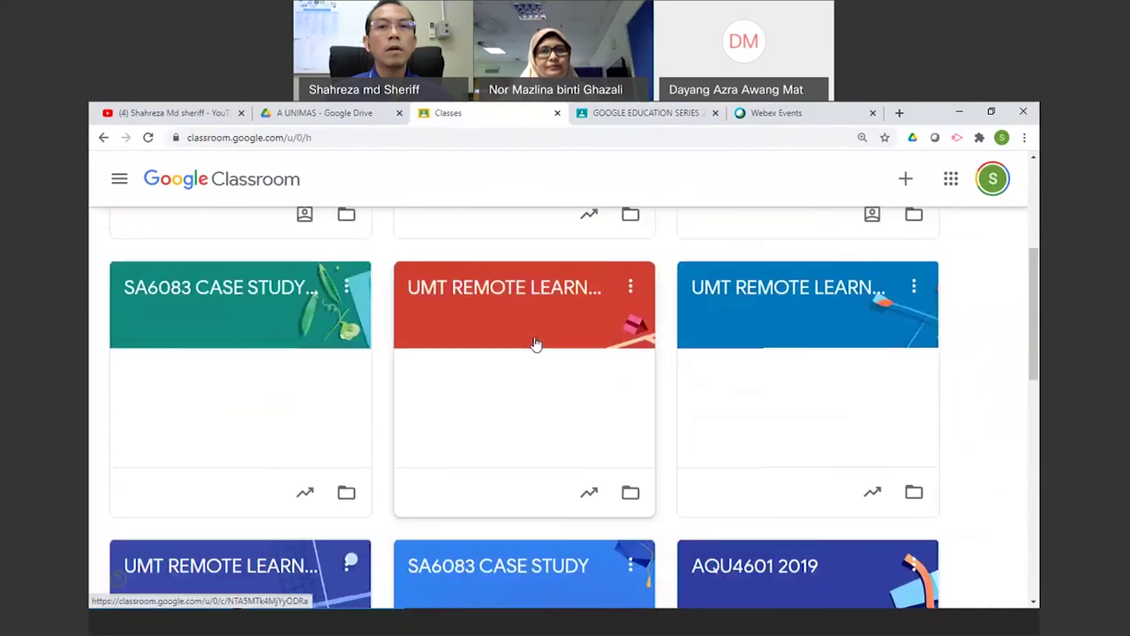
{"action": "left_click", "coordinate": [253, 554]}
{"action": "scroll", "coordinate": [398, 502], "scroll_direction": "down", "scroll_amount": 1}
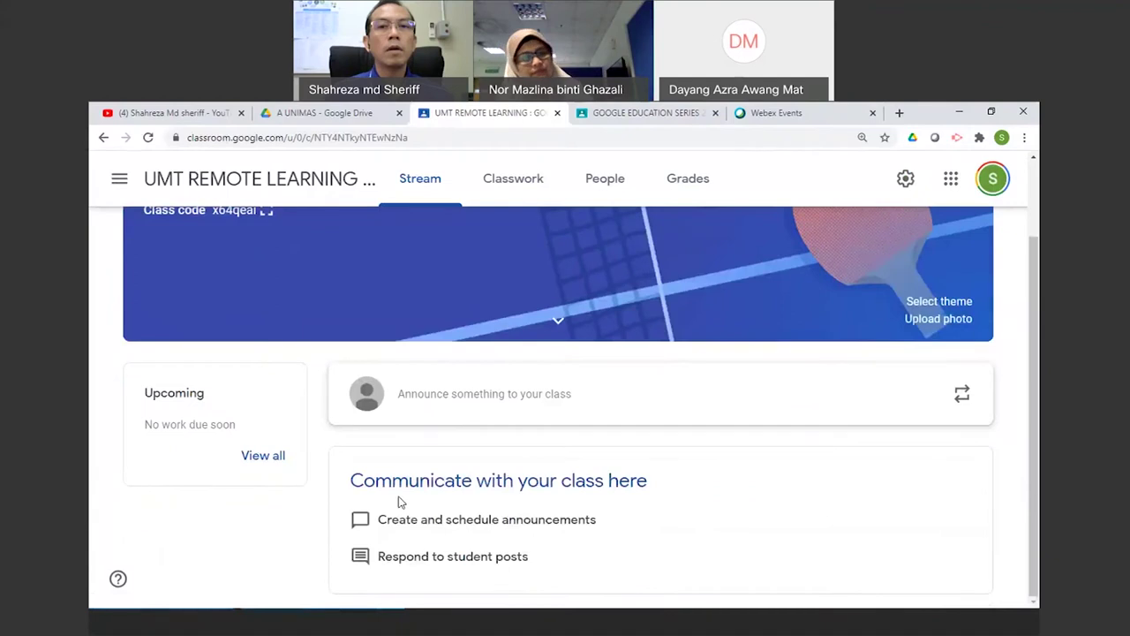
{"action": "scroll", "coordinate": [398, 501], "scroll_direction": "up", "scroll_amount": 1}
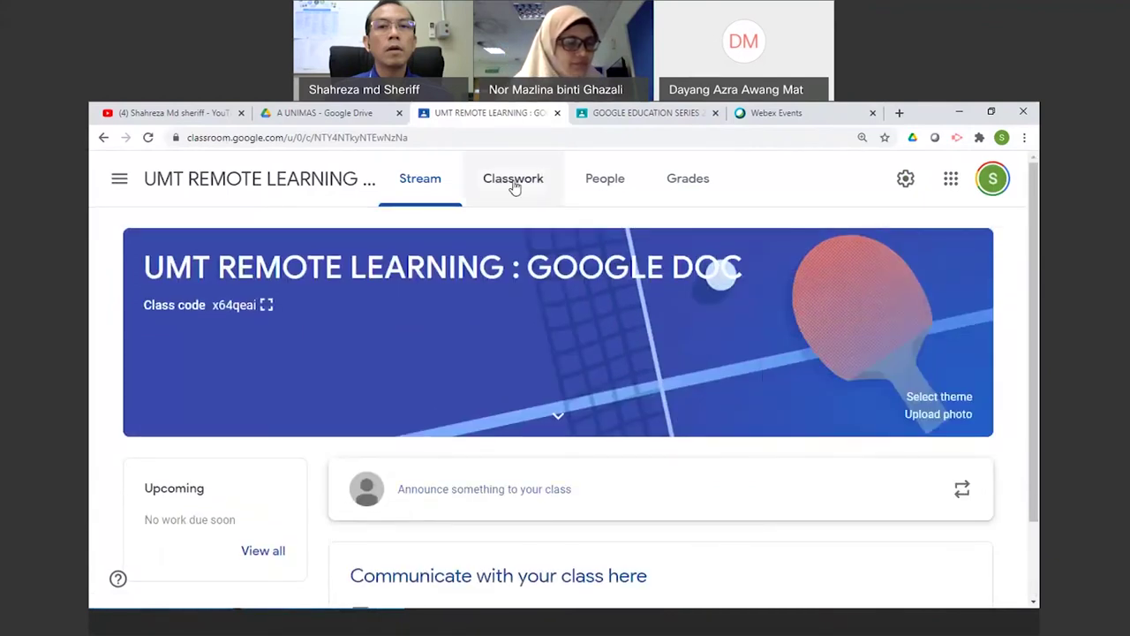
Start a new assignment titled "Task 1" in the classwork of the UMT REMOTE LEARNING : GOOGLE DOC class.
{"action": "left_click", "coordinate": [514, 183]}
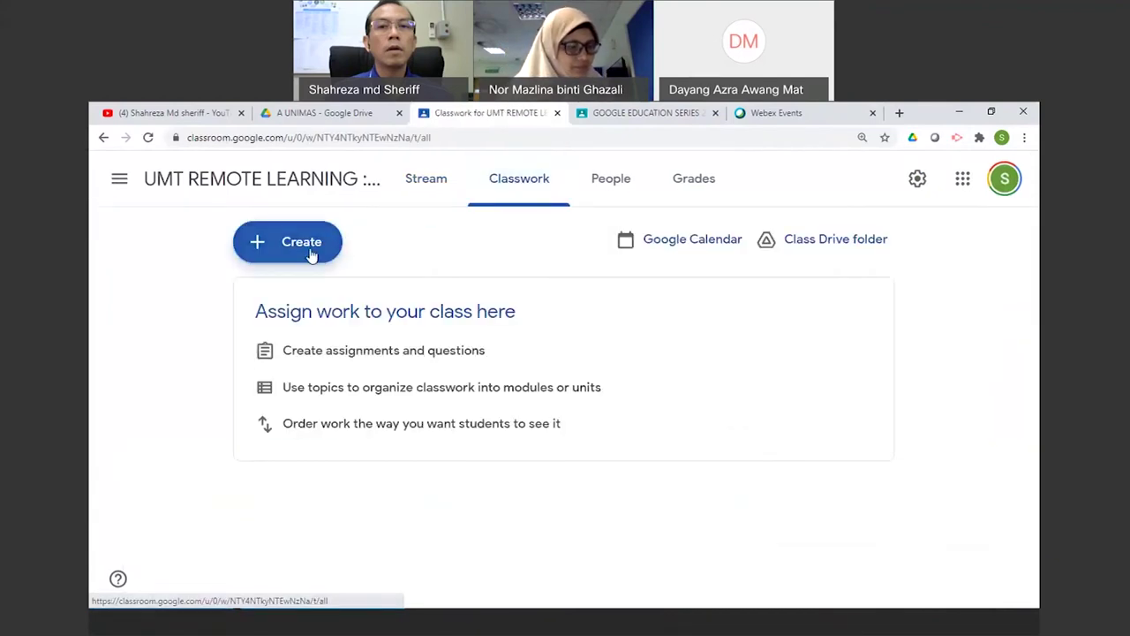
{"action": "left_click", "coordinate": [313, 246]}
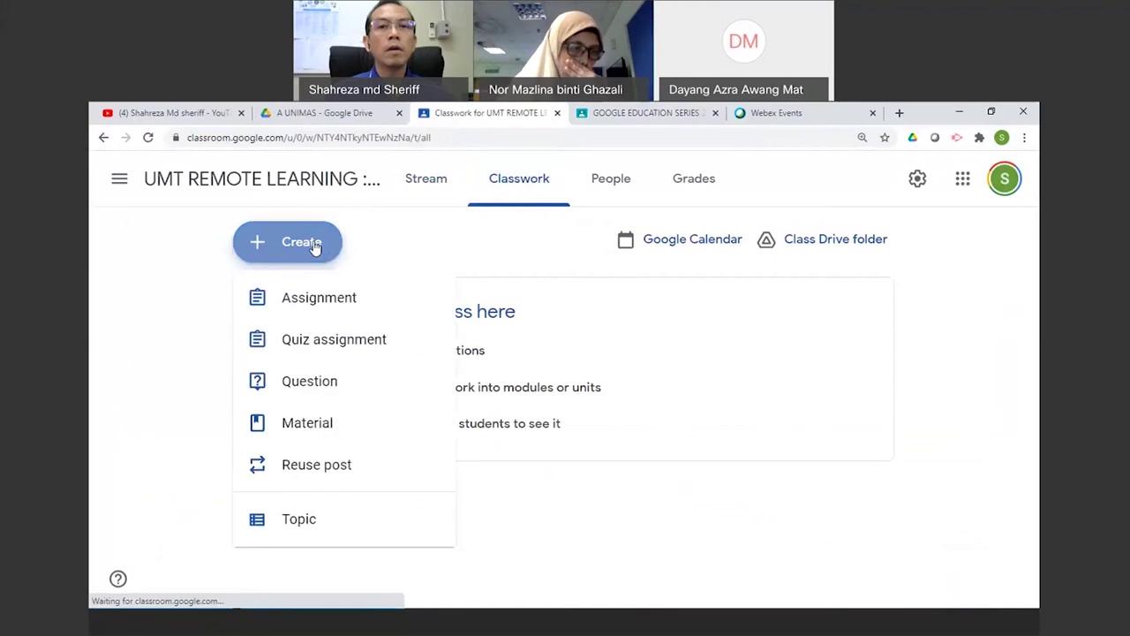
{"action": "left_click", "coordinate": [324, 301]}
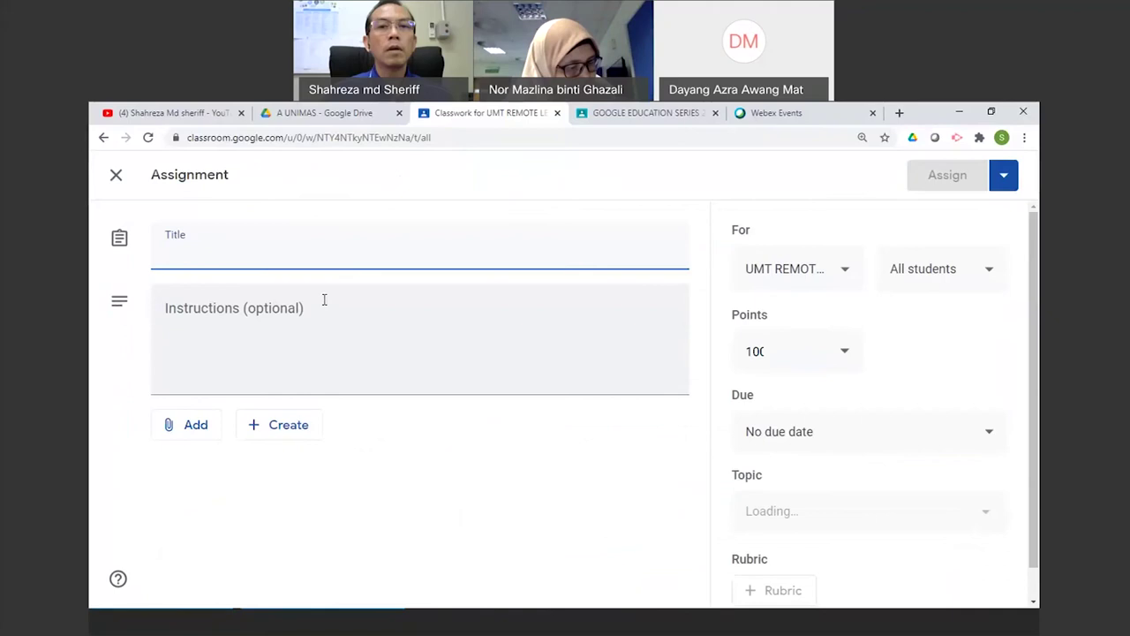
{"action": "type", "text": "Task 1"}
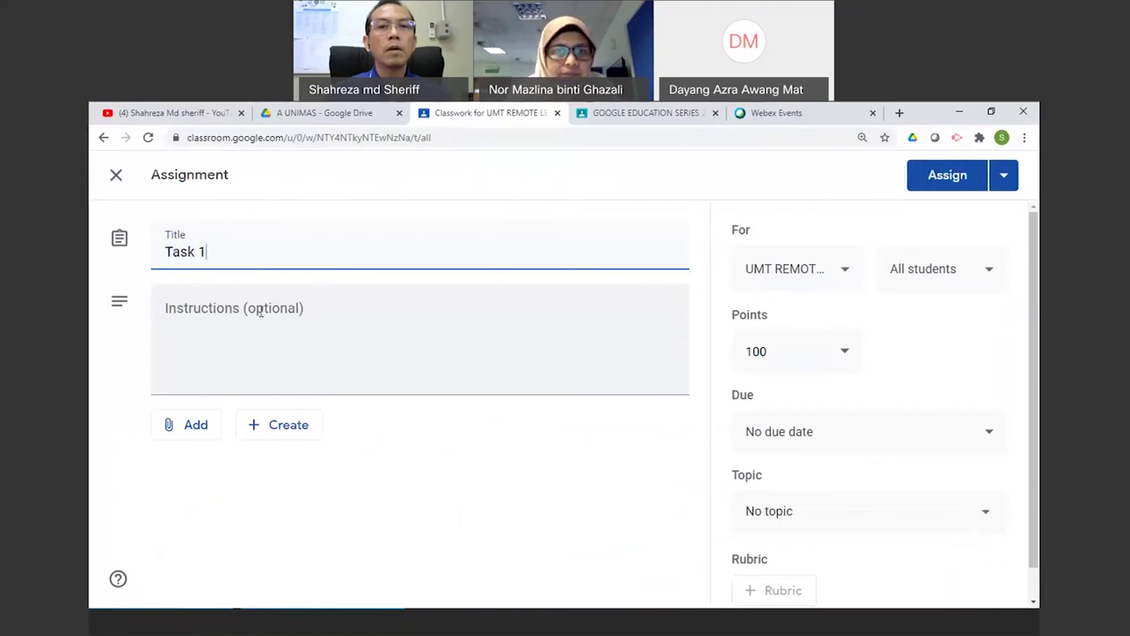
Attach the Google Tools Series 1 UNIMAS slides file from the A UNIMAS folder to the assignment and make a copy for each student.
{"action": "left_click", "coordinate": [196, 425]}
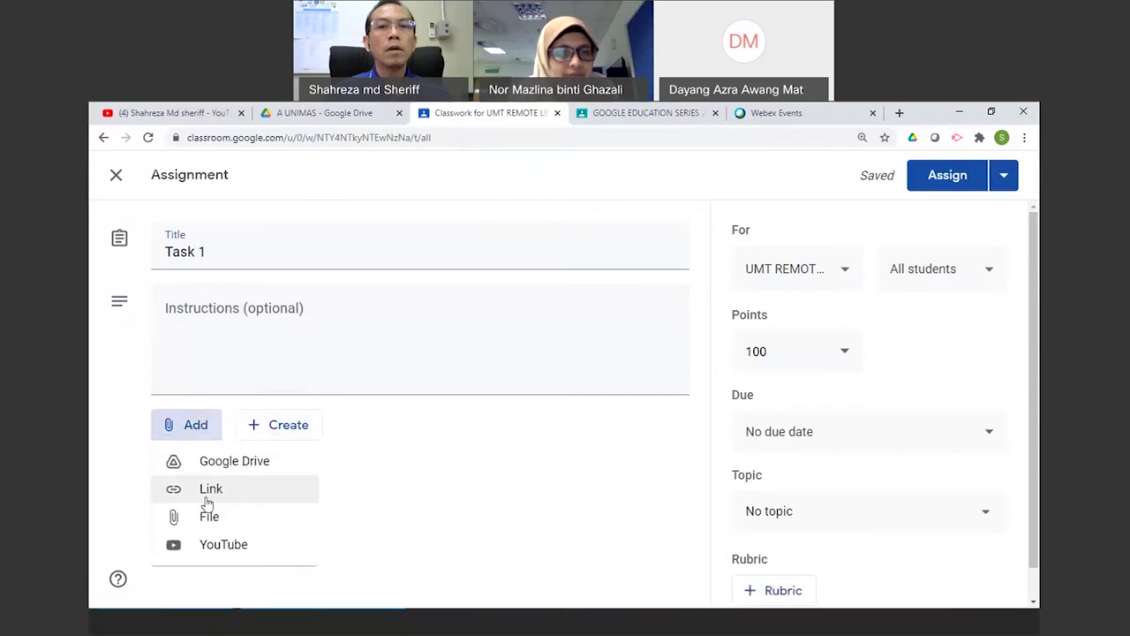
{"action": "left_click", "coordinate": [206, 515]}
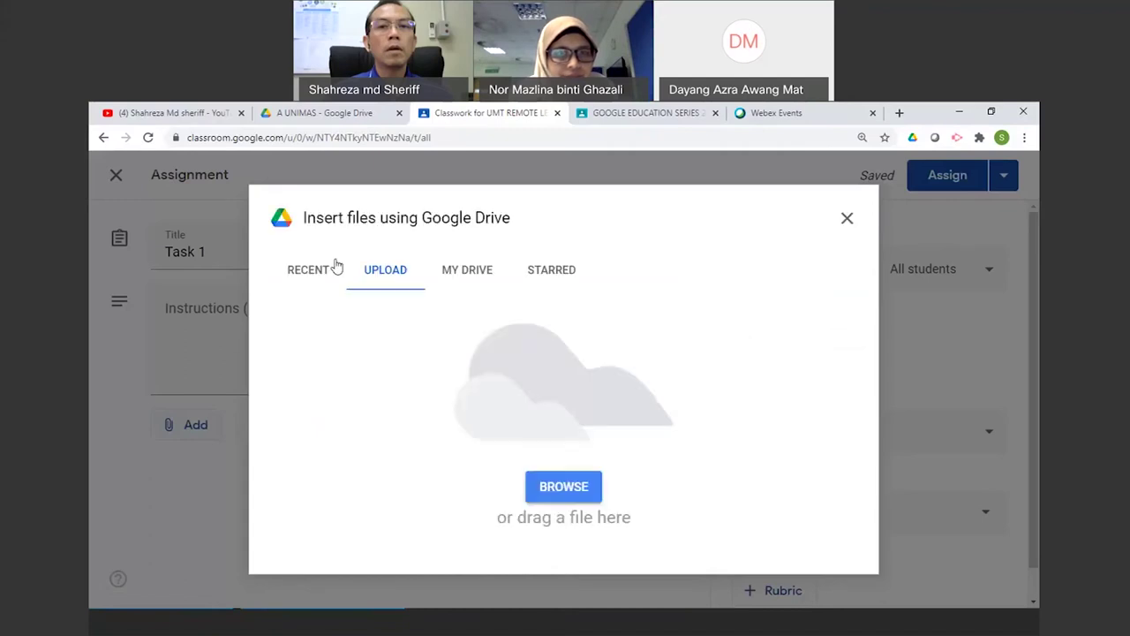
{"action": "left_click", "coordinate": [550, 494]}
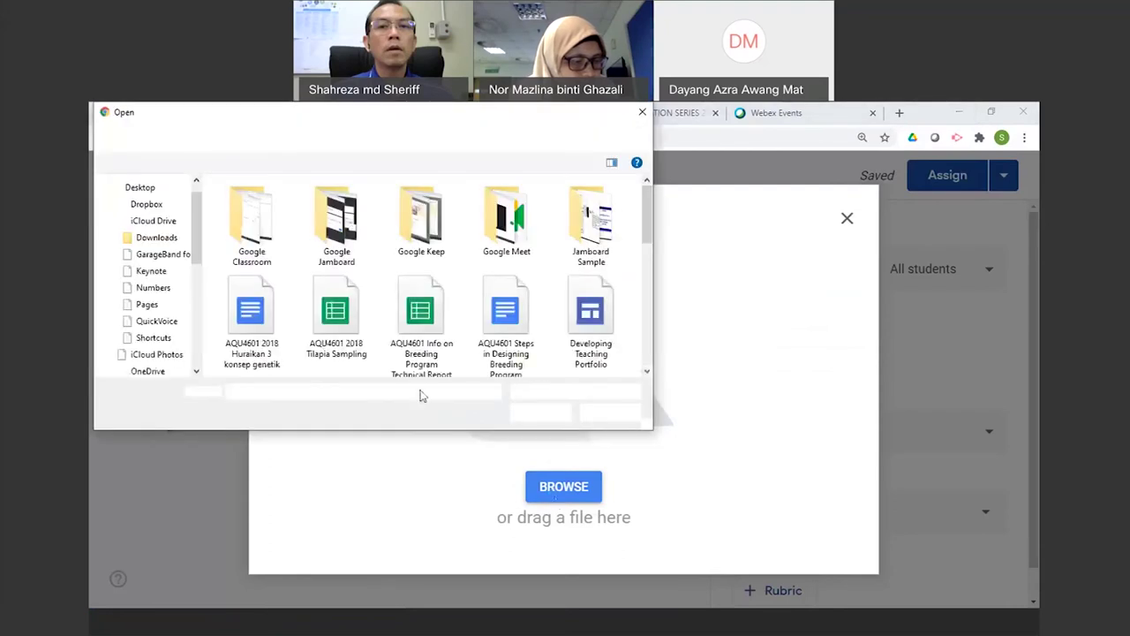
{"action": "scroll", "coordinate": [365, 288], "scroll_direction": "down", "scroll_amount": 2}
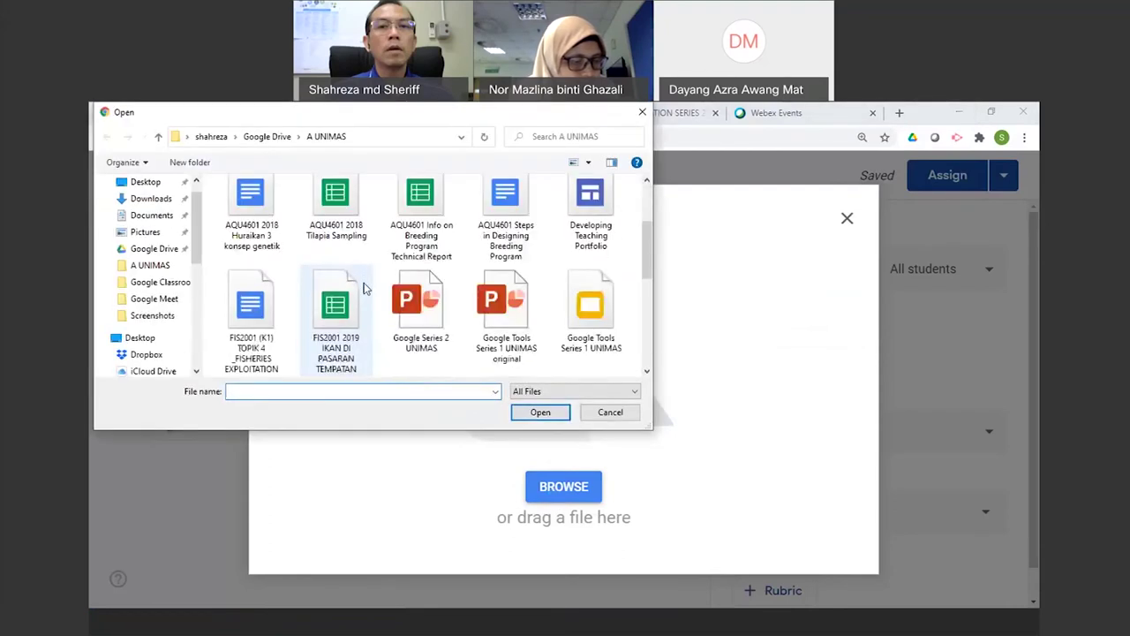
{"action": "double_click", "coordinate": [599, 318]}
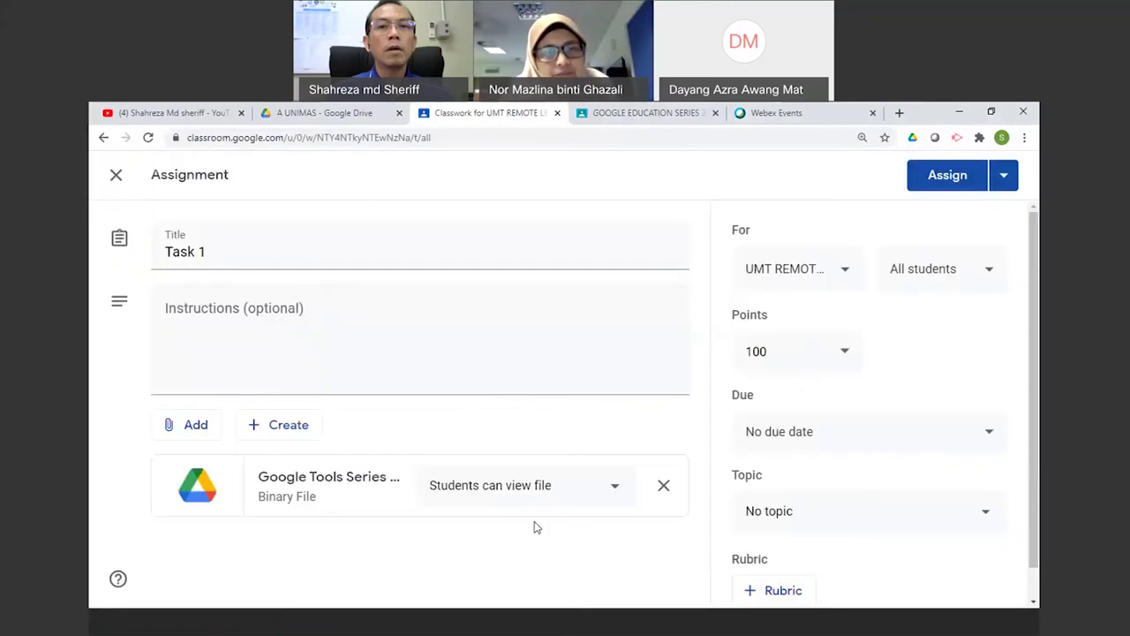
{"action": "left_click", "coordinate": [584, 493]}
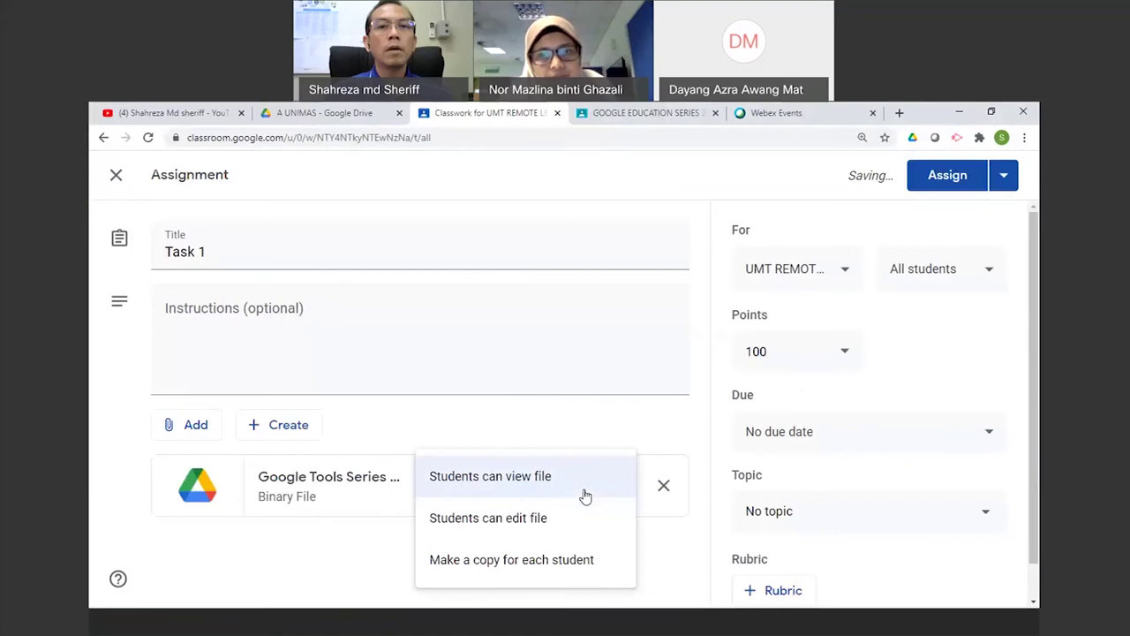
{"action": "left_click", "coordinate": [521, 560]}
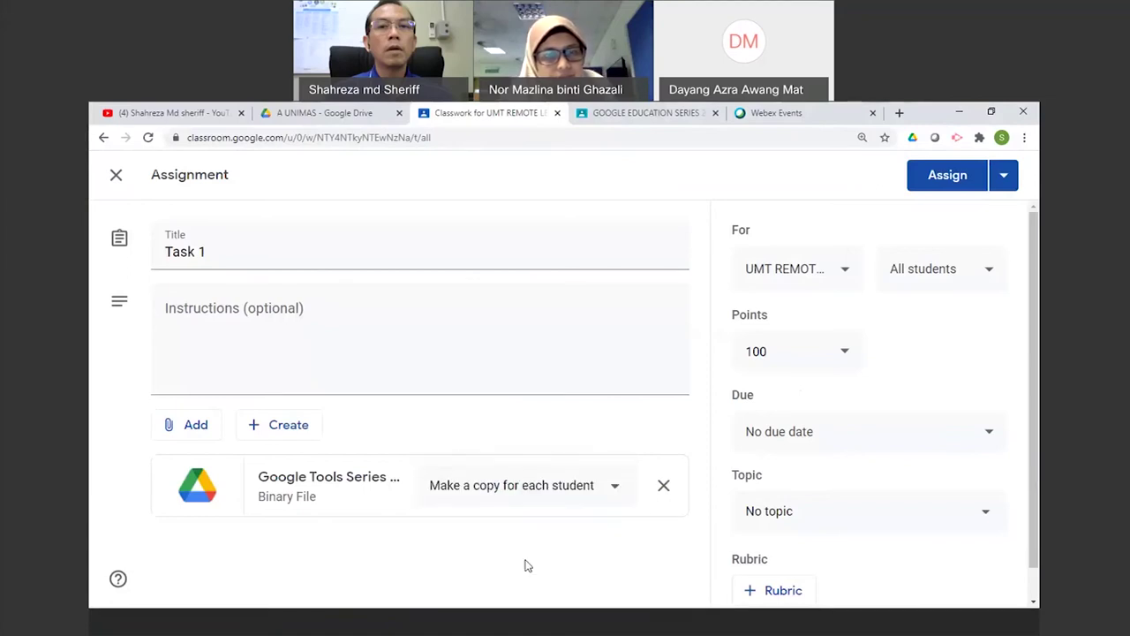
Open YouTube task 1 of the GOOGLE EDUCATION SERIES 2 class for editing and copy its three lines of instructions.
{"action": "left_click", "coordinate": [685, 115]}
{"action": "scroll", "coordinate": [433, 521], "scroll_direction": "down", "scroll_amount": 2}
{"action": "scroll", "coordinate": [494, 371], "scroll_direction": "up", "scroll_amount": 2}
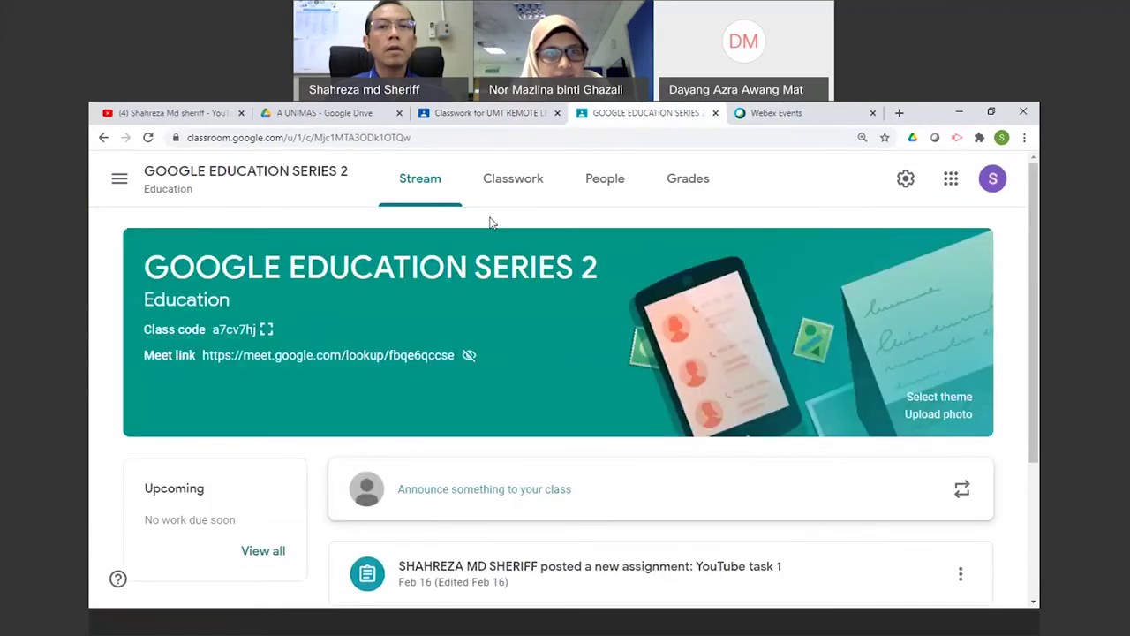
{"action": "left_click", "coordinate": [520, 182]}
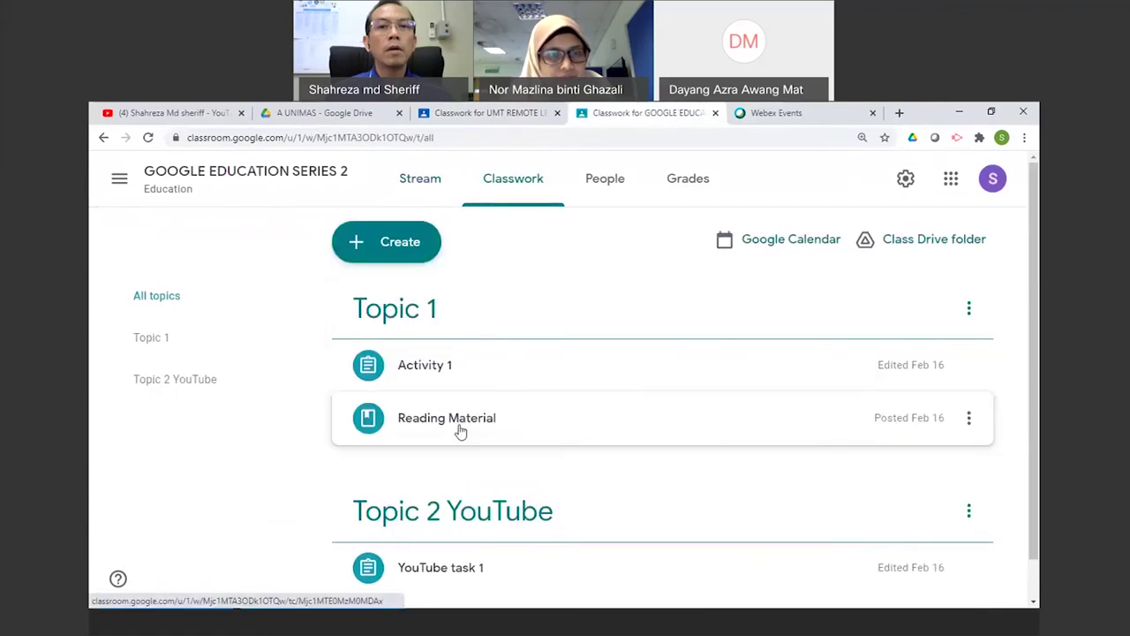
{"action": "scroll", "coordinate": [459, 494], "scroll_direction": "down", "scroll_amount": 1}
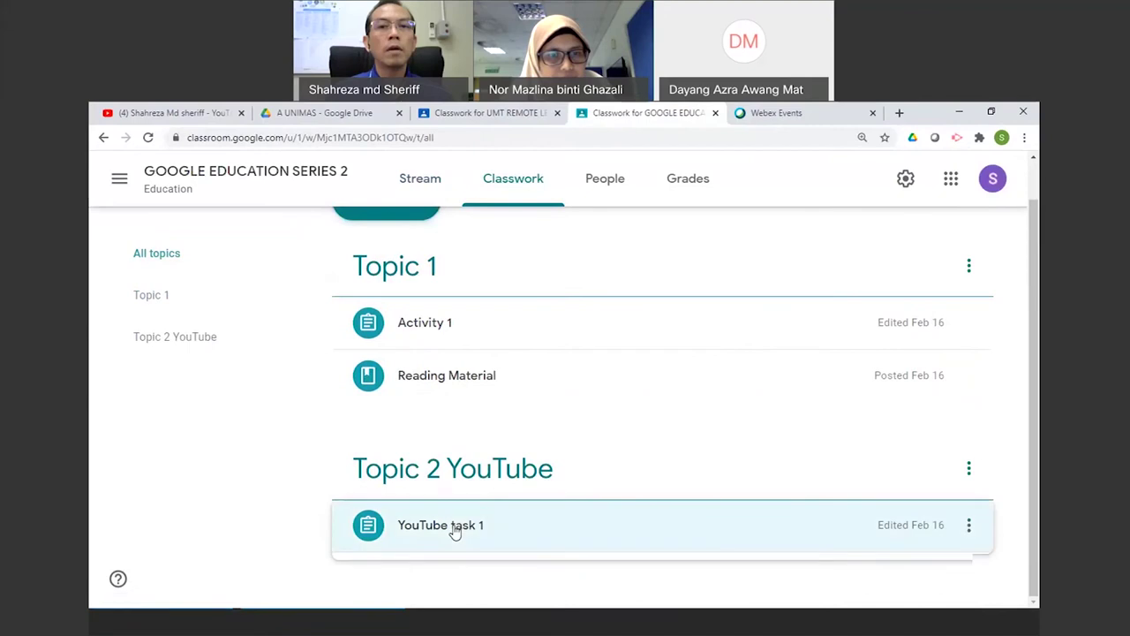
{"action": "left_click", "coordinate": [447, 530]}
{"action": "scroll", "coordinate": [424, 521], "scroll_direction": "down", "scroll_amount": 1}
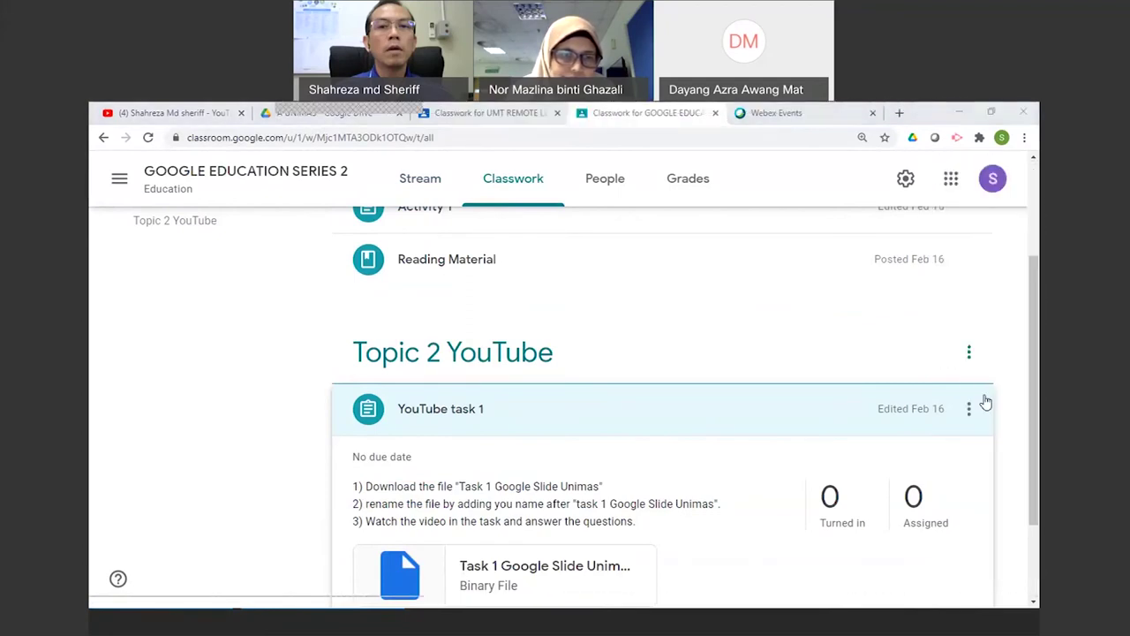
{"action": "left_click", "coordinate": [970, 411]}
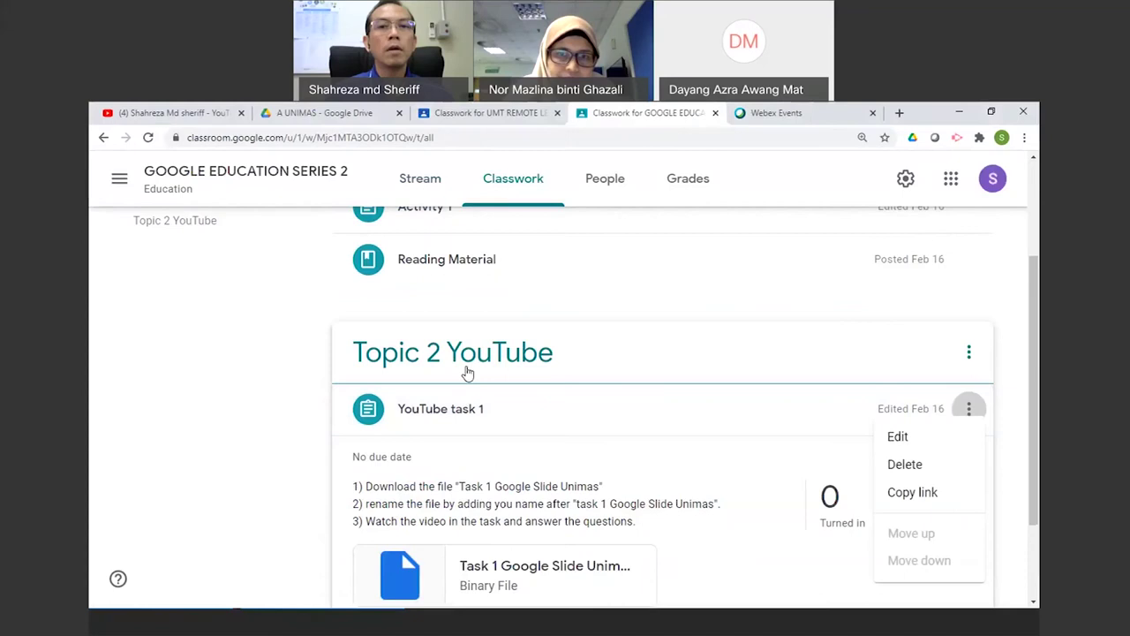
{"action": "left_click", "coordinate": [915, 438]}
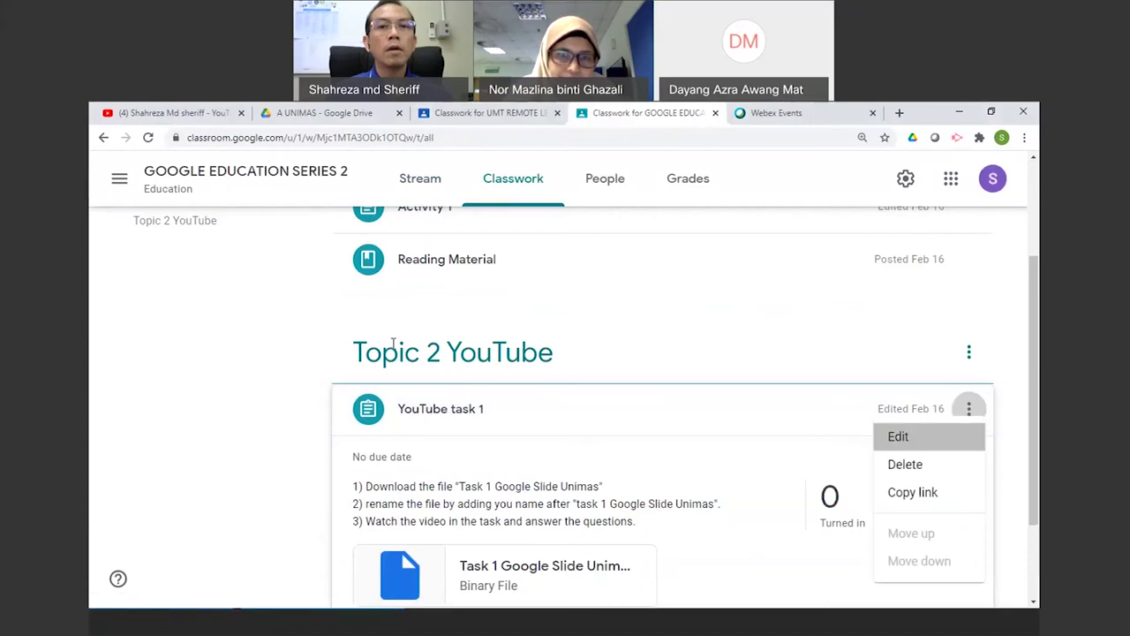
{"action": "left_click_drag", "start_coordinate": [168, 309], "coordinate": [606, 353]}
{"action": "key", "text": "ctrl+c"}
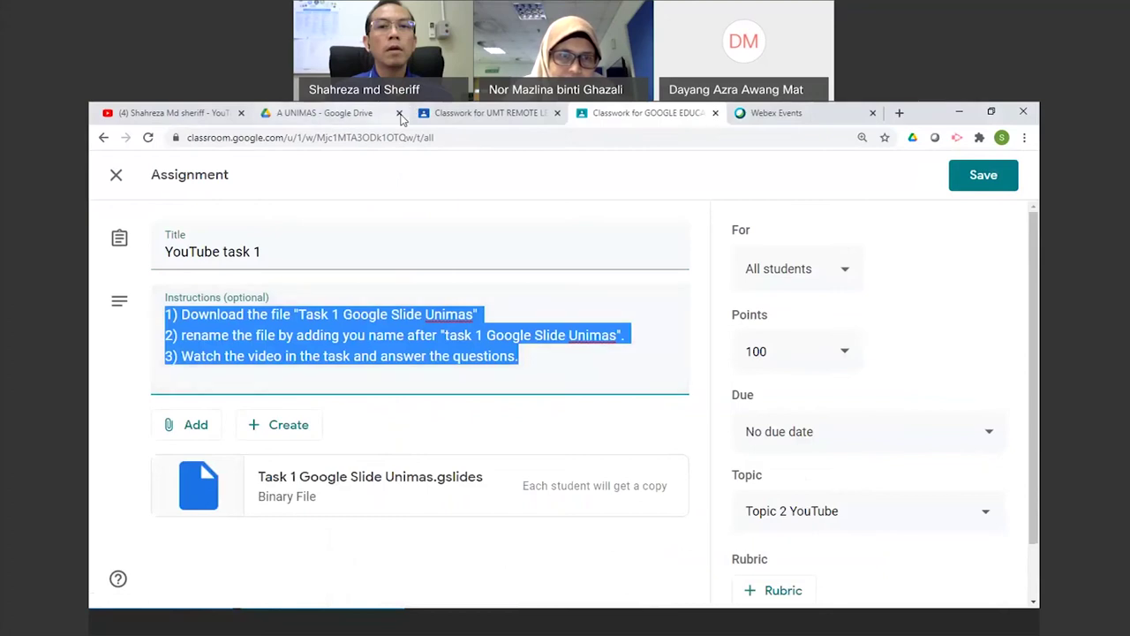
Paste the copied instructions into Task 1 of the UMT REMOTE LEARNING class and assign it to all students.
{"action": "left_click", "coordinate": [444, 118]}
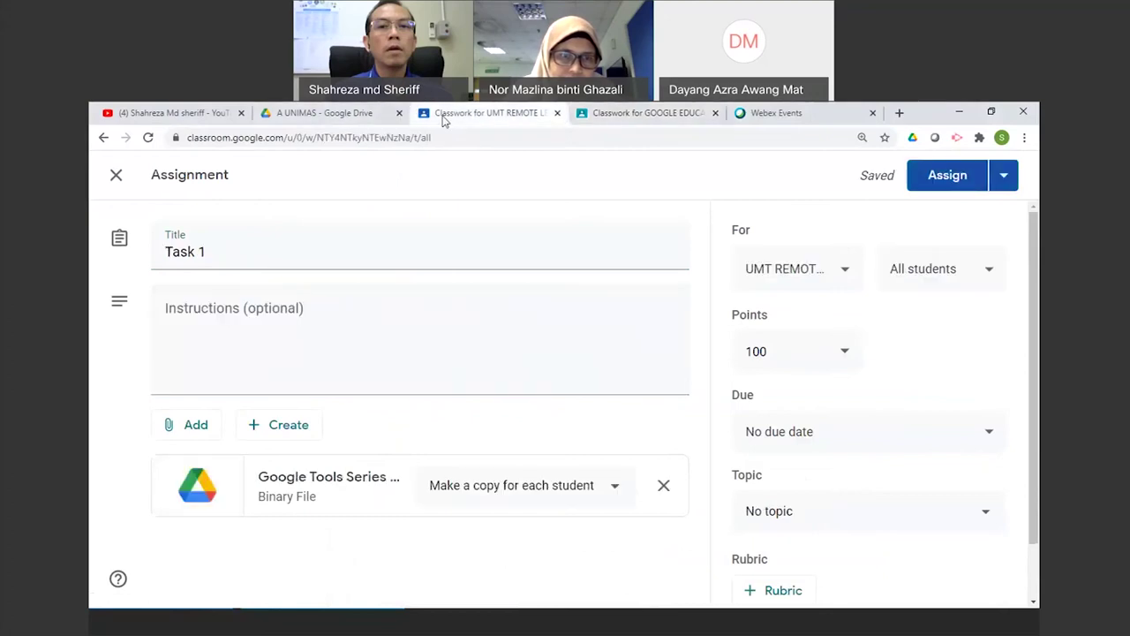
{"action": "left_click", "coordinate": [230, 335]}
{"action": "key", "text": "ctrl+v"}
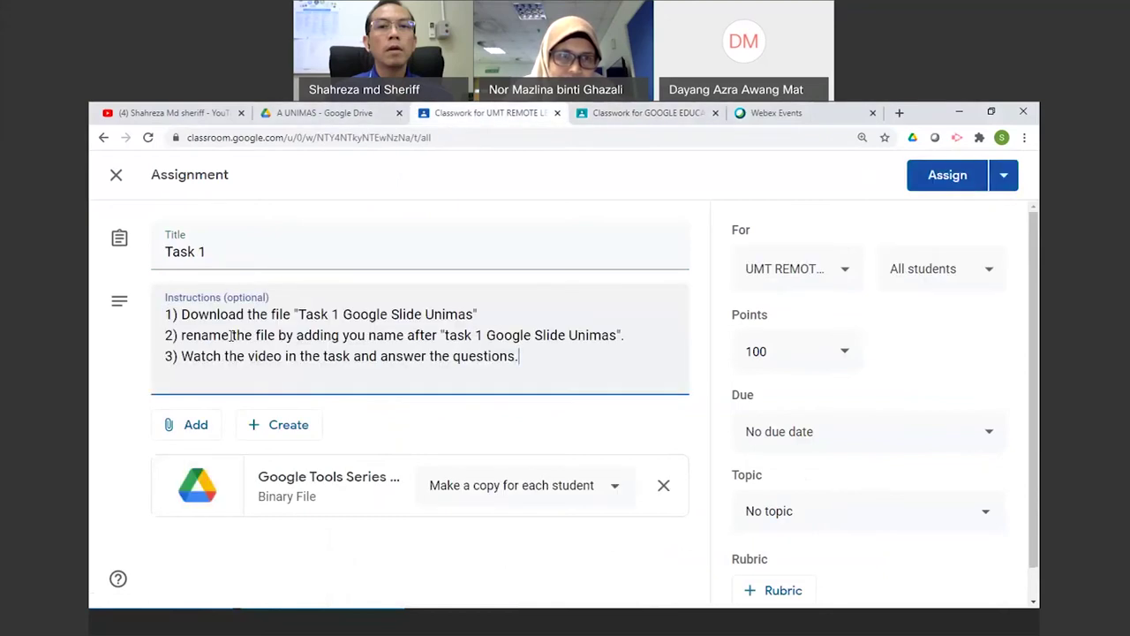
{"action": "left_click", "coordinate": [922, 184]}
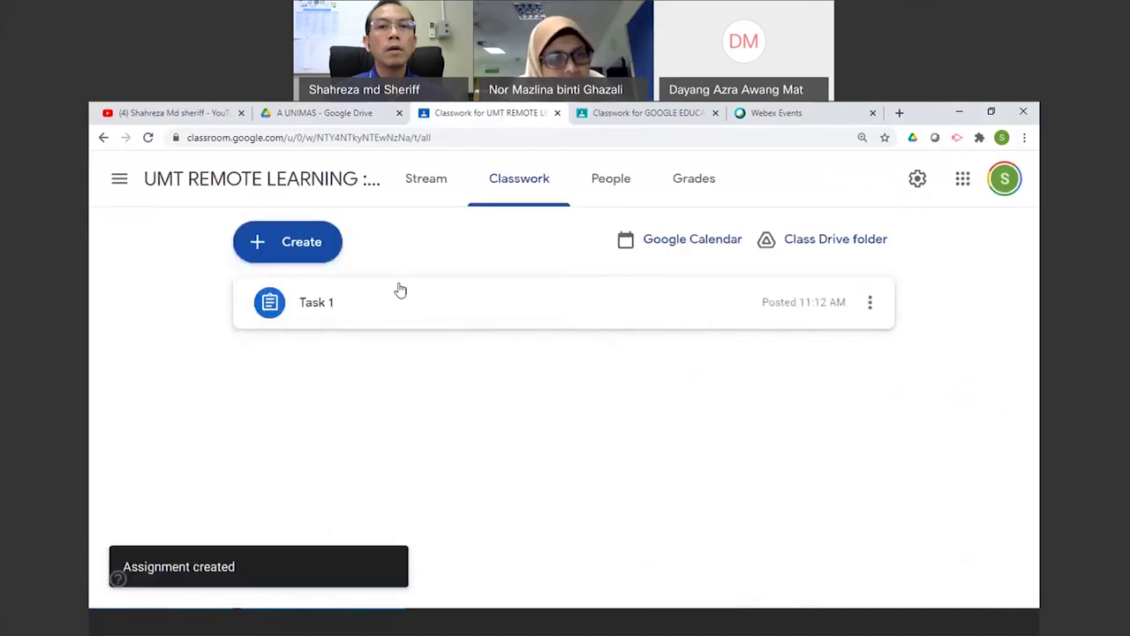
Show the enlarged class code of the UMT REMOTE LEARNING : GOOGLE DOC class, highlight it, and return to the stream with the Task 1 post.
{"action": "left_click", "coordinate": [225, 181]}
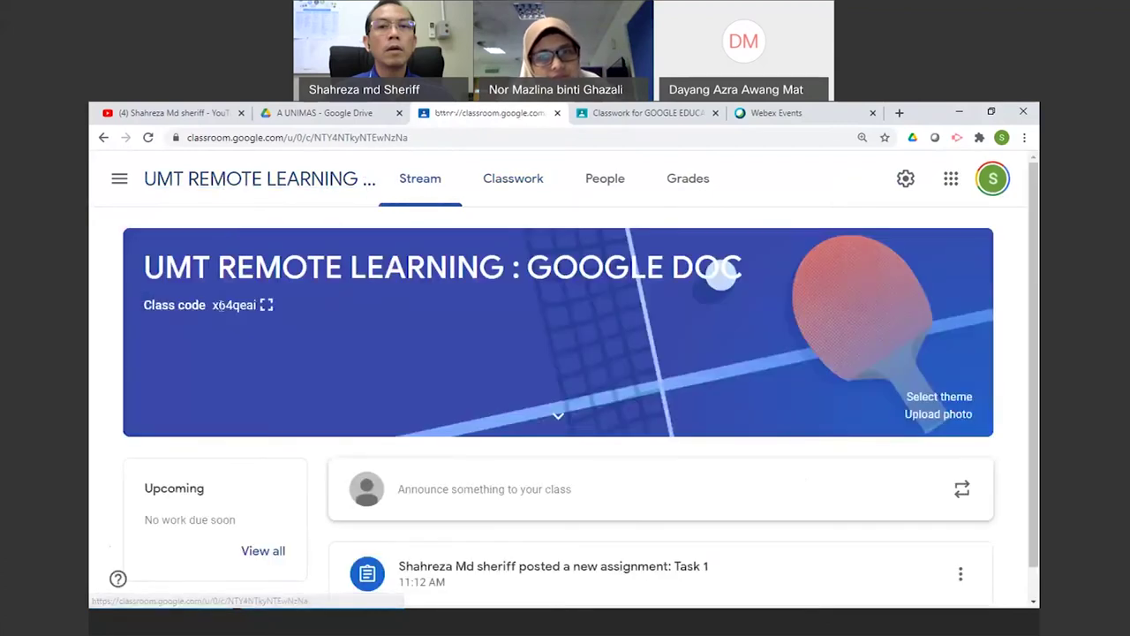
{"action": "left_click", "coordinate": [267, 305]}
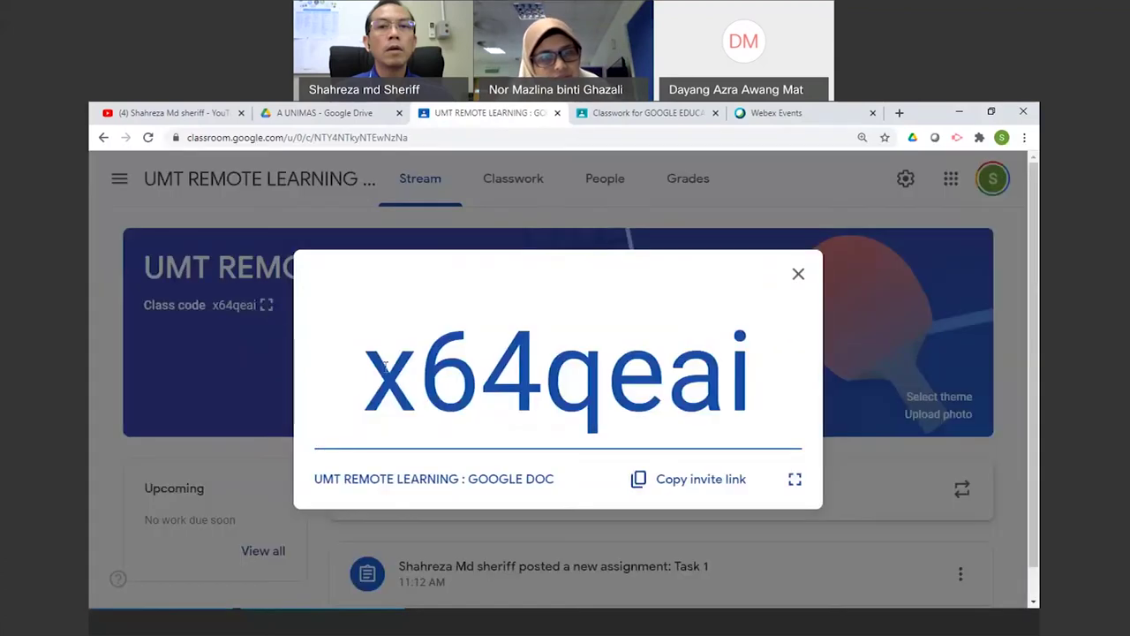
{"action": "left_click_drag", "start_coordinate": [378, 371], "coordinate": [790, 384]}
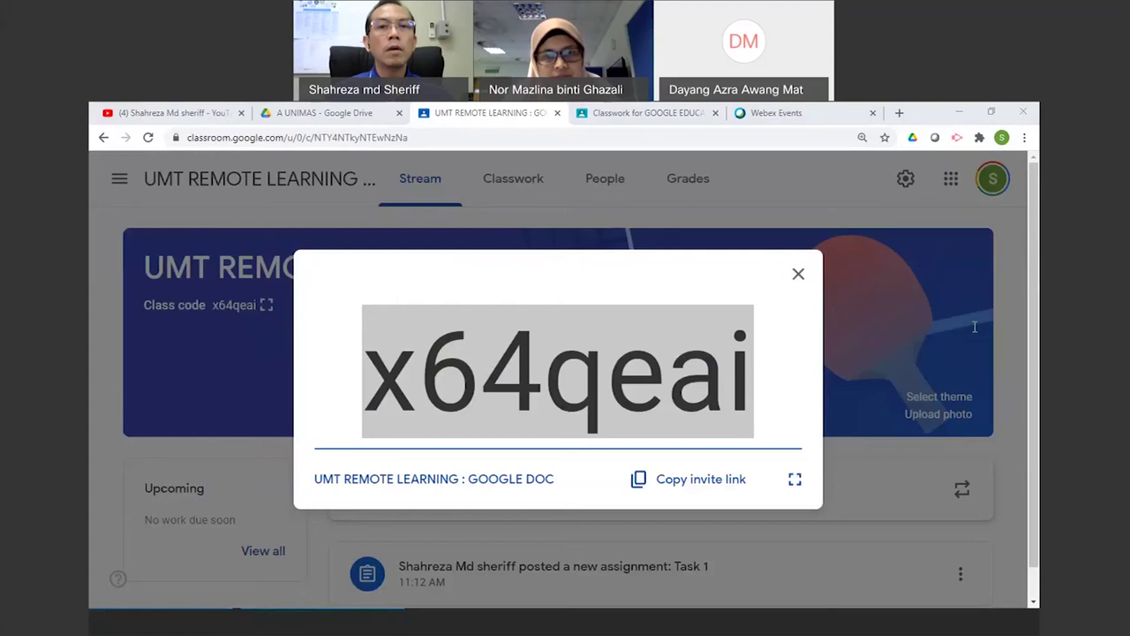
{"action": "left_click", "coordinate": [532, 270]}
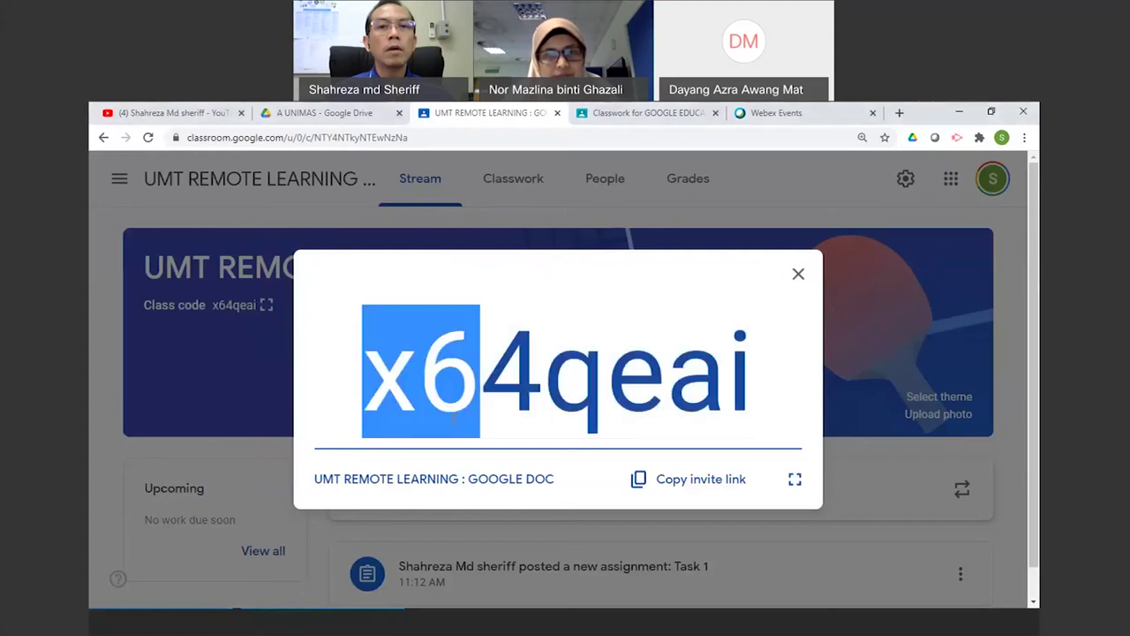
{"action": "left_click", "coordinate": [798, 275]}
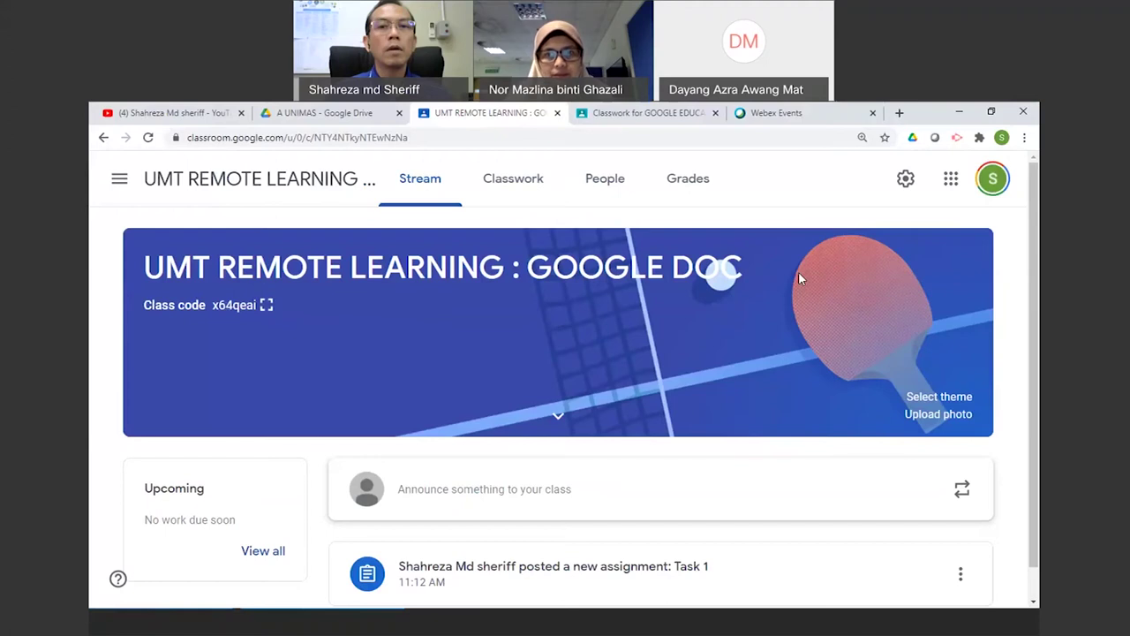
{"action": "scroll", "coordinate": [798, 271], "scroll_direction": "down", "scroll_amount": 1}
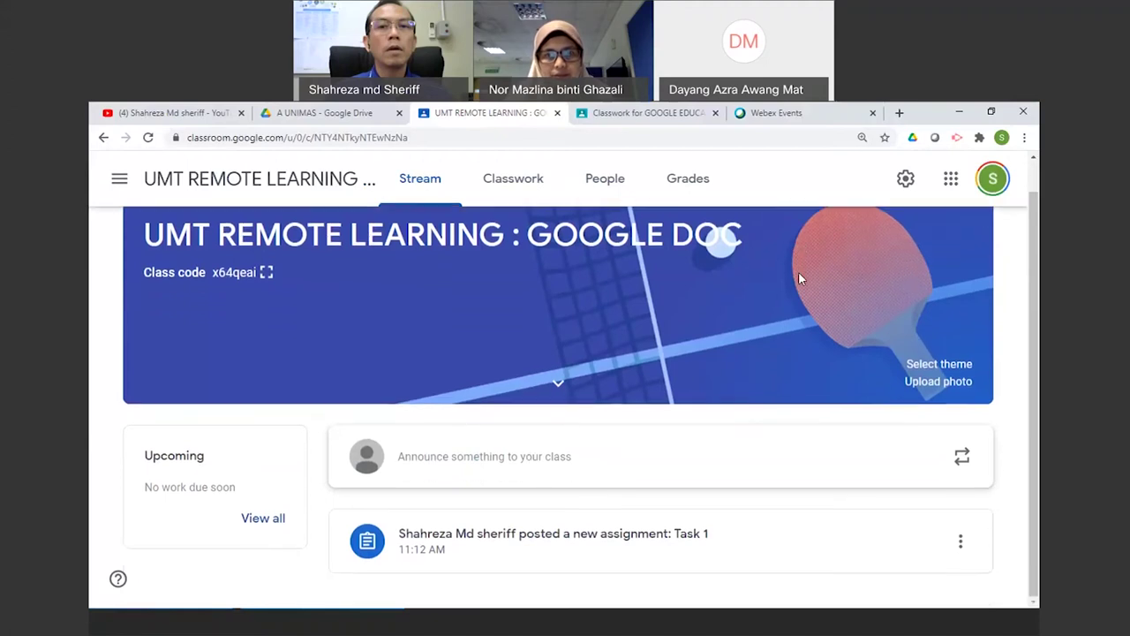
Expand Task 1 in the UMT REMOTE LEARNING classwork and look through the students' entries in the gradebook.
{"action": "left_click", "coordinate": [515, 187]}
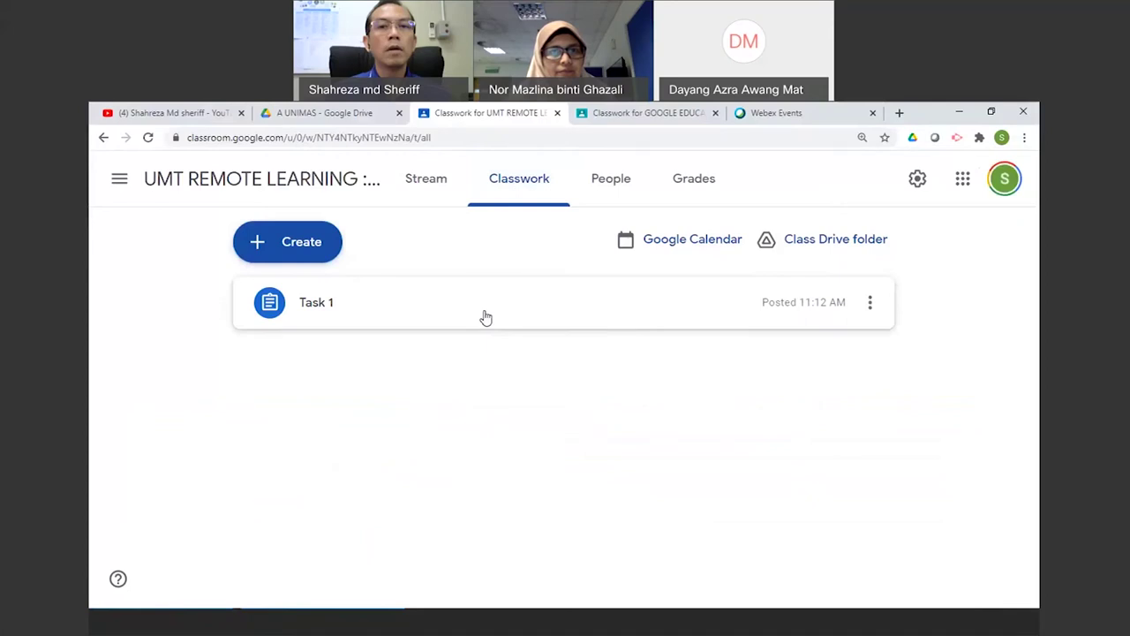
{"action": "left_click", "coordinate": [485, 317]}
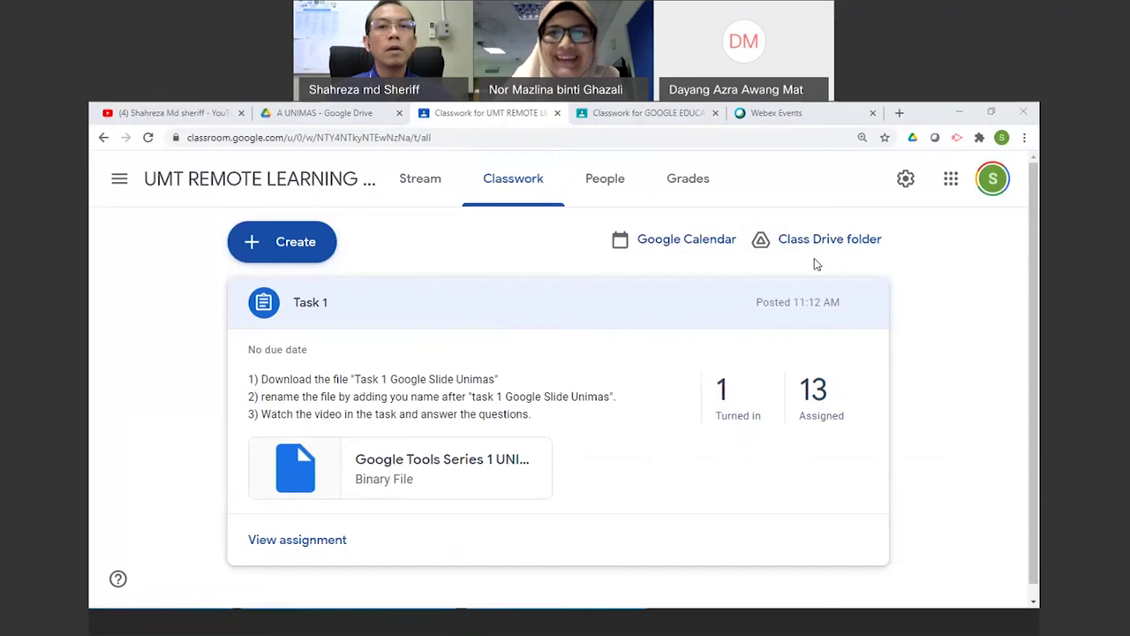
{"action": "left_click", "coordinate": [675, 188]}
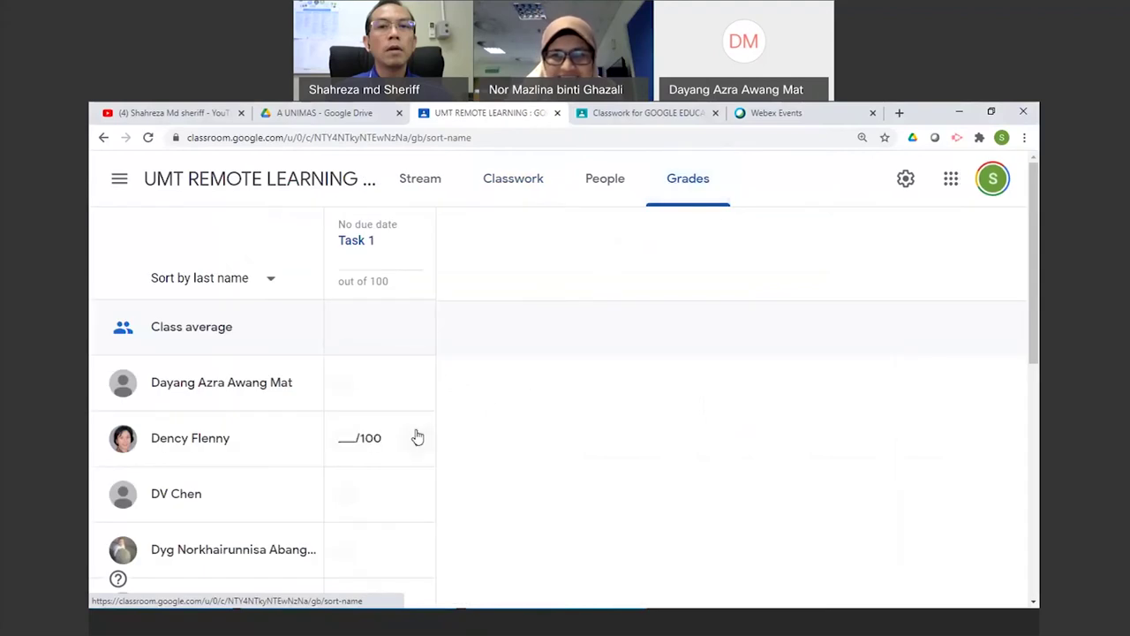
{"action": "scroll", "coordinate": [557, 464], "scroll_direction": "down", "scroll_amount": 7}
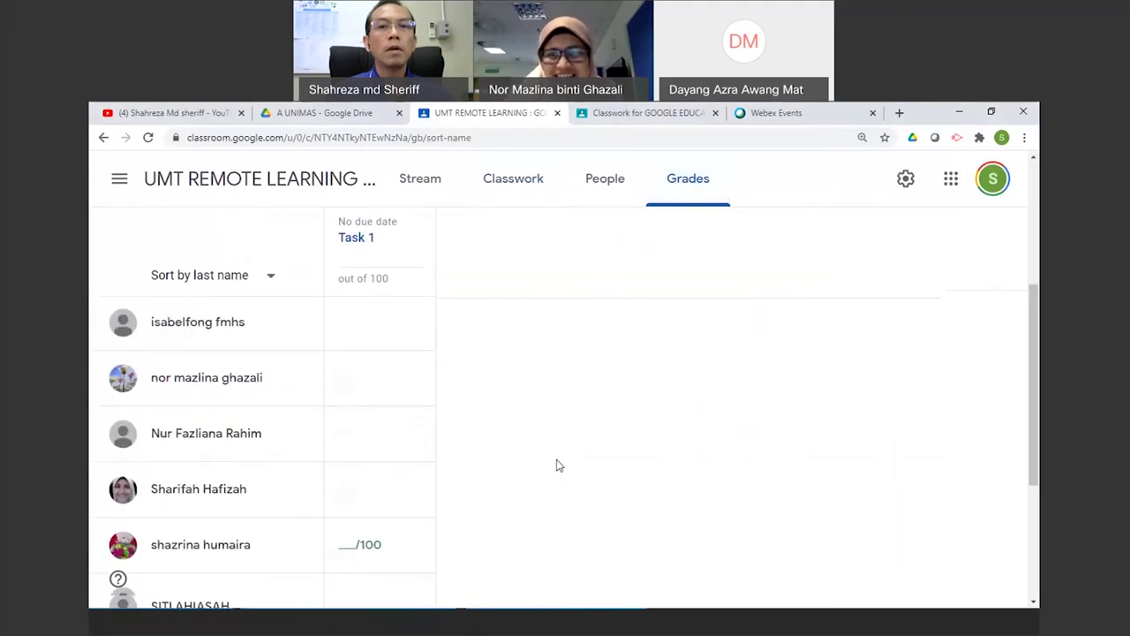
{"action": "scroll", "coordinate": [557, 464], "scroll_direction": "up", "scroll_amount": 7}
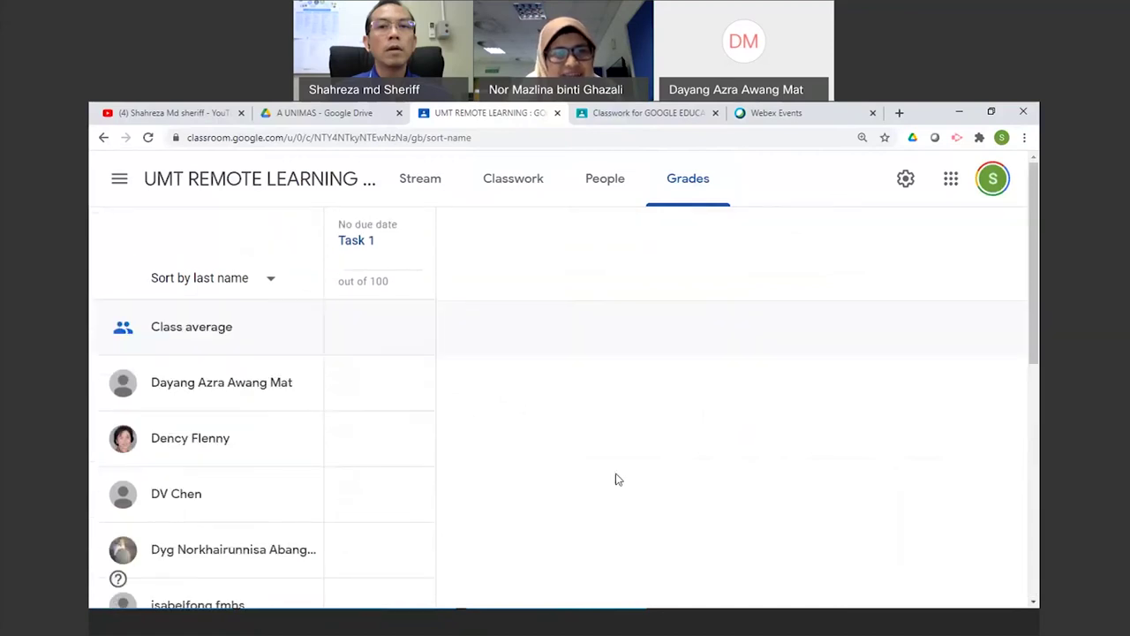
{"action": "scroll", "coordinate": [615, 477], "scroll_direction": "down", "scroll_amount": 7}
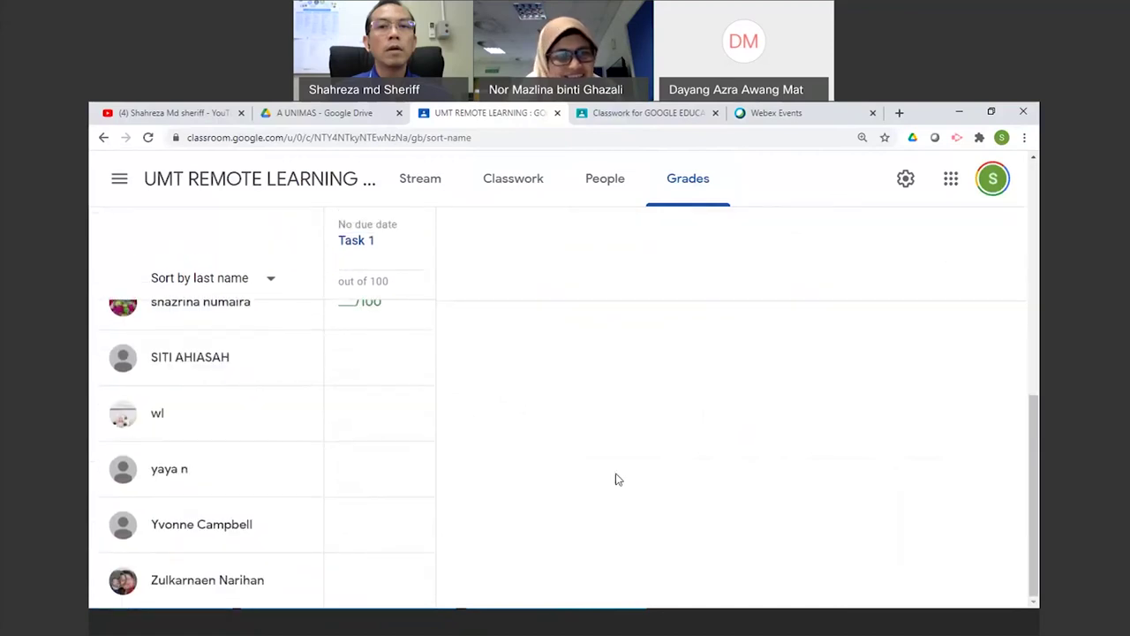
{"action": "scroll", "coordinate": [618, 478], "scroll_direction": "up", "scroll_amount": 7}
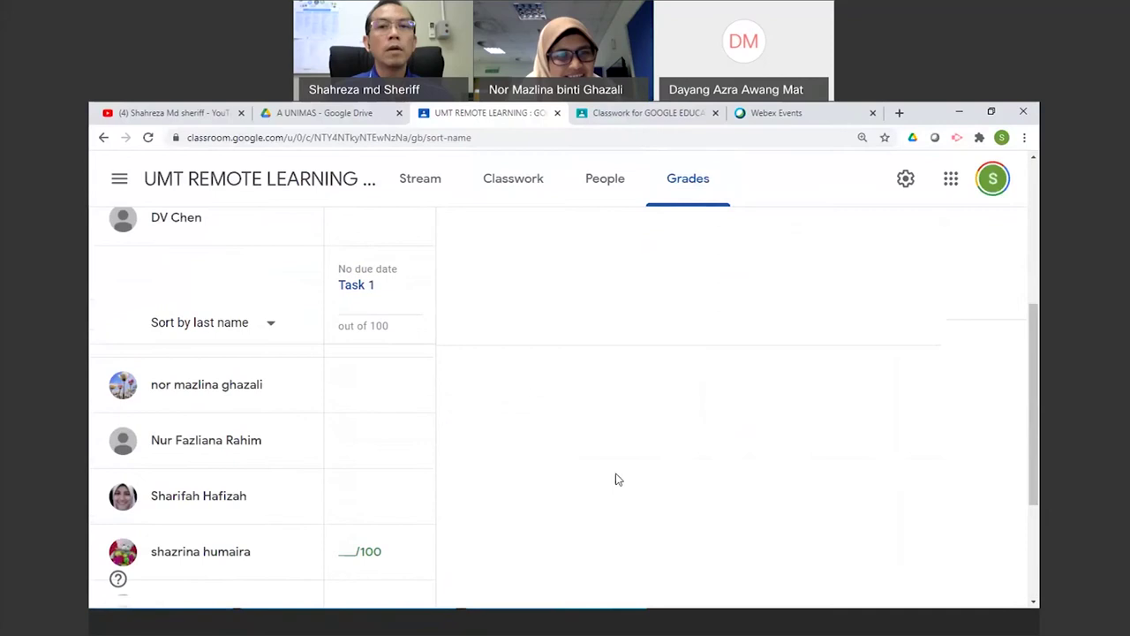
Check the class's list of teachers and students, and view the work turned in for Task 1.
{"action": "left_click", "coordinate": [600, 192]}
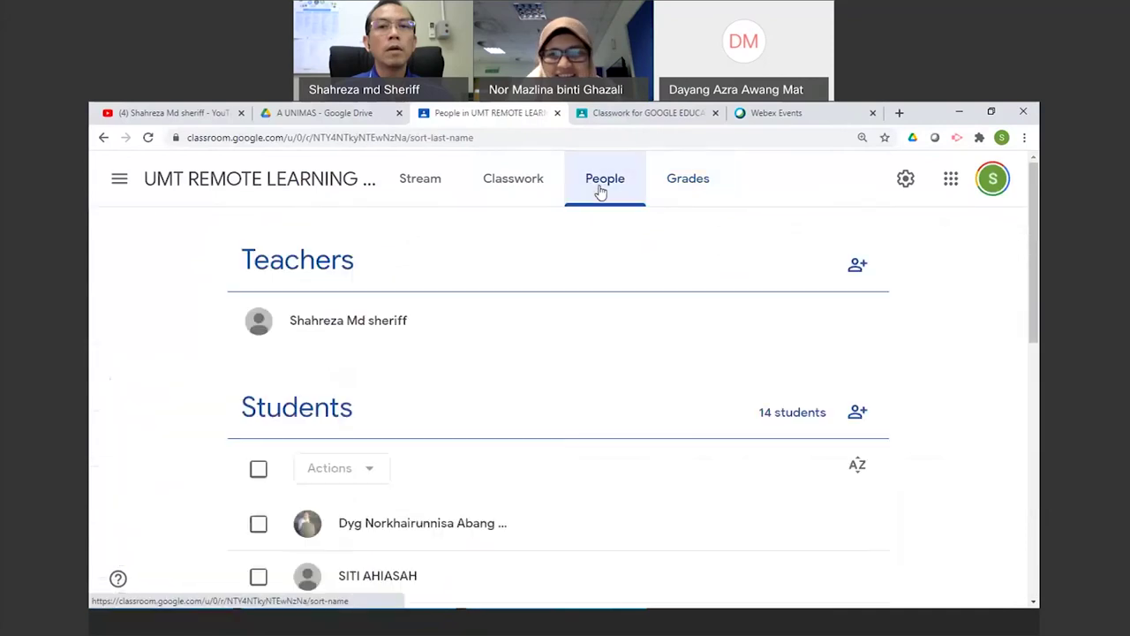
{"action": "left_click", "coordinate": [514, 191]}
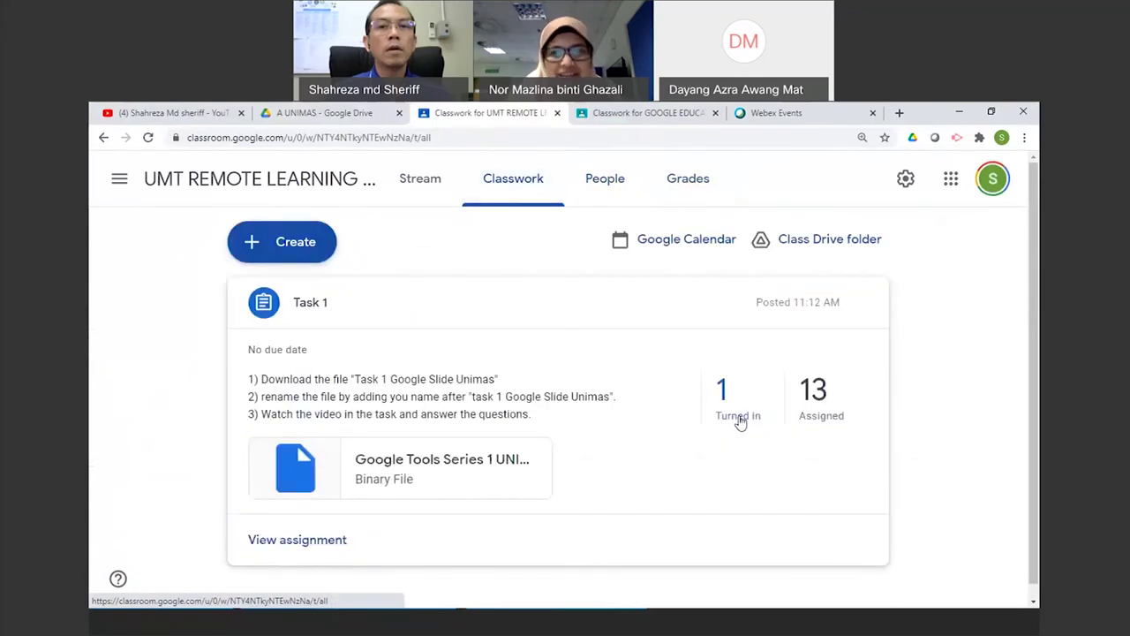
{"action": "left_click", "coordinate": [739, 418]}
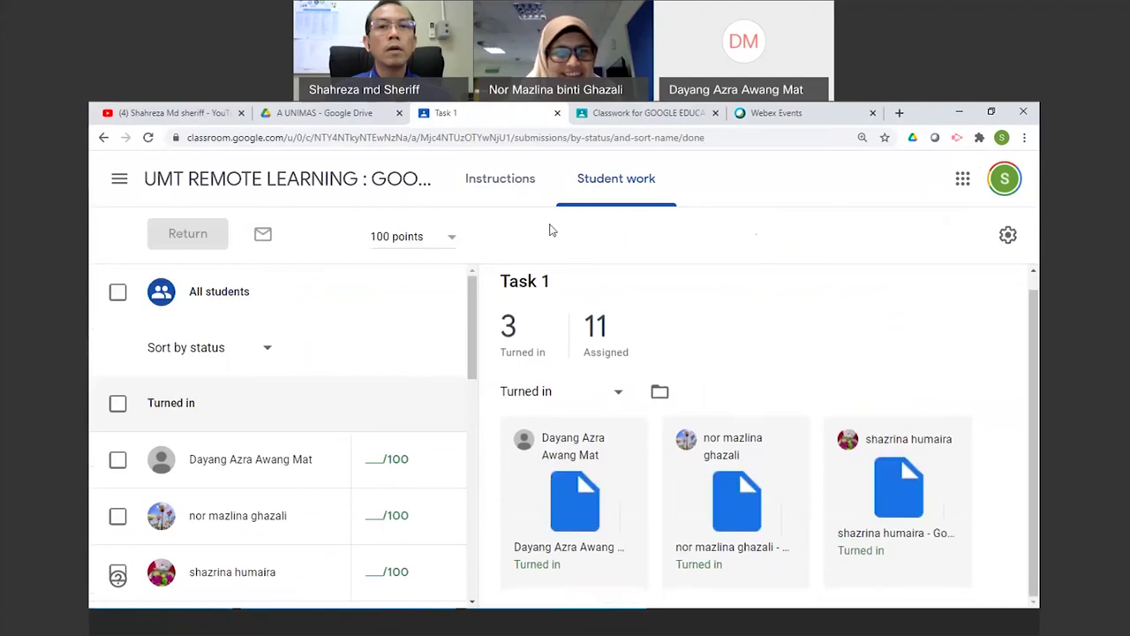
View Task 1's instructions and return to the stream of the UMT REMOTE LEARNING : GOOGLE DOC class.
{"action": "left_click", "coordinate": [501, 181]}
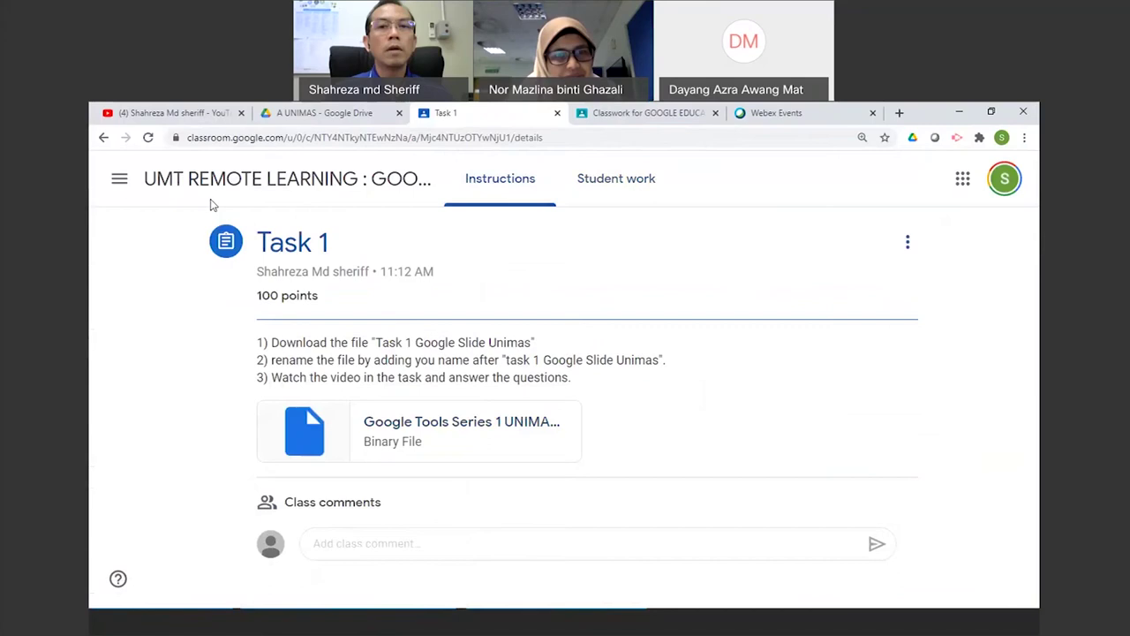
{"action": "left_click", "coordinate": [121, 181]}
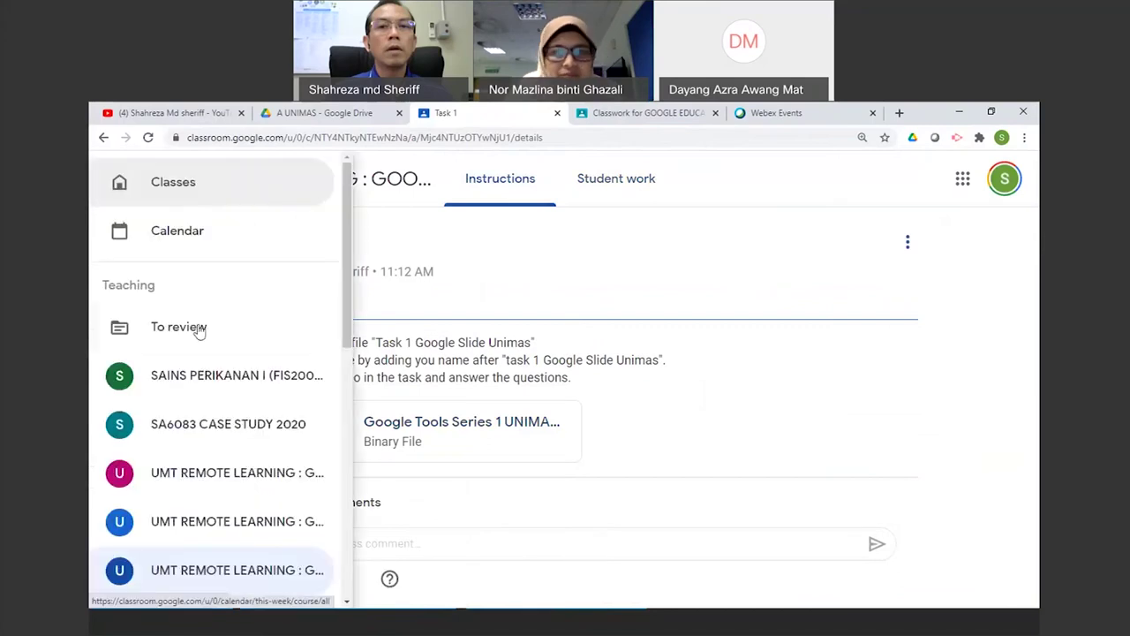
{"action": "left_click", "coordinate": [251, 571]}
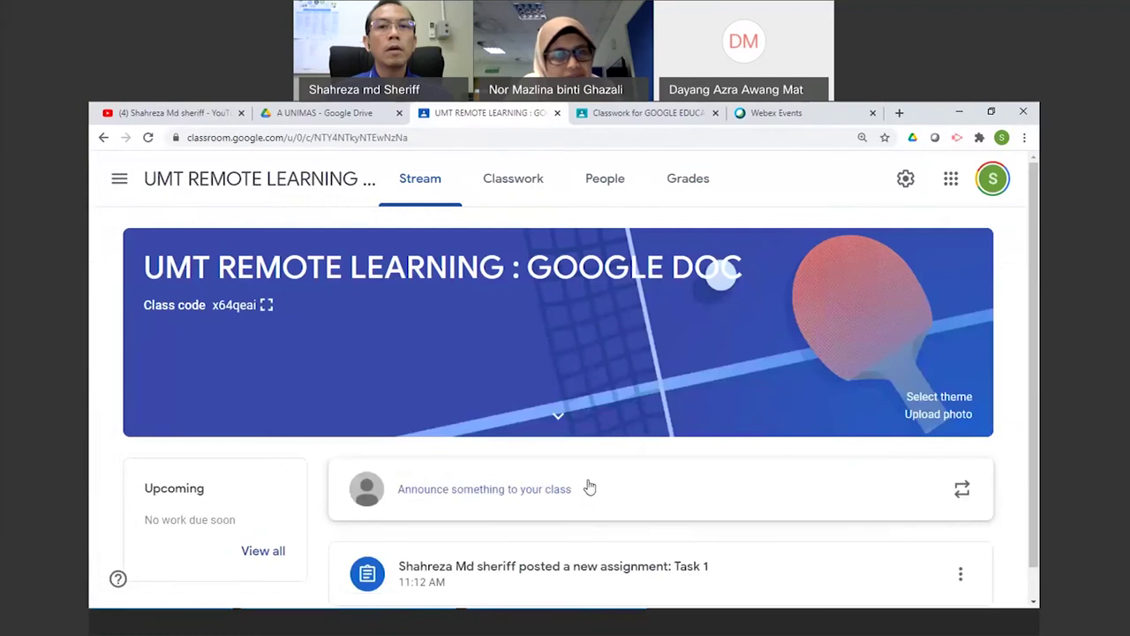
Reopen the work turned in for Task 1 and look through the submitted files and the student list.
{"action": "left_click", "coordinate": [533, 182]}
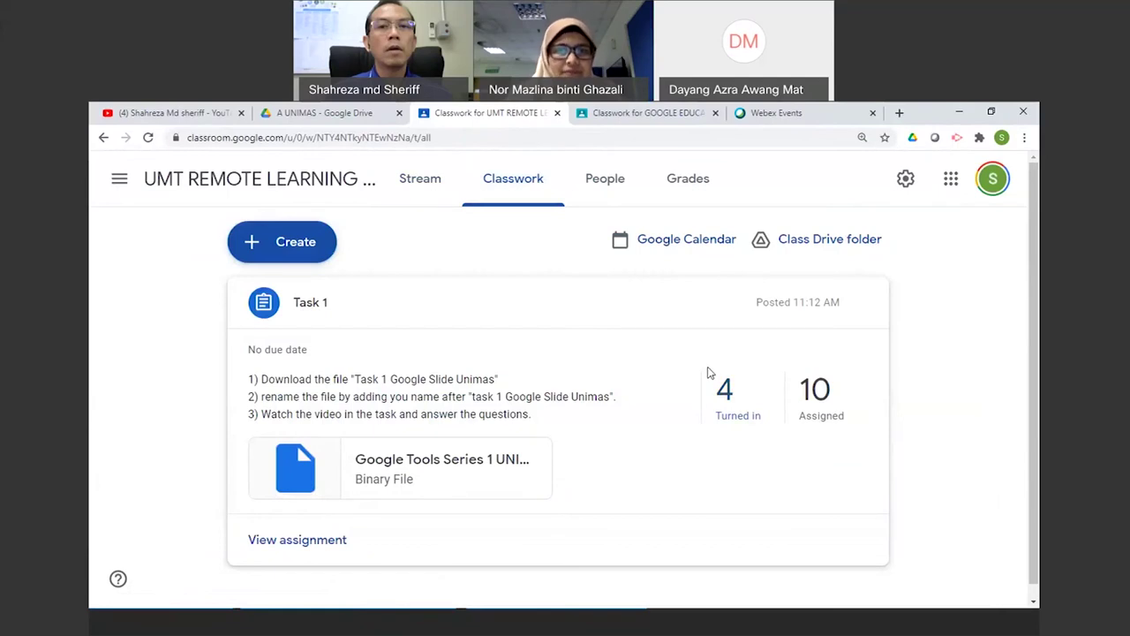
{"action": "left_click", "coordinate": [741, 422]}
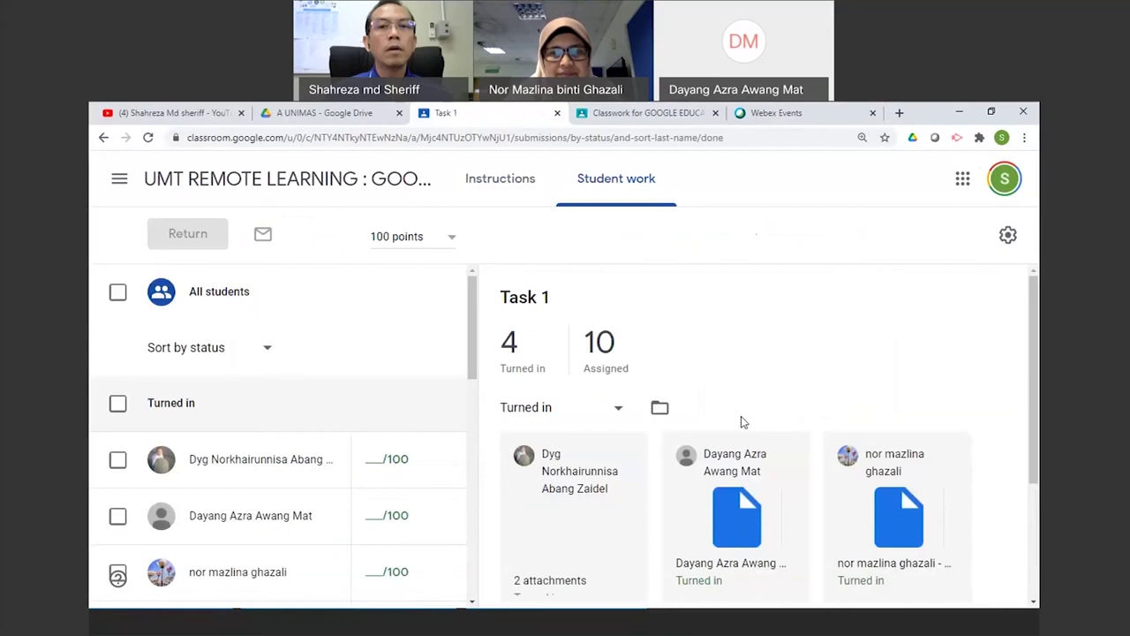
{"action": "scroll", "coordinate": [742, 422], "scroll_direction": "down", "scroll_amount": 1}
{"action": "scroll", "coordinate": [742, 422], "scroll_direction": "down", "scroll_amount": 1}
{"action": "scroll", "coordinate": [741, 422], "scroll_direction": "up", "scroll_amount": 1}
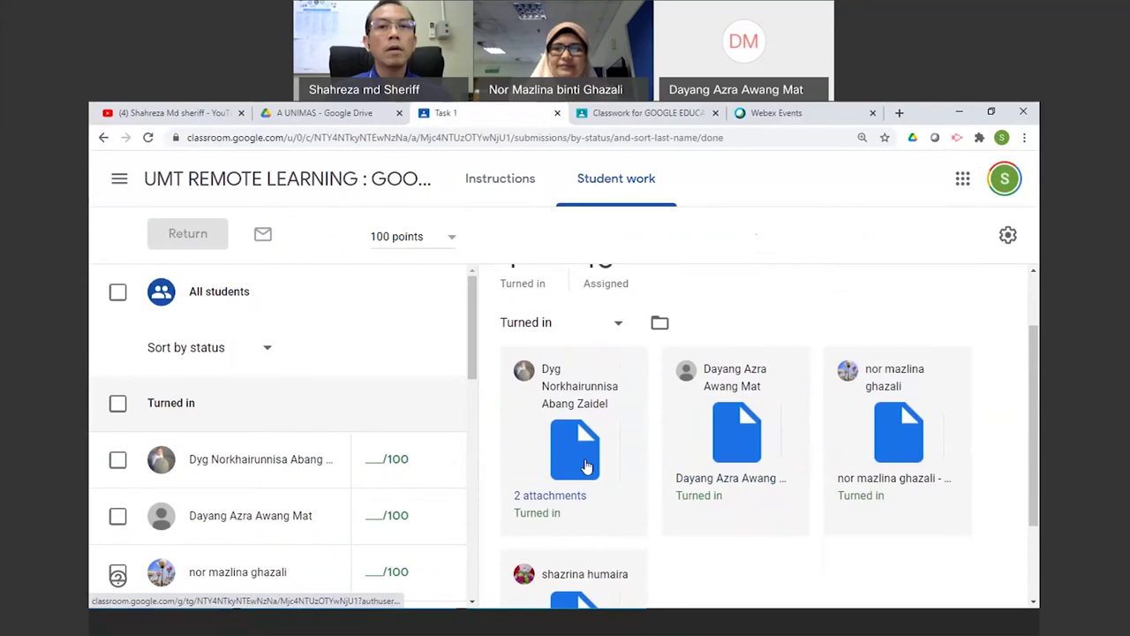
{"action": "scroll", "coordinate": [416, 477], "scroll_direction": "down", "scroll_amount": 2}
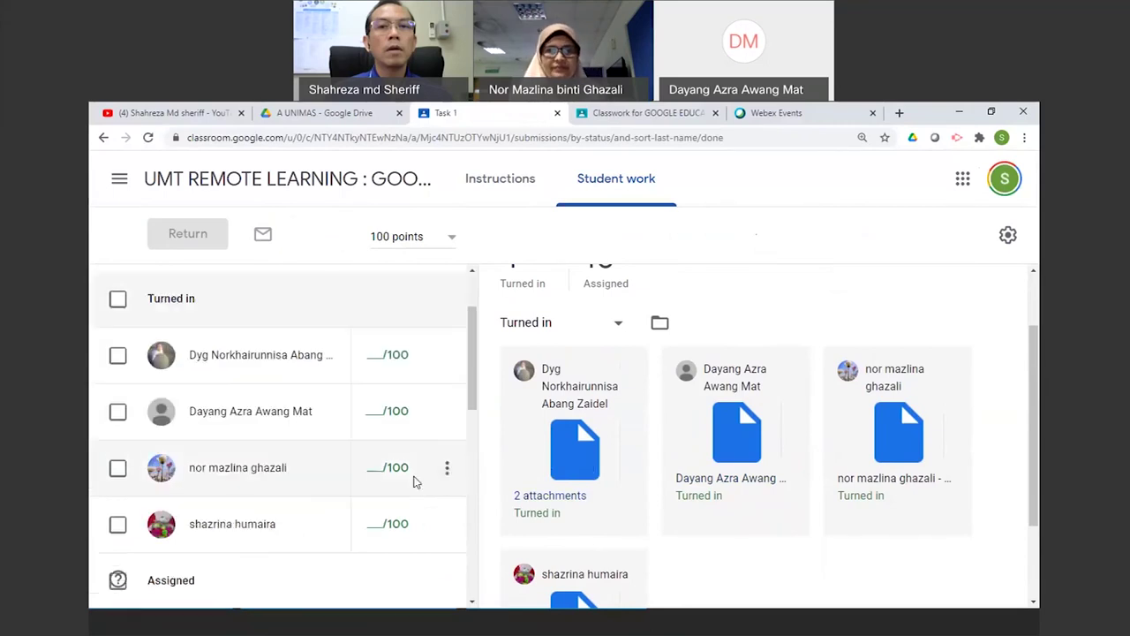
Open the first student's Task 1 submission with two attachments and go through the introductory grading tips to the end.
{"action": "left_click", "coordinate": [567, 453]}
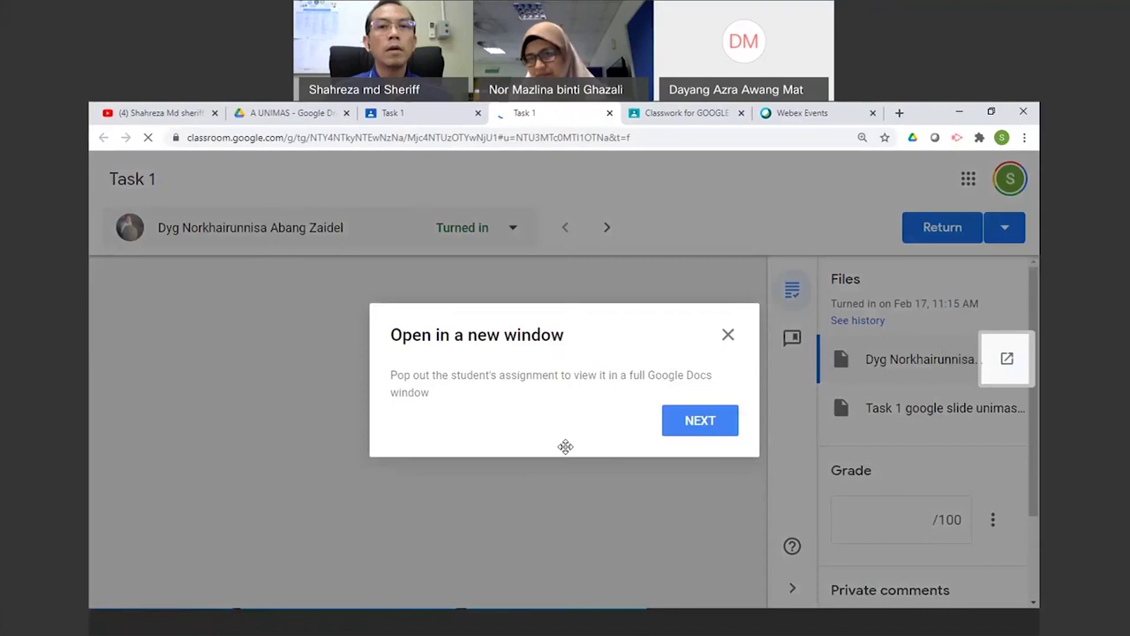
{"action": "left_click", "coordinate": [703, 423]}
{"action": "left_click", "coordinate": [693, 441]}
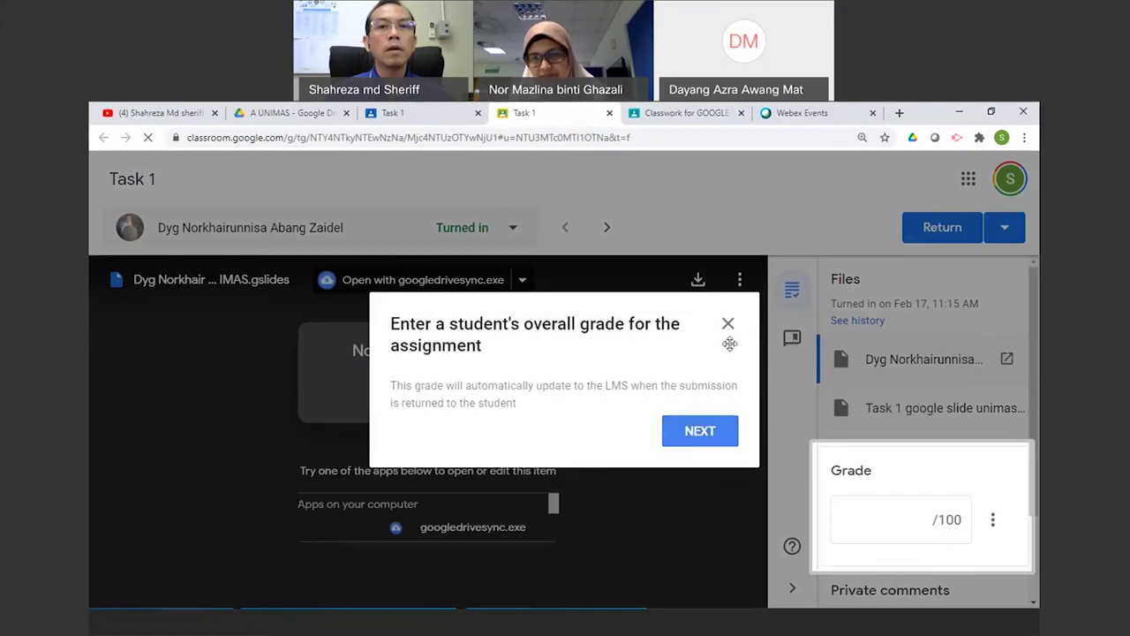
{"action": "left_click", "coordinate": [699, 433]}
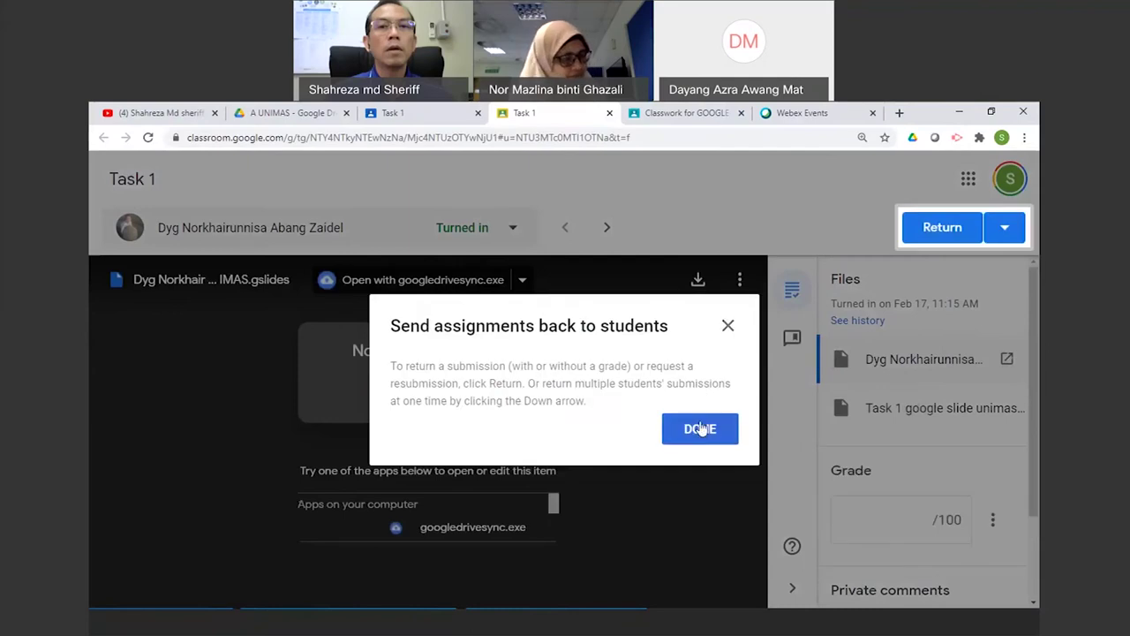
{"action": "left_click", "coordinate": [699, 428]}
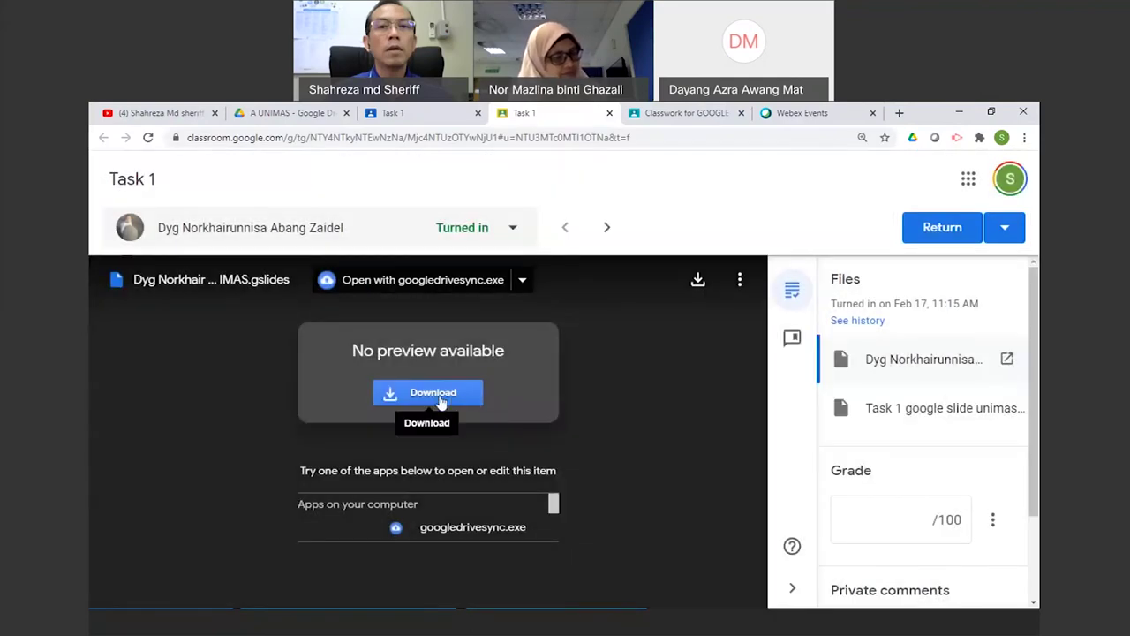
Download the student's submitted slides file, inspect the presentation it opens, and close it.
{"action": "left_click", "coordinate": [427, 394]}
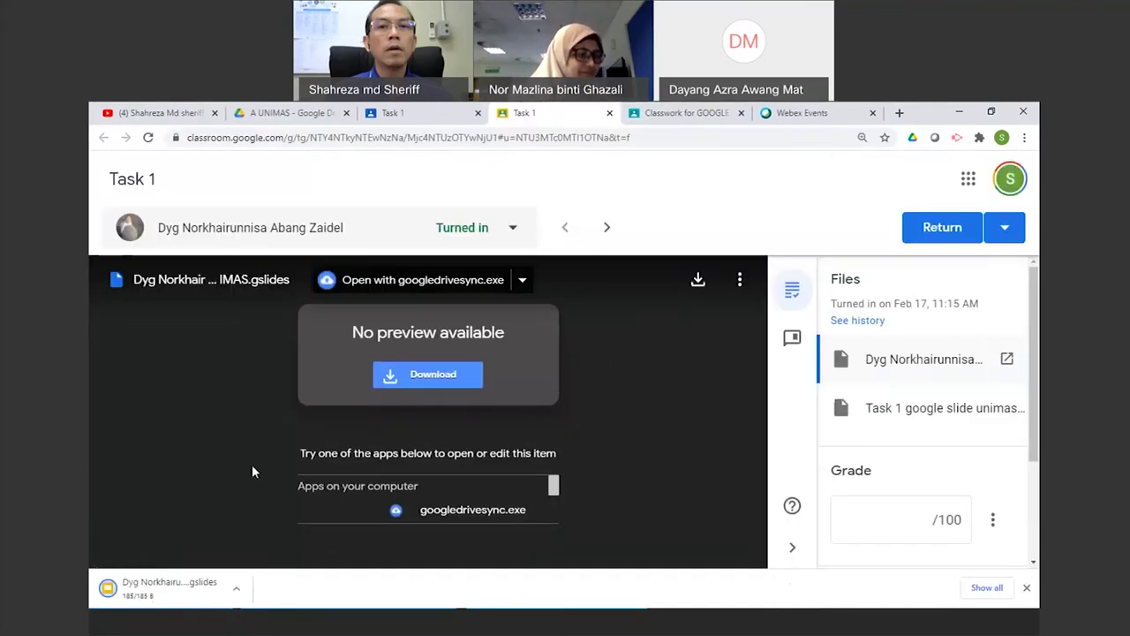
{"action": "left_click", "coordinate": [148, 589]}
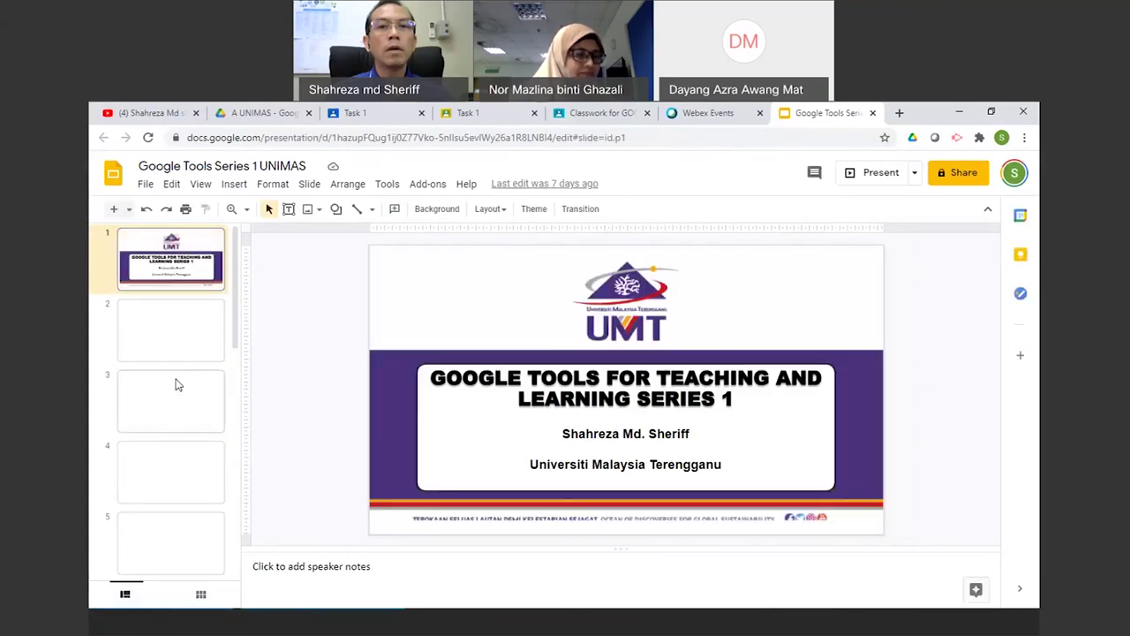
{"action": "scroll", "coordinate": [176, 384], "scroll_direction": "down", "scroll_amount": 2}
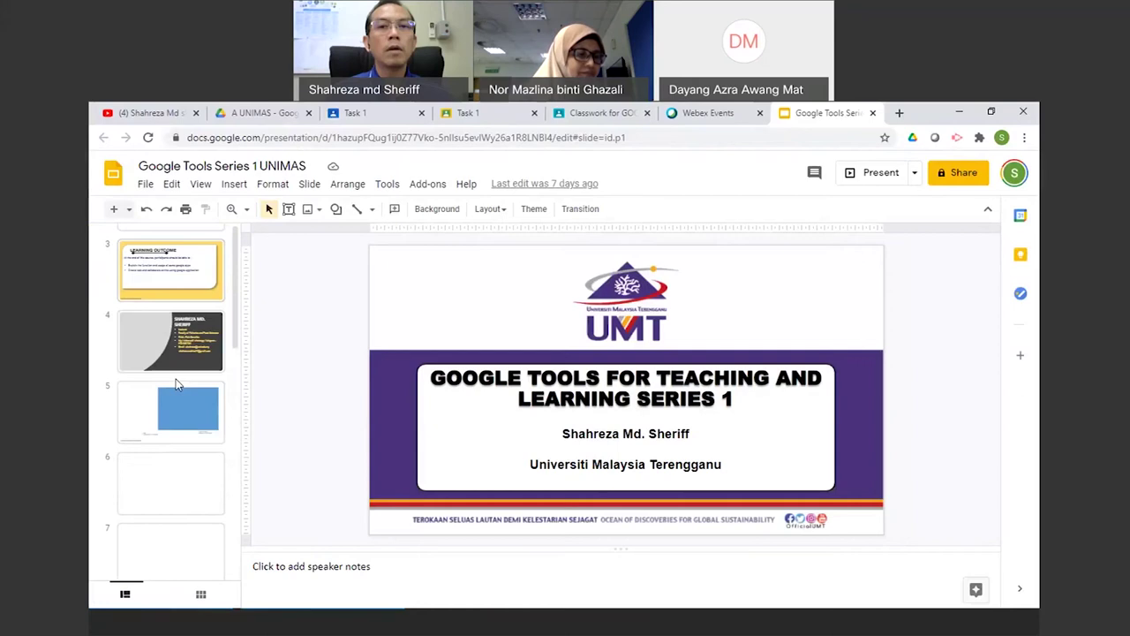
{"action": "left_click", "coordinate": [872, 113]}
Locate the Google Tools Series 1 UNIMAS slides in the A UNIMAS Drive folder and open the file attached to Task 1 for comparison.
{"action": "left_click", "coordinate": [265, 113]}
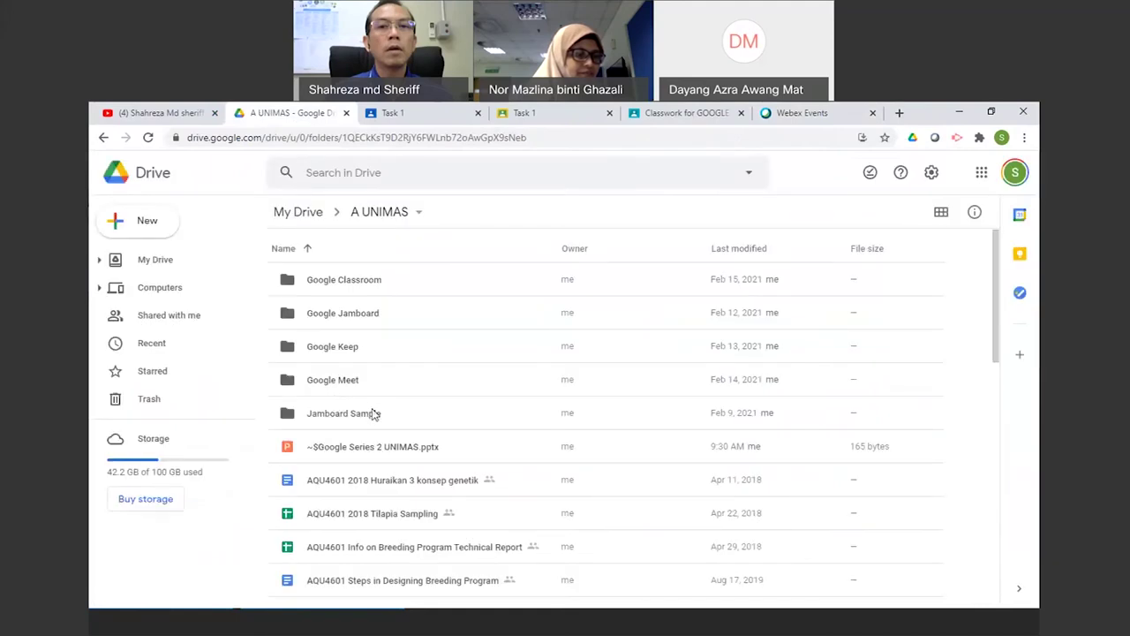
{"action": "scroll", "coordinate": [375, 420], "scroll_direction": "down", "scroll_amount": 3}
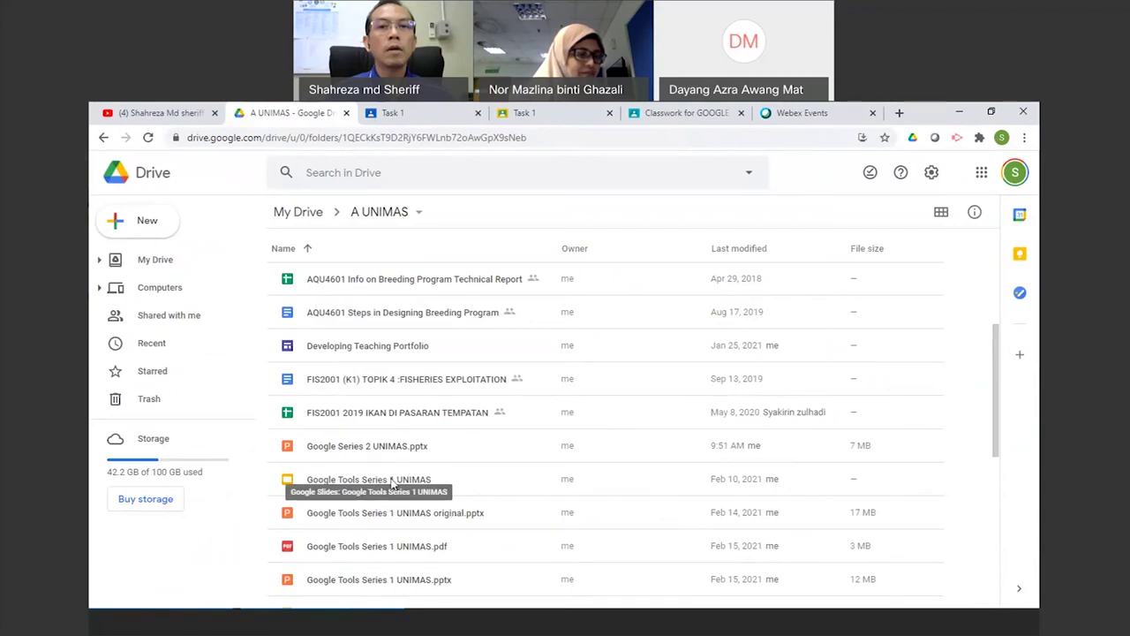
{"action": "left_click", "coordinate": [391, 113]}
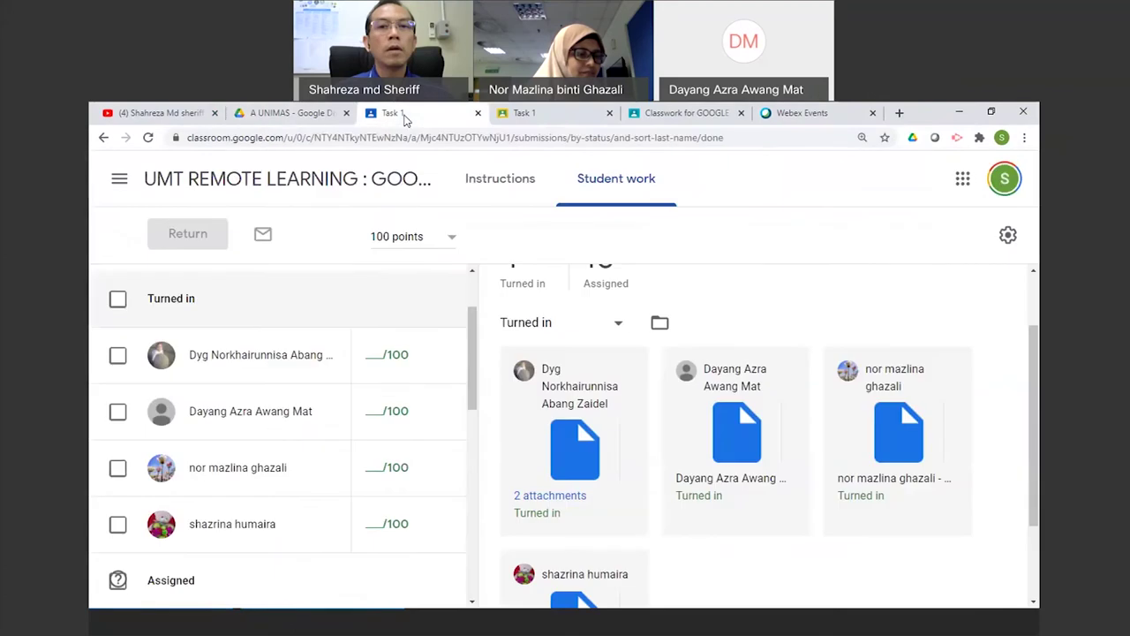
{"action": "left_click", "coordinate": [500, 180]}
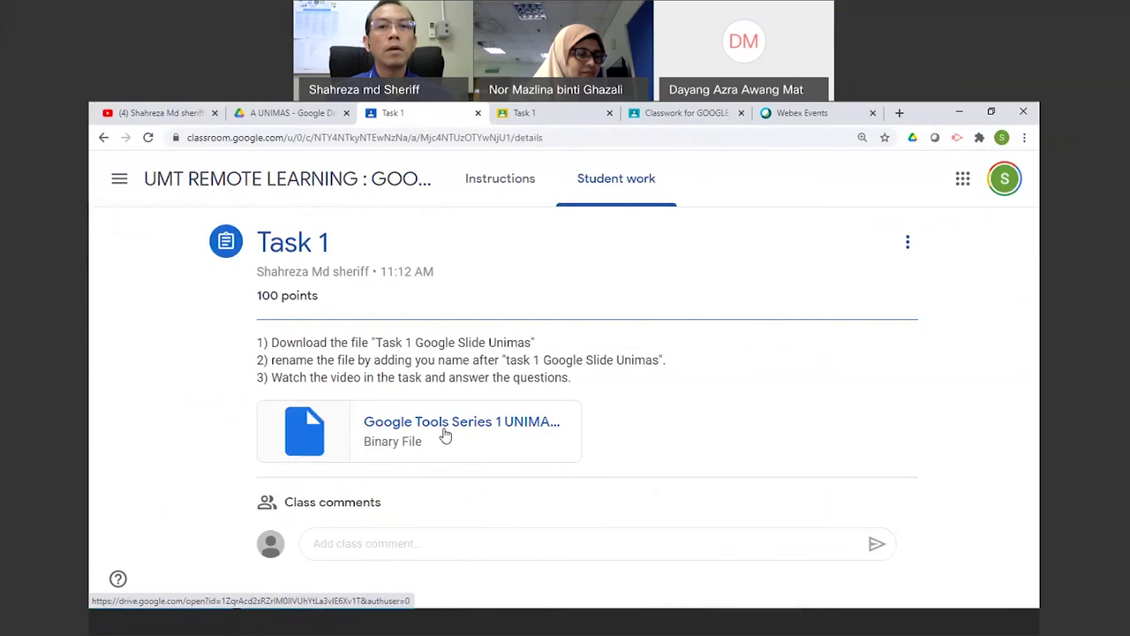
{"action": "left_click", "coordinate": [445, 434]}
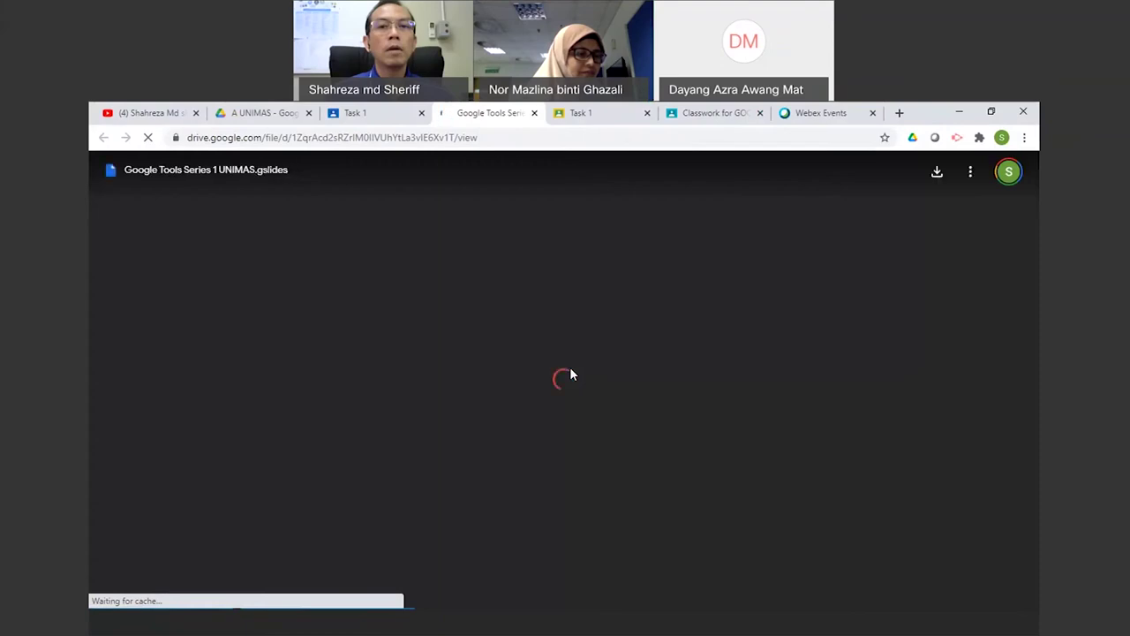
Look further down the A UNIMAS Drive folder for the Task 1 Google Slide Unimas presentation.
{"action": "left_click", "coordinate": [354, 113]}
{"action": "left_click", "coordinate": [282, 113]}
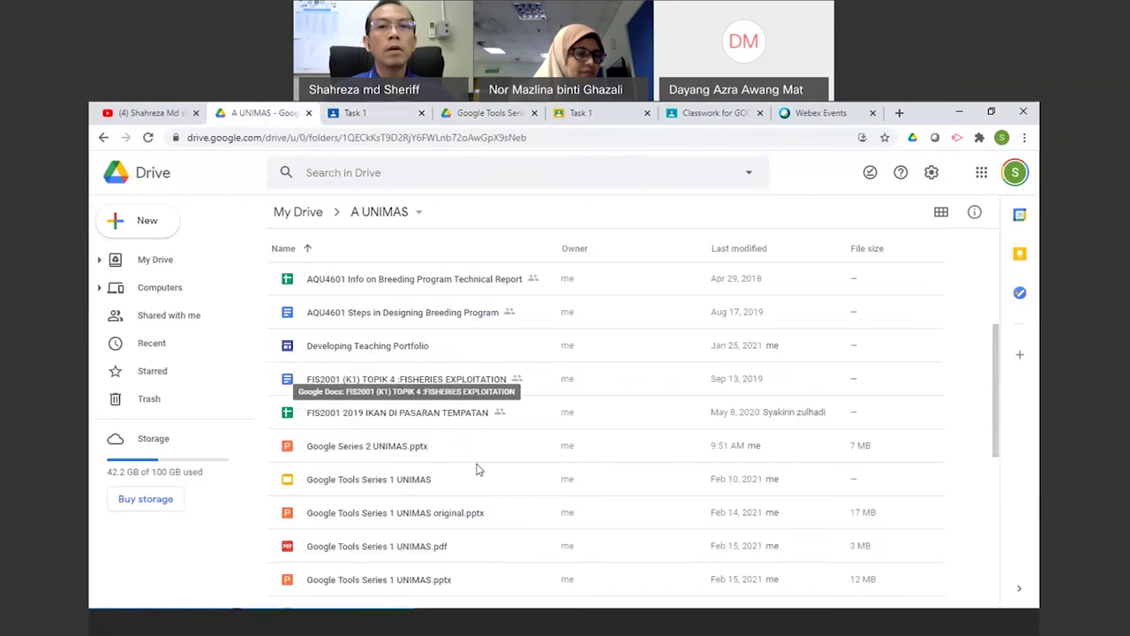
{"action": "scroll", "coordinate": [478, 487], "scroll_direction": "down", "scroll_amount": 2}
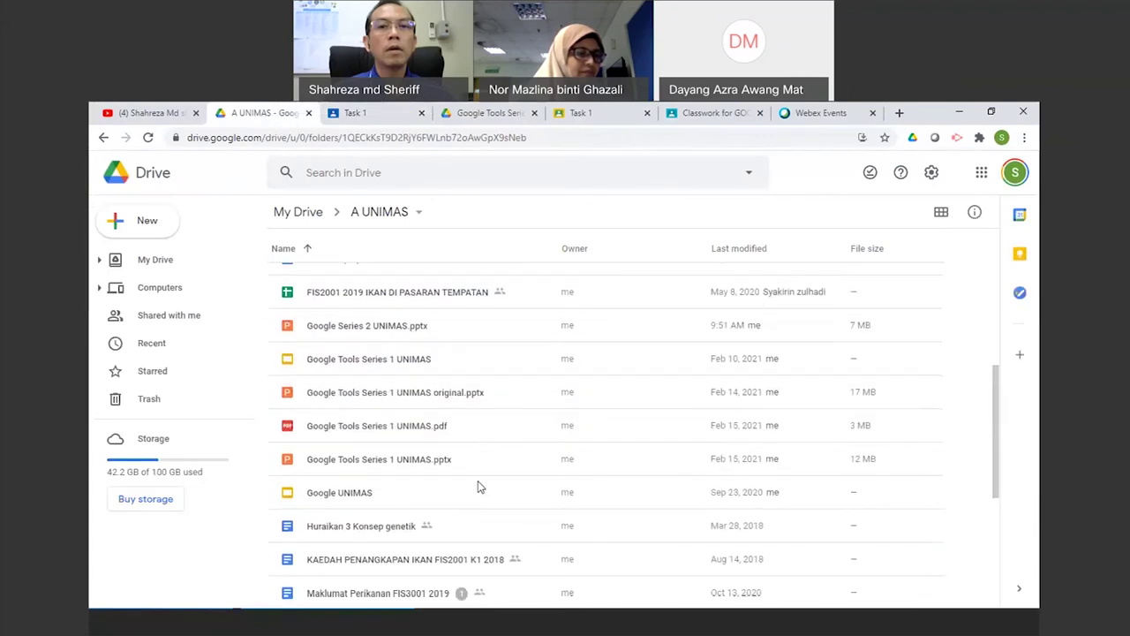
{"action": "scroll", "coordinate": [478, 486], "scroll_direction": "down", "scroll_amount": 5}
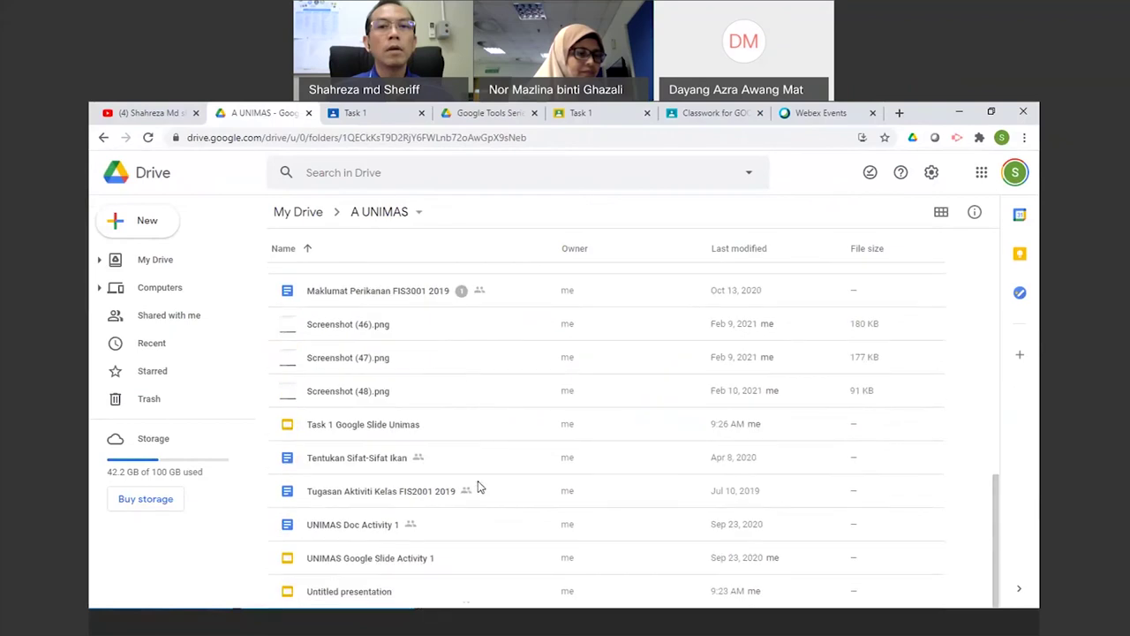
Open the Task 1 assignment of the UMT REMOTE LEARNING class for editing.
{"action": "left_click", "coordinate": [363, 113]}
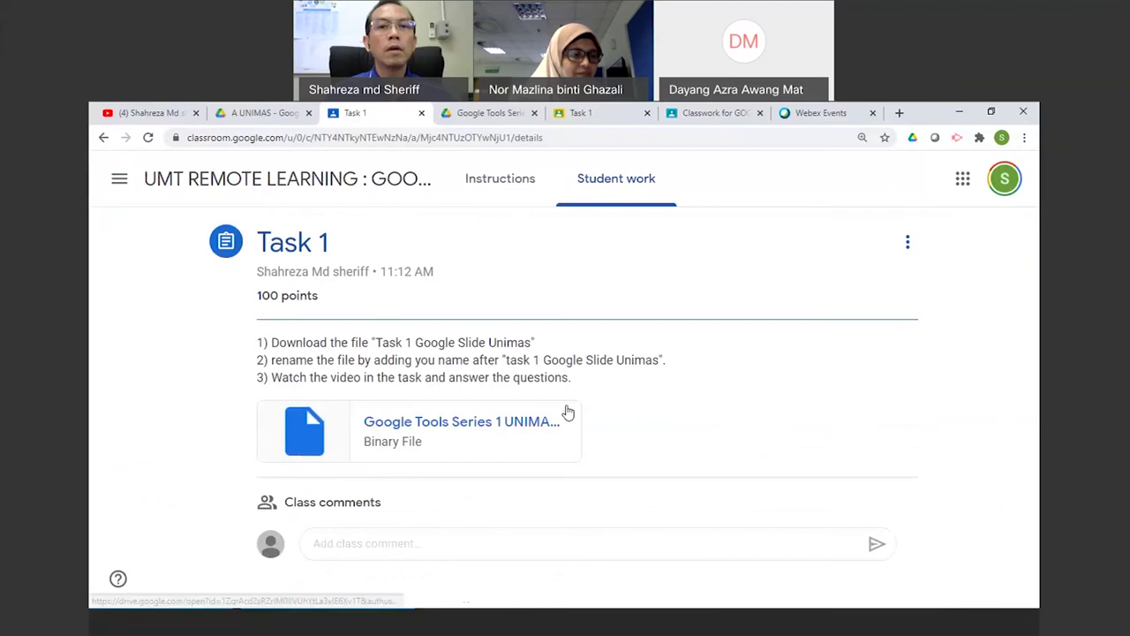
{"action": "left_click", "coordinate": [908, 241]}
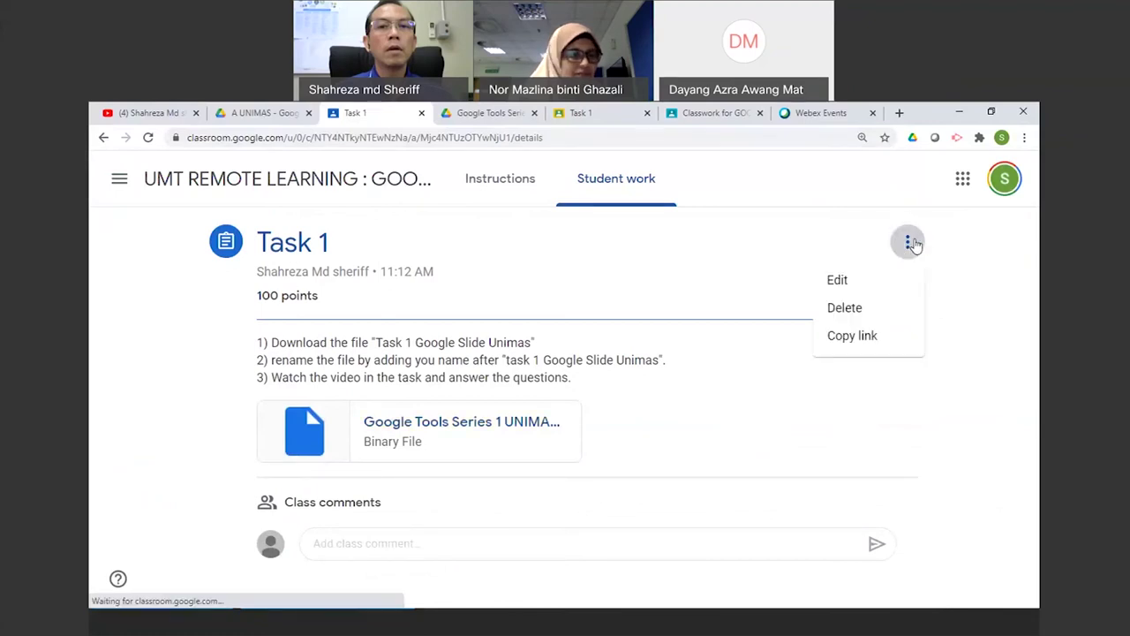
{"action": "left_click", "coordinate": [838, 281]}
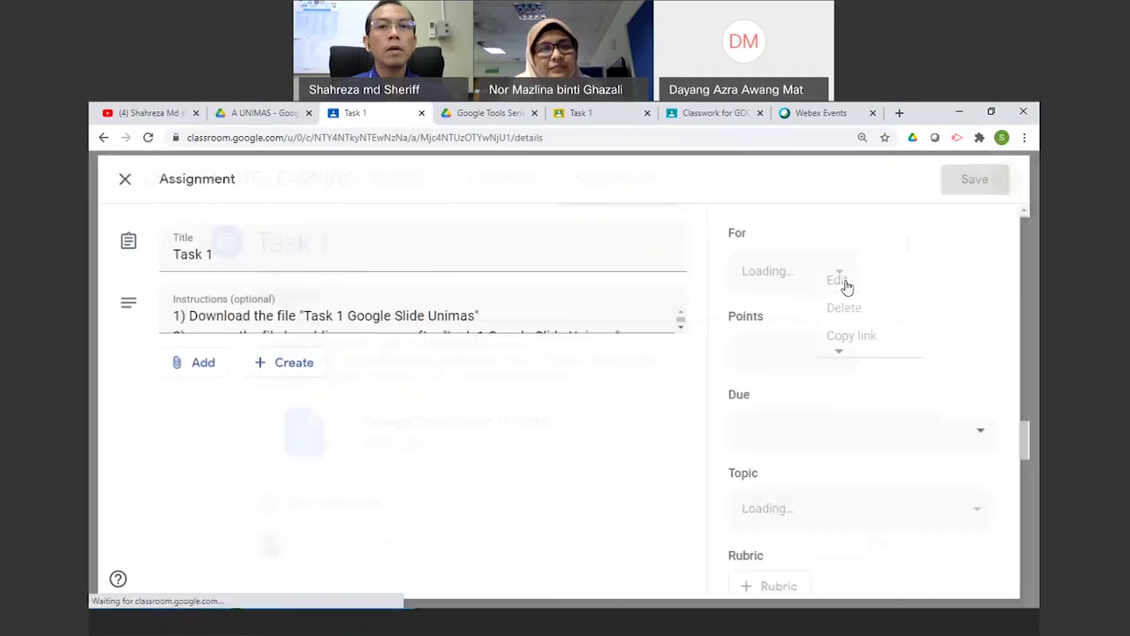